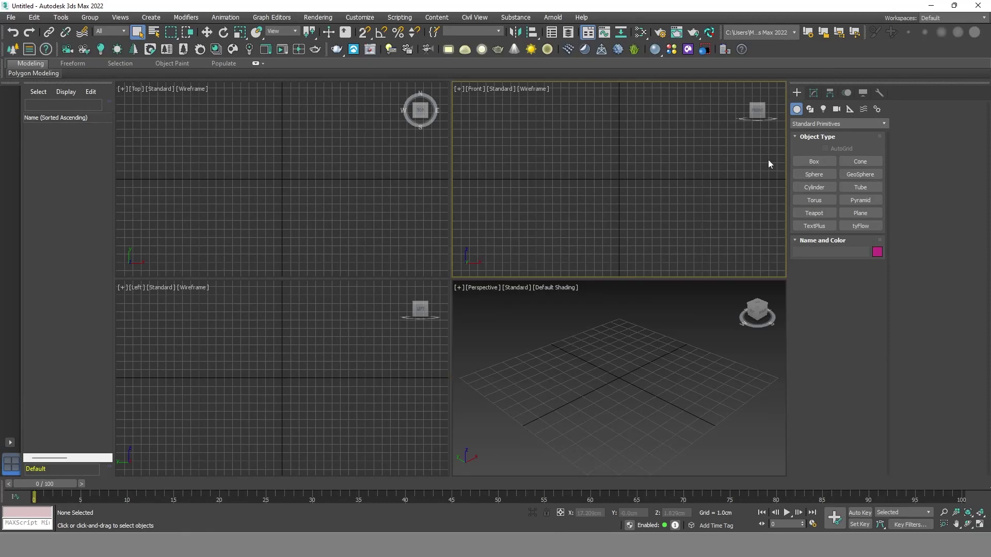
Step: Create a 20 cm × 20 cm Plane in the Front view with 1 length and width segment
click(861, 212)
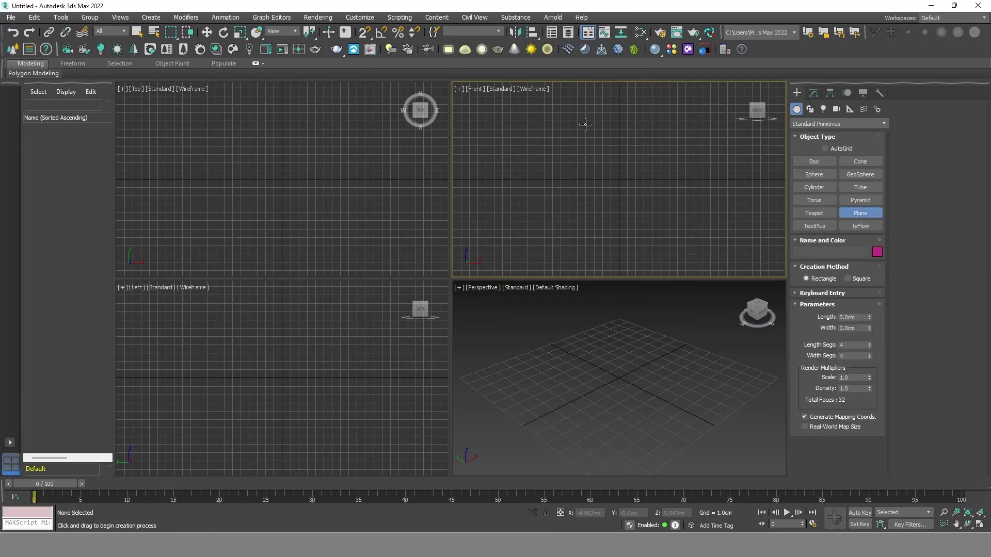
drag(529, 105, 691, 248)
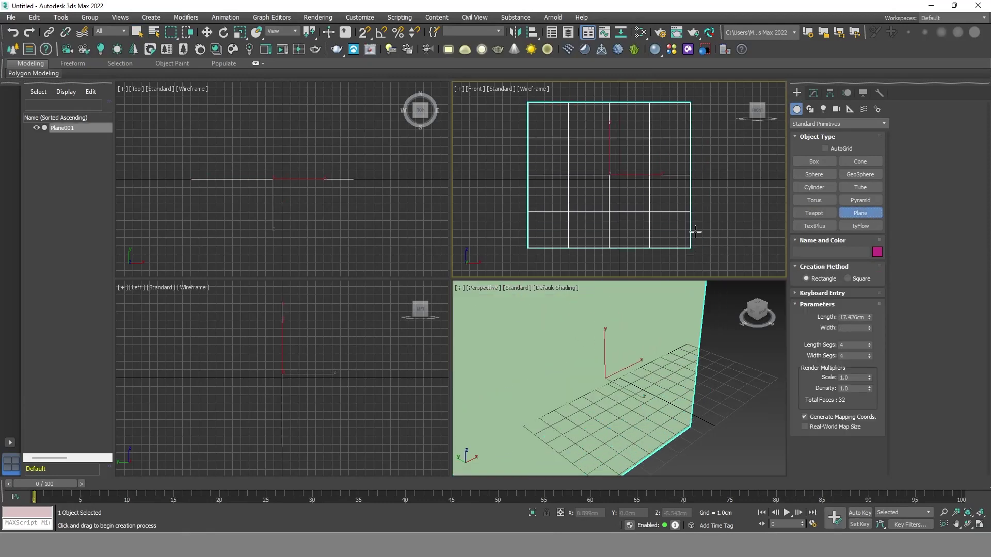
click(814, 93)
double_click(856, 244)
text(20)
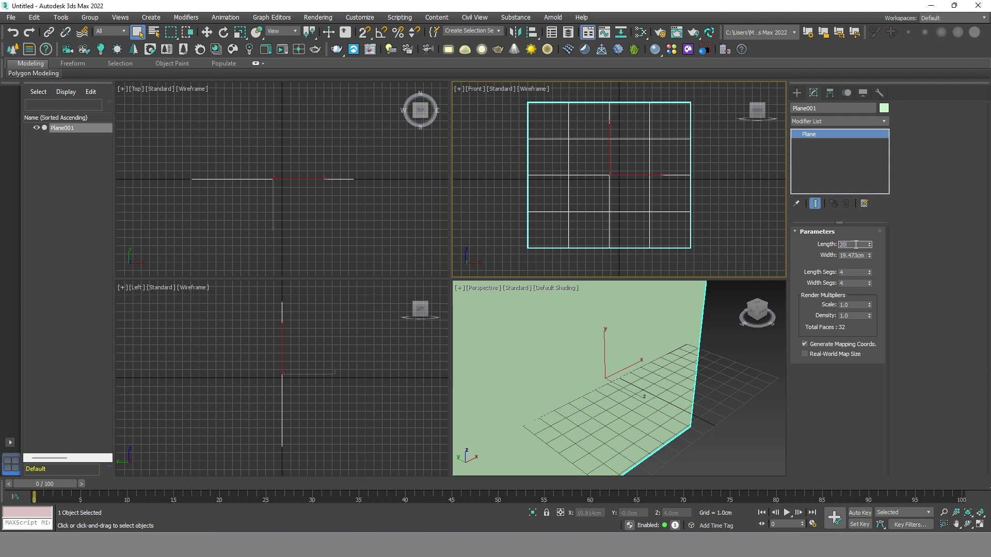
double_click(852, 256)
text(20)
key(Return)
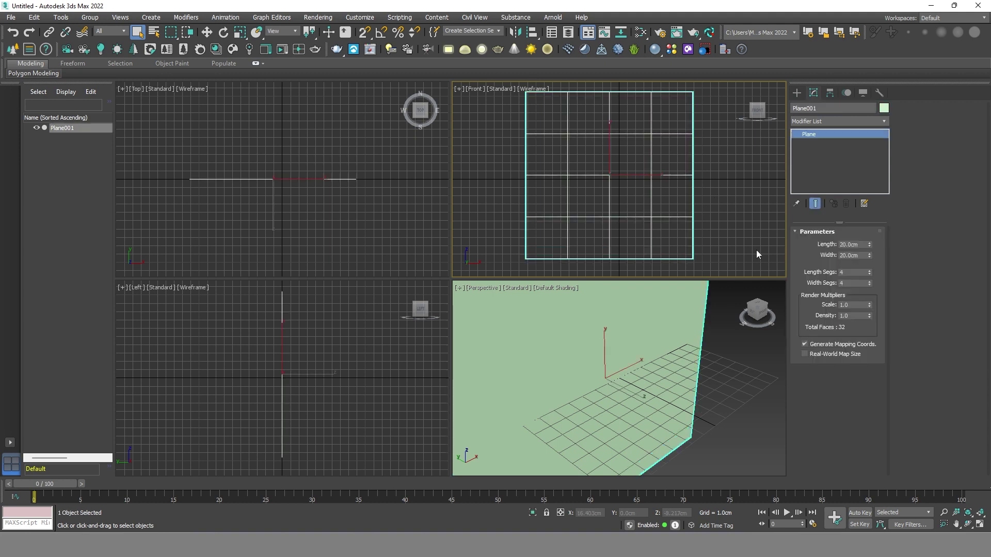
key(Tab)
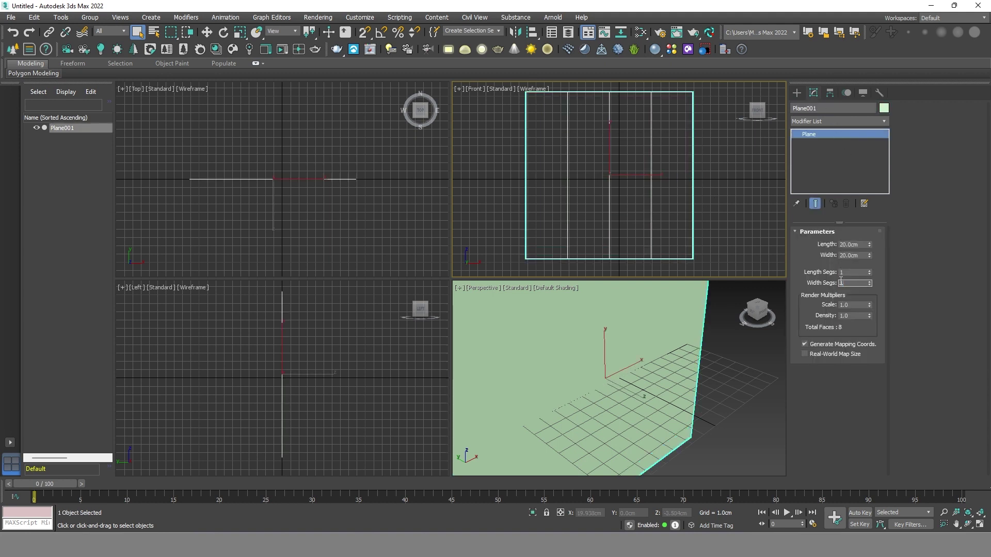
text(1)
key(Tab)
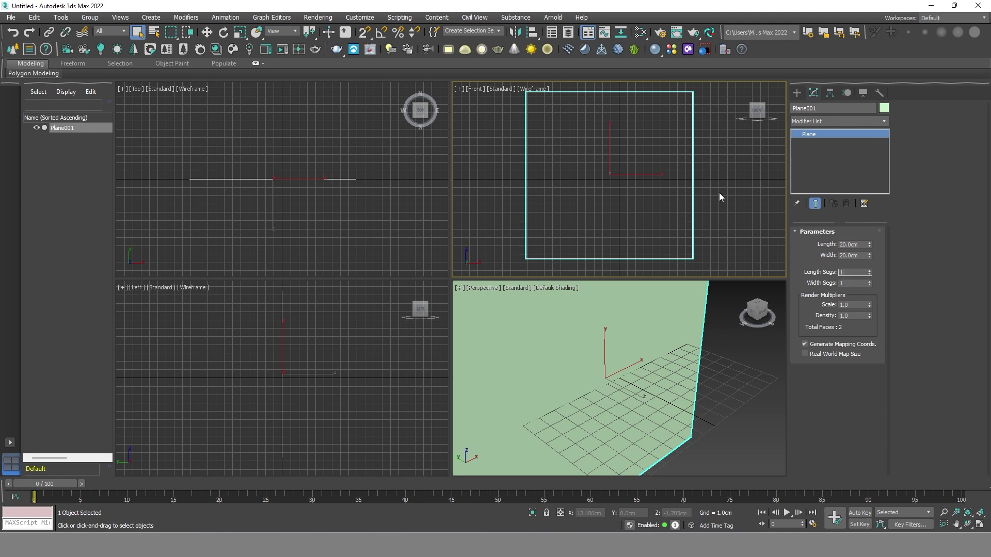
Step: Shade the Front view and drag bottale 2.jpg from Explorer onto the plane as its texture
click(719, 193)
key(F3)
click(954, 6)
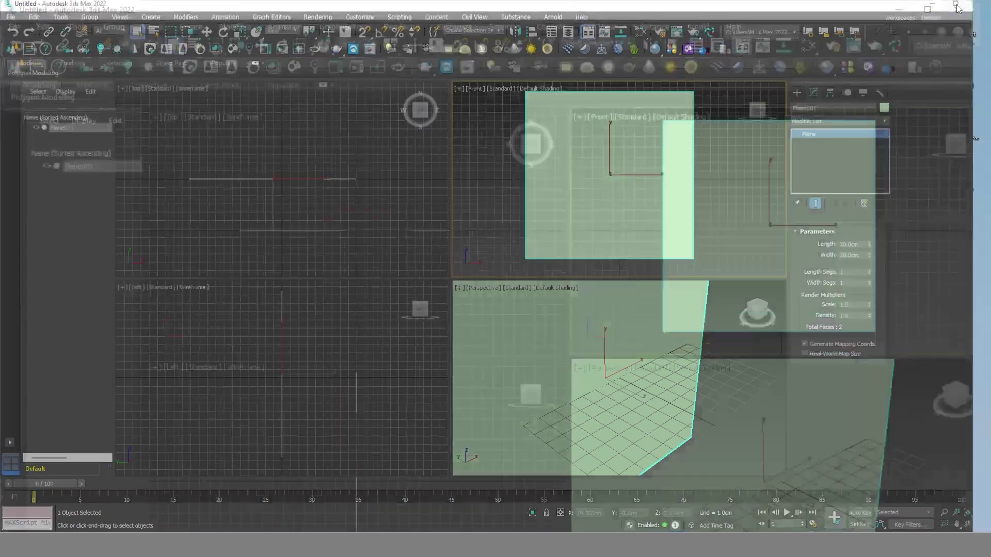
key(alt+Tab)
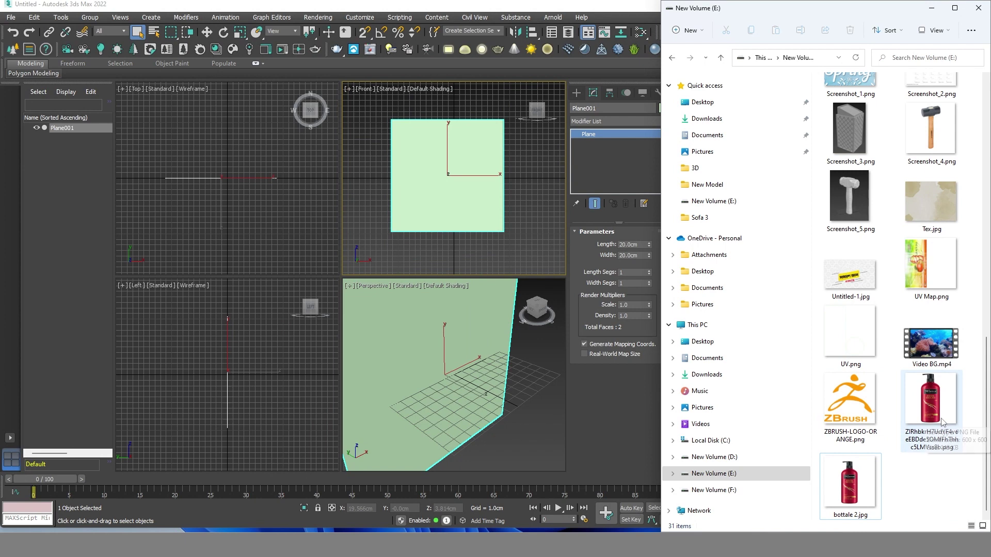
drag(849, 482, 467, 204)
drag(661, 65, 785, 65)
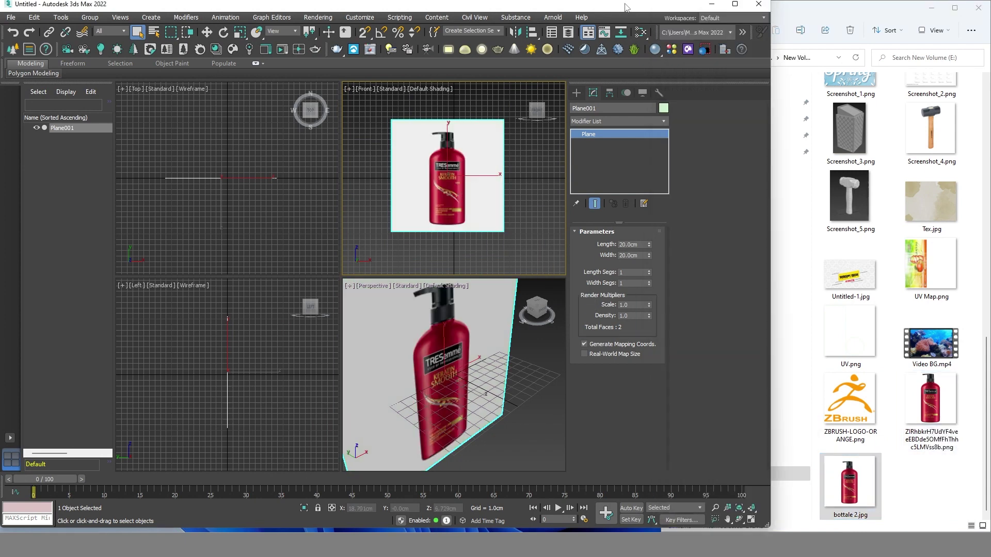
double_click(706, 6)
click(706, 154)
Step: Maximize the Front view and turn off Show Frozen in Gray in the plane's Object Properties
key(alt+w)
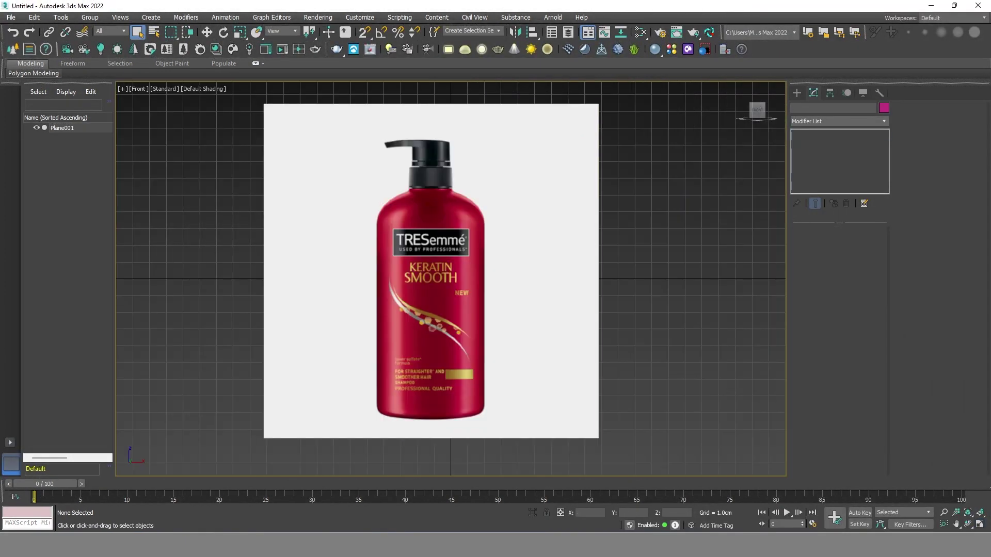
scroll(525, 312, up, 3)
scroll(597, 216, down, 3)
right_click(582, 179)
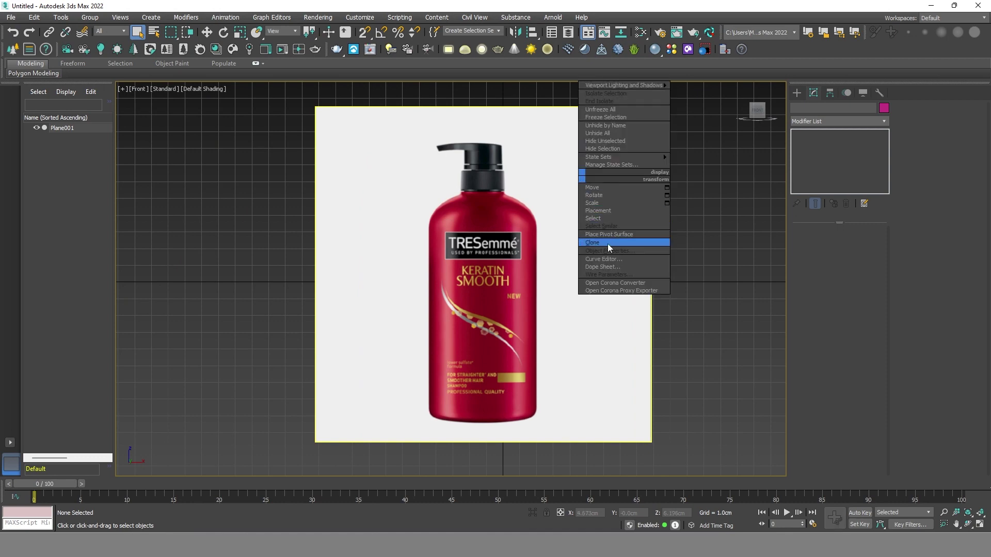
click(549, 160)
right_click(548, 160)
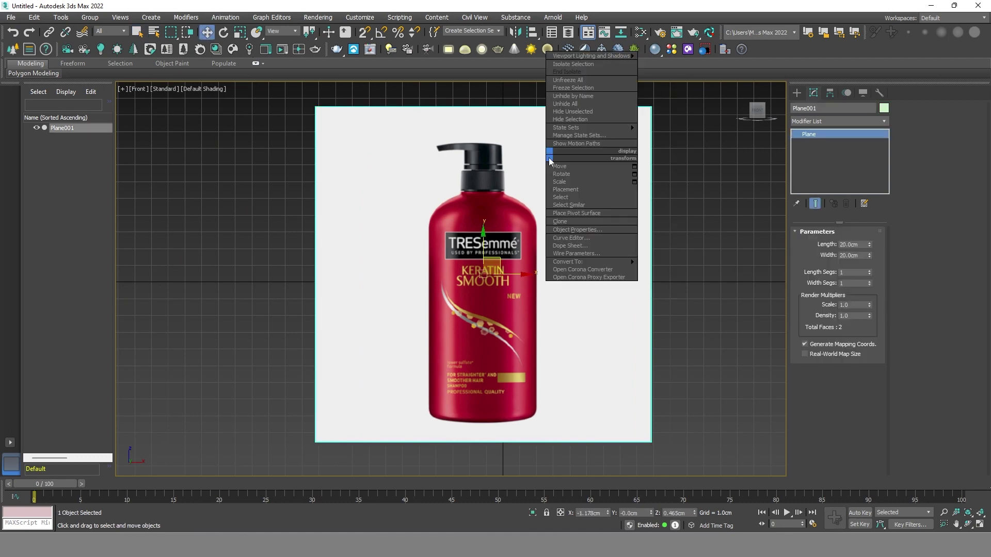
click(577, 230)
click(528, 417)
Step: Freeze the reference plane and pan the view to center the bottle
right_click(605, 185)
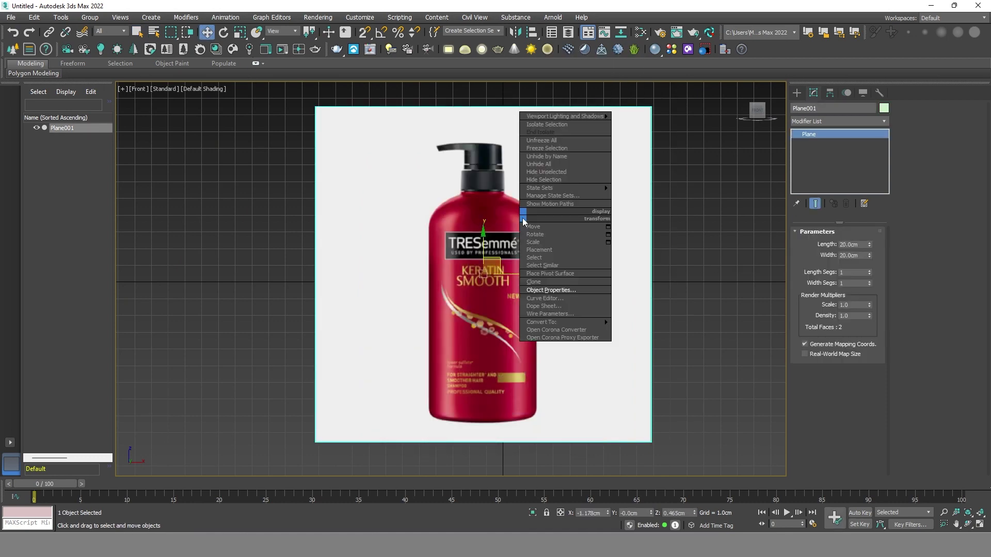
click(542, 150)
scroll(556, 408, up, 2)
middle_drag(556, 409, 559, 387)
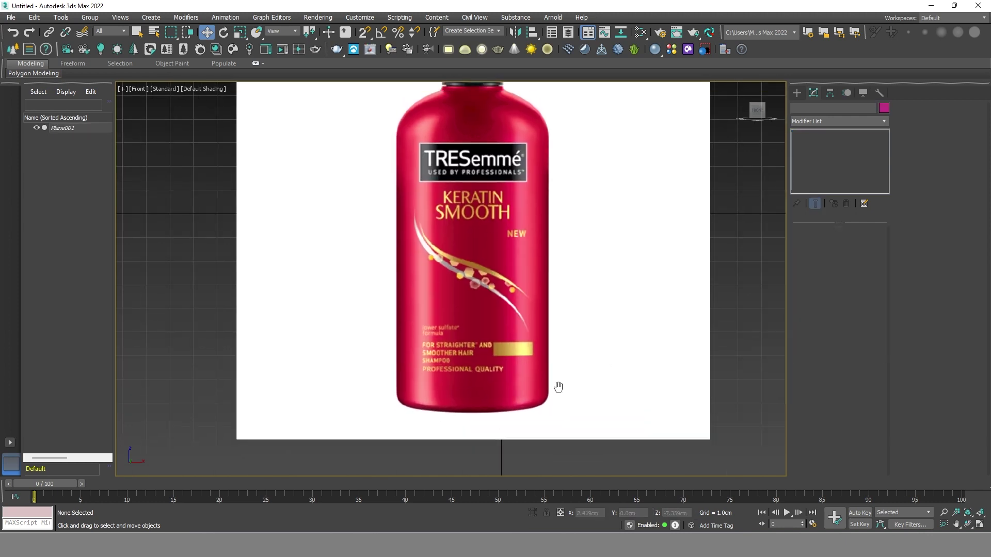
scroll(565, 390, down, 2)
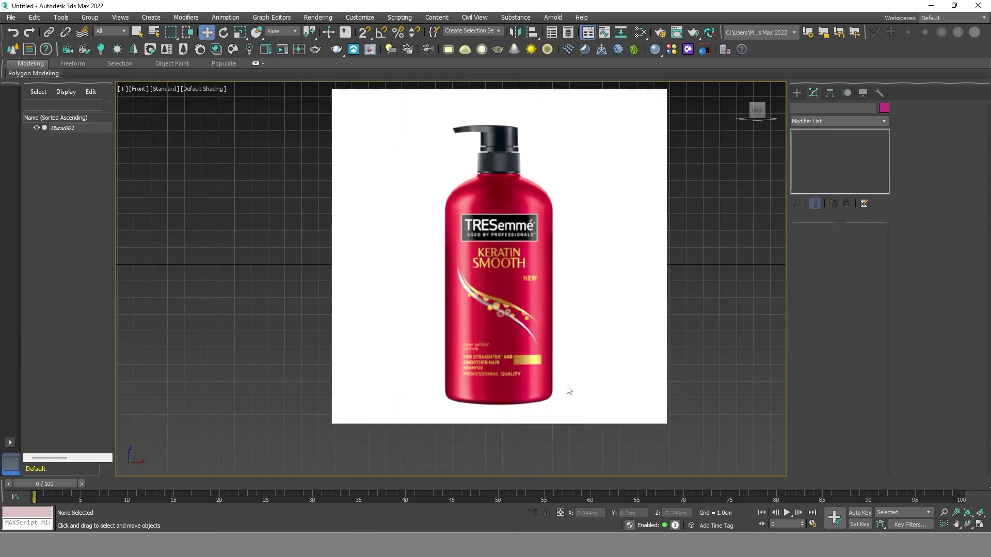
Step: Draw a box across the bottom of the bottle image and nudge it into place
click(800, 95)
click(814, 162)
scroll(488, 373, up, 3)
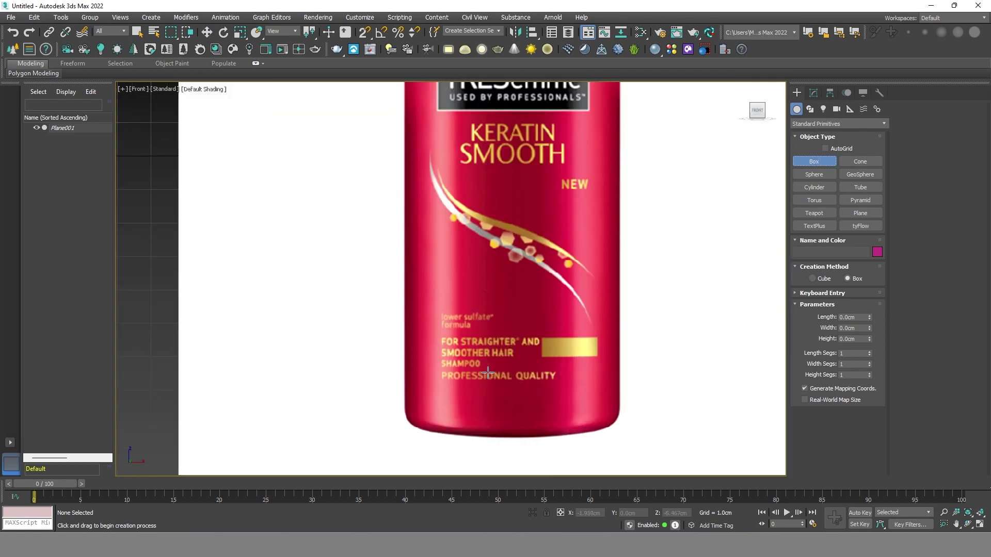
scroll(488, 373, down, 3)
mouse_move(447, 372)
mouse_down()
mouse_move(513, 404)
mouse_move(556, 405)
mouse_up()
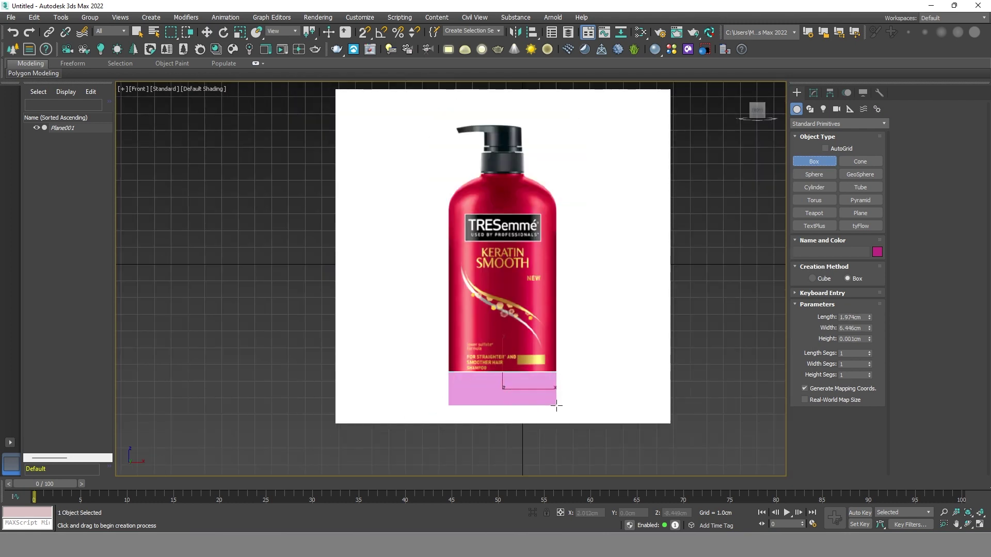
click(564, 372)
mouse_move(564, 371)
alt+middle_down()
mouse_move(593, 405)
mouse_move(468, 304)
alt+middle_up()
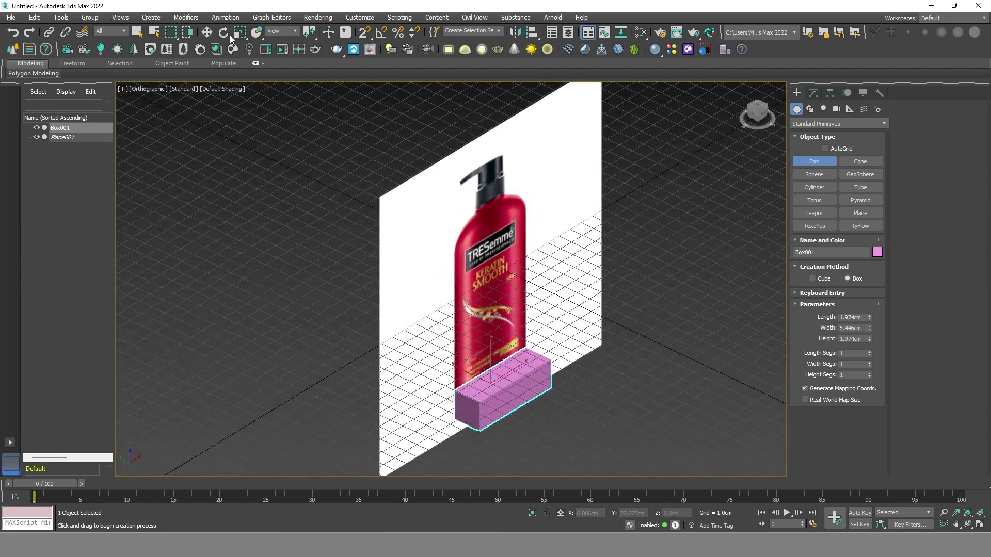
click(207, 32)
scroll(484, 421, up, 3)
drag(484, 417, 436, 396)
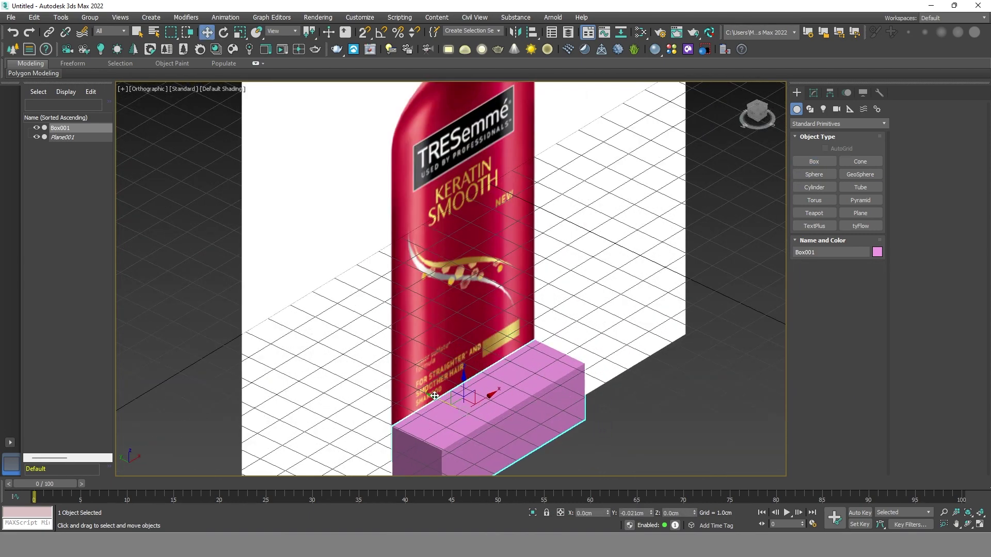
Step: Set the box height to 3.0 cm and raise it to match the bottle base
click(814, 93)
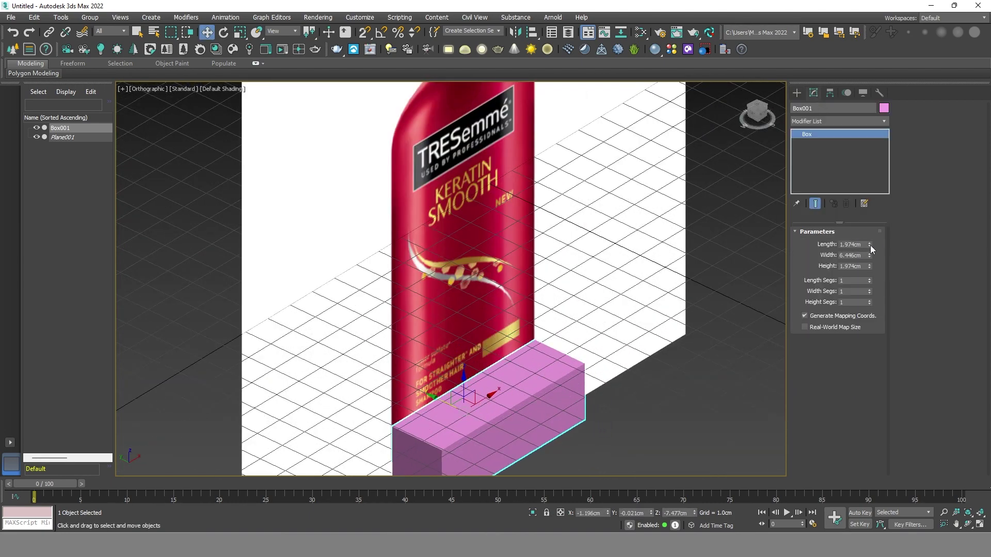
drag(870, 267, 876, 240)
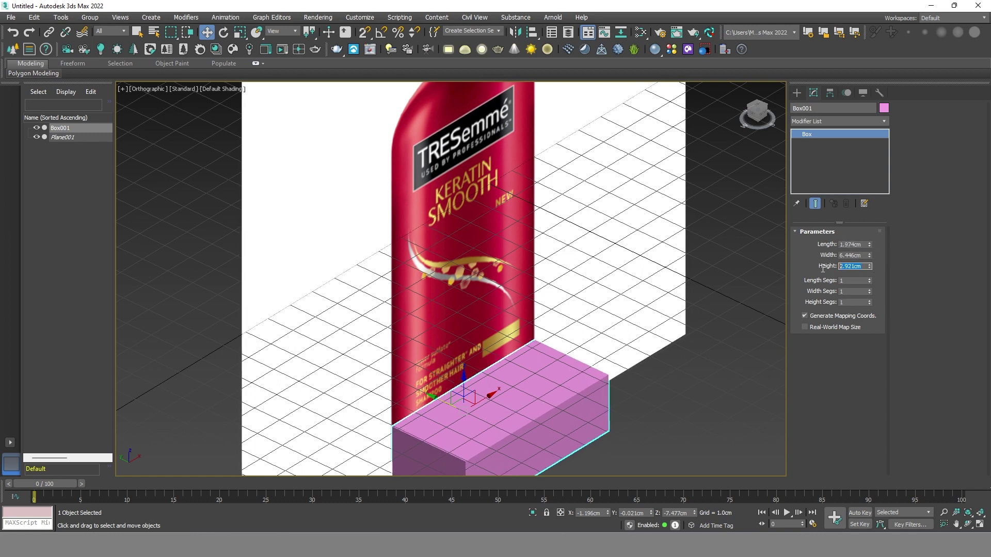
key(Return)
scroll(600, 292, down, 5)
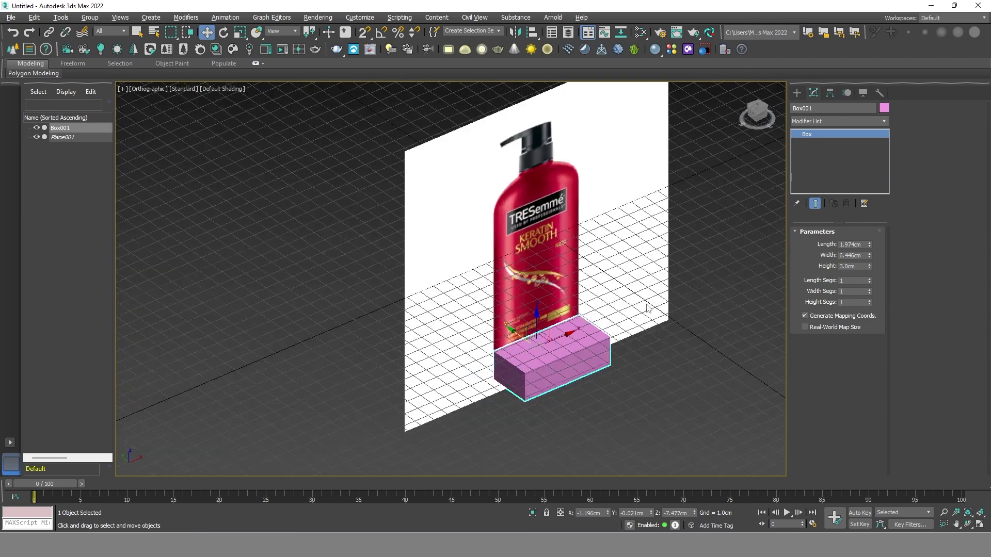
key(f)
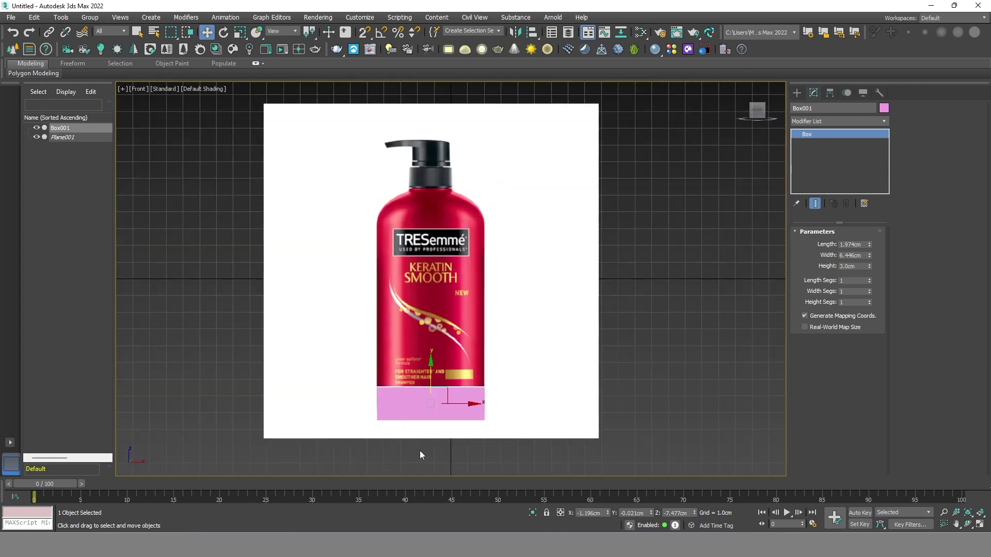
scroll(419, 450, up, 5)
drag(465, 326, 461, 321)
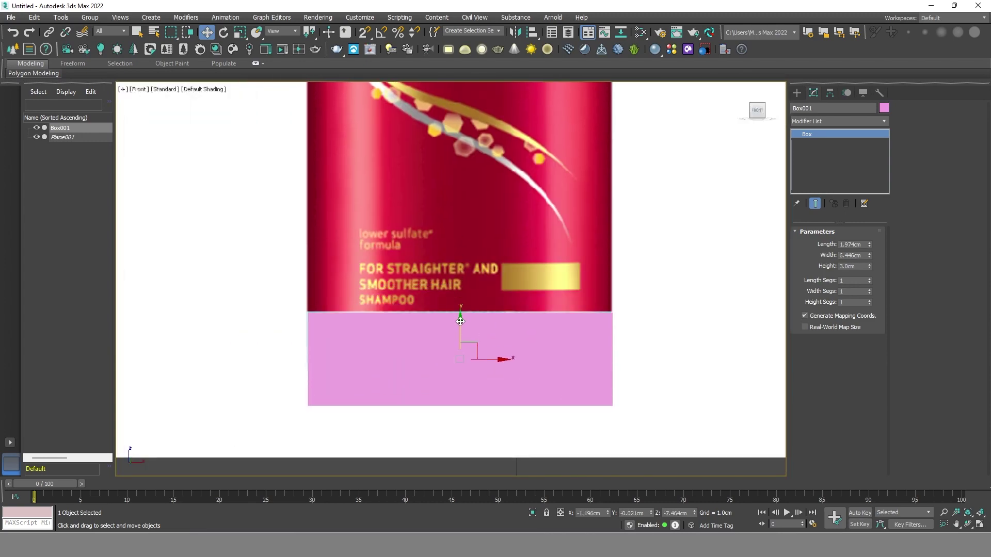
Step: Add an Edit Poly modifier and move the box's top face up toward the shoulder
click(821, 121)
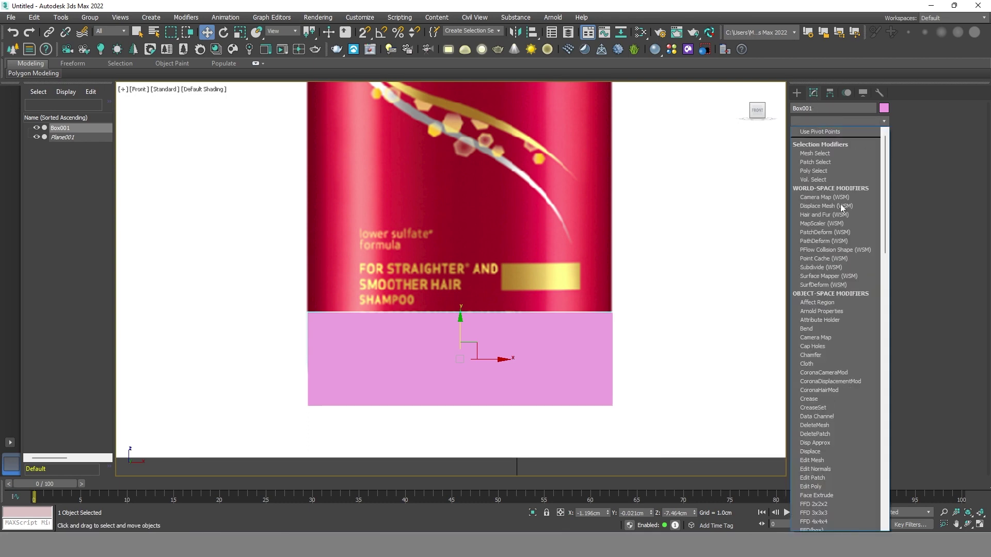
click(822, 487)
alt+middle_drag(527, 354, 537, 354)
click(506, 312)
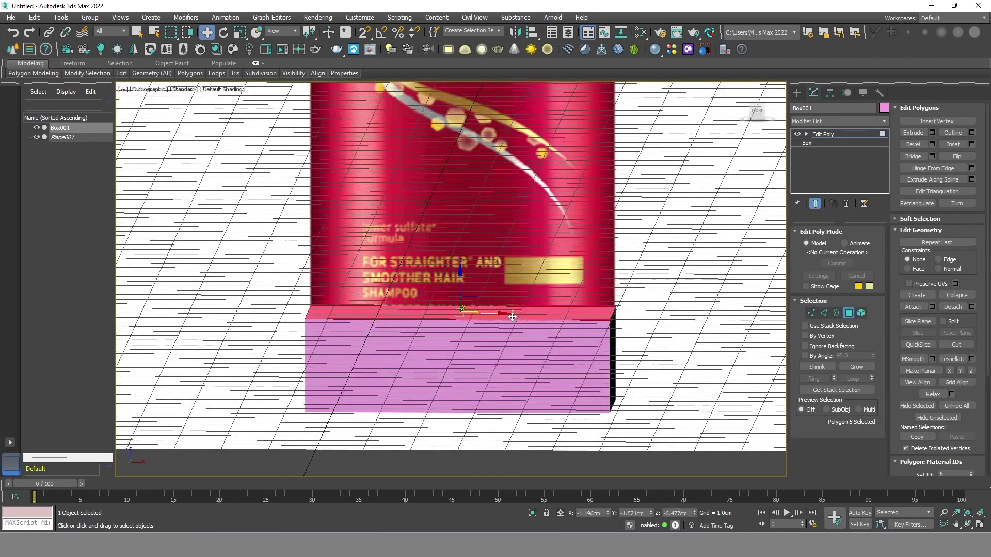
key(f)
scroll(444, 356, up, 4)
drag(444, 356, 444, 172)
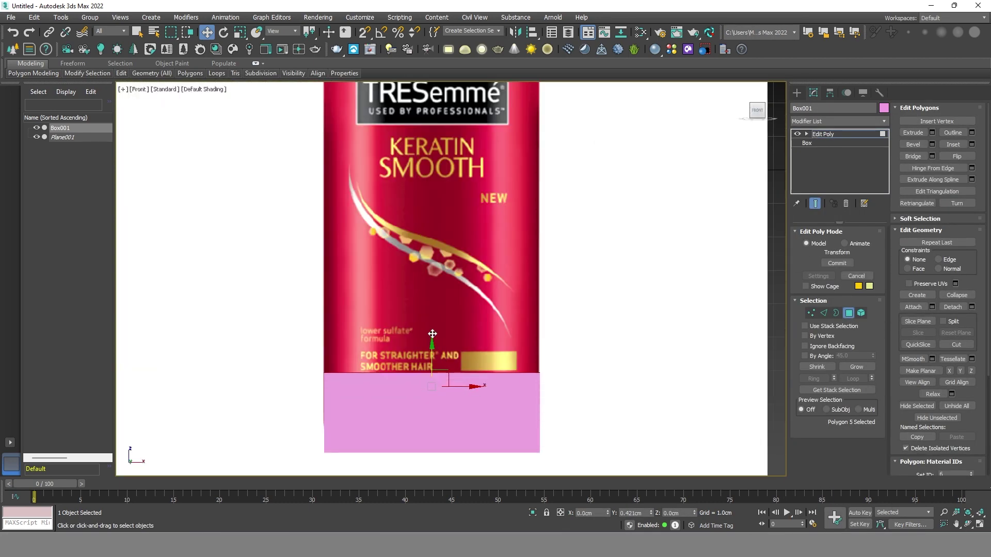
middle_drag(528, 222, 553, 326)
drag(466, 290, 465, 138)
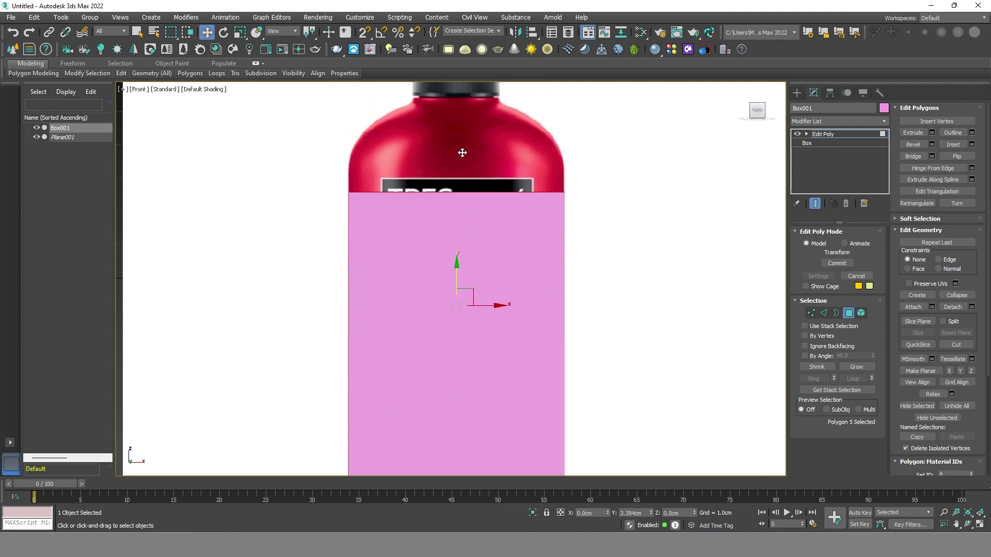
scroll(452, 147, up, 3)
scroll(475, 170, down, 2)
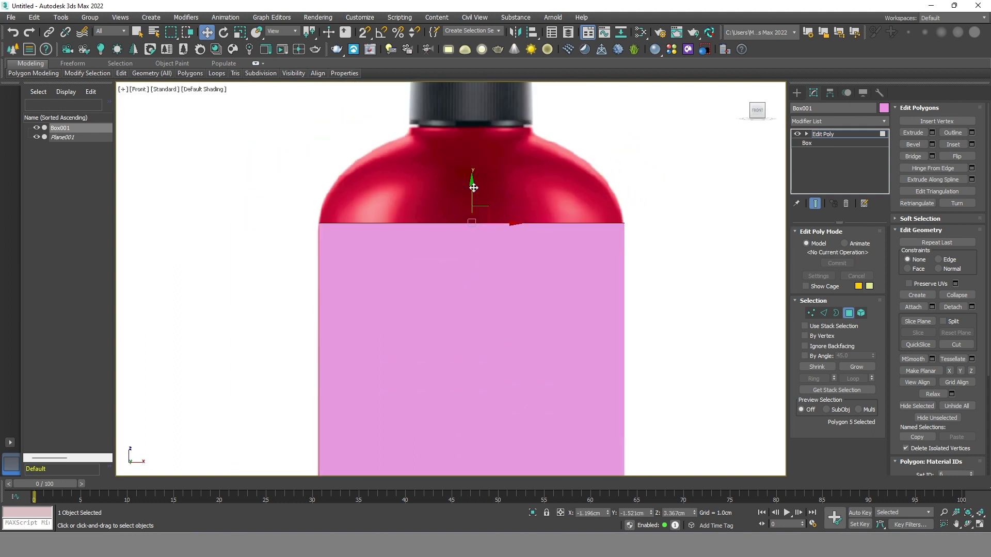
drag(471, 186, 471, 166)
key(ctrl+z)
Step: Extrude the top face about 0.698 cm and turn on Edged Faces
click(932, 133)
drag(458, 299, 457, 266)
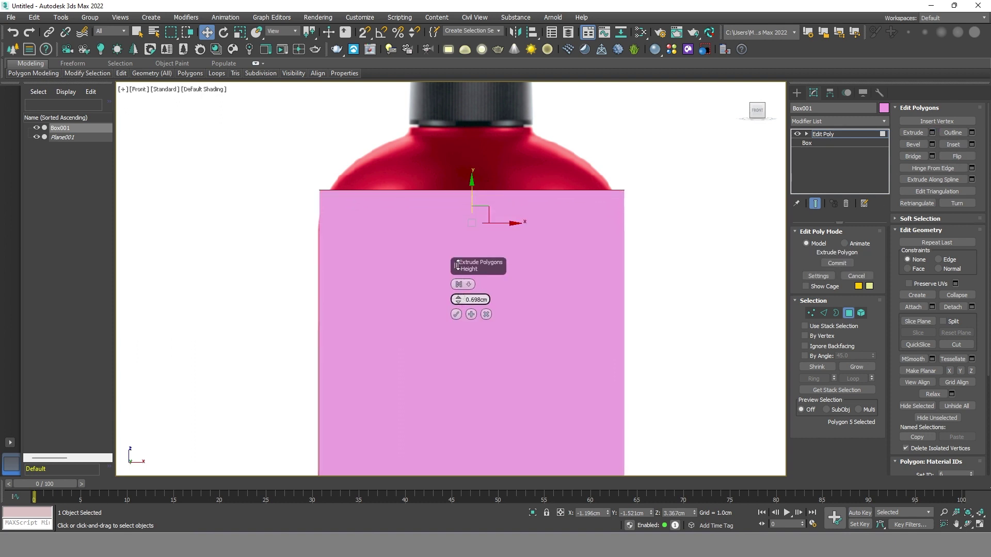
click(456, 314)
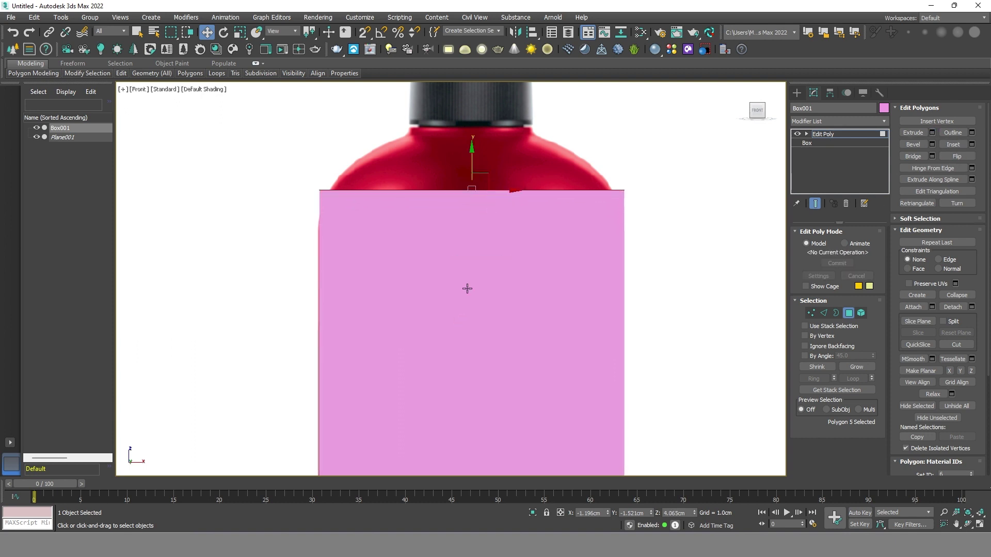
key(F4)
scroll(620, 204, up, 2)
scroll(549, 216, down, 2)
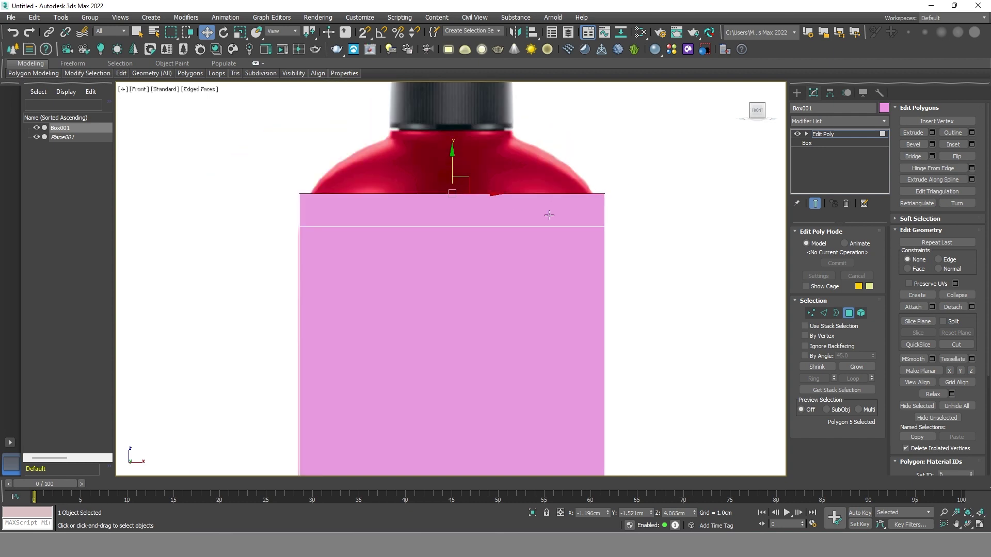
Step: Narrow and slightly lower the new top band to follow the bottle's shoulder
click(240, 32)
drag(491, 195, 487, 194)
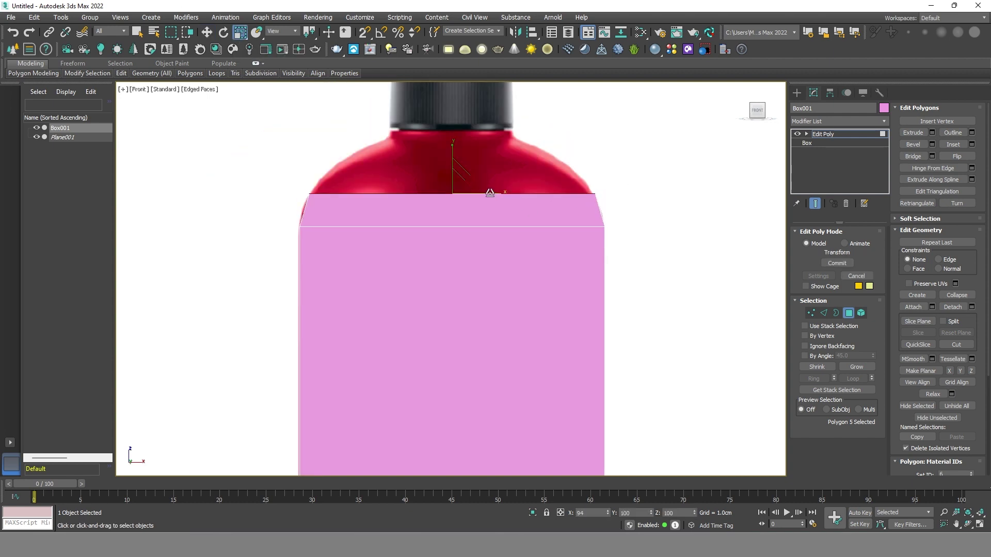
click(207, 32)
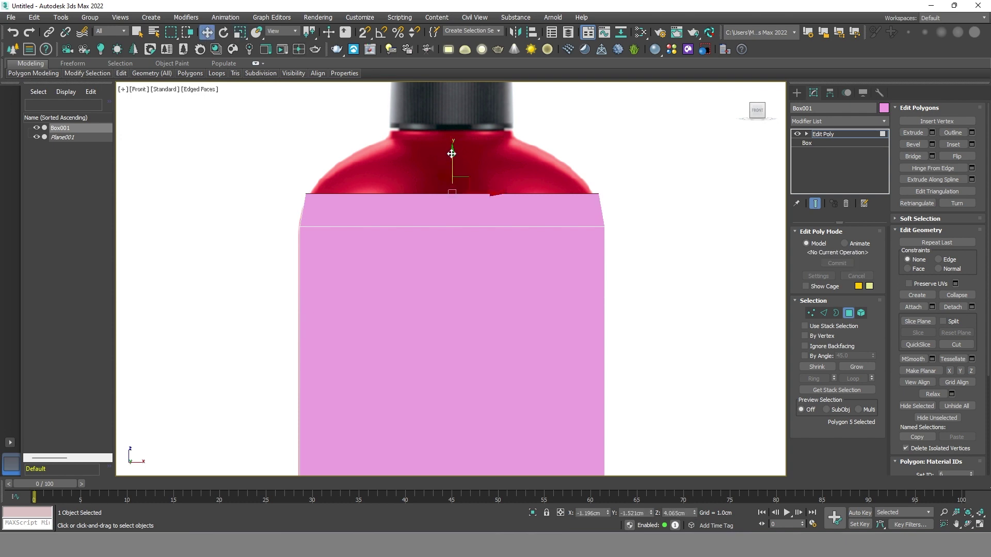
drag(452, 154, 453, 162)
click(481, 199)
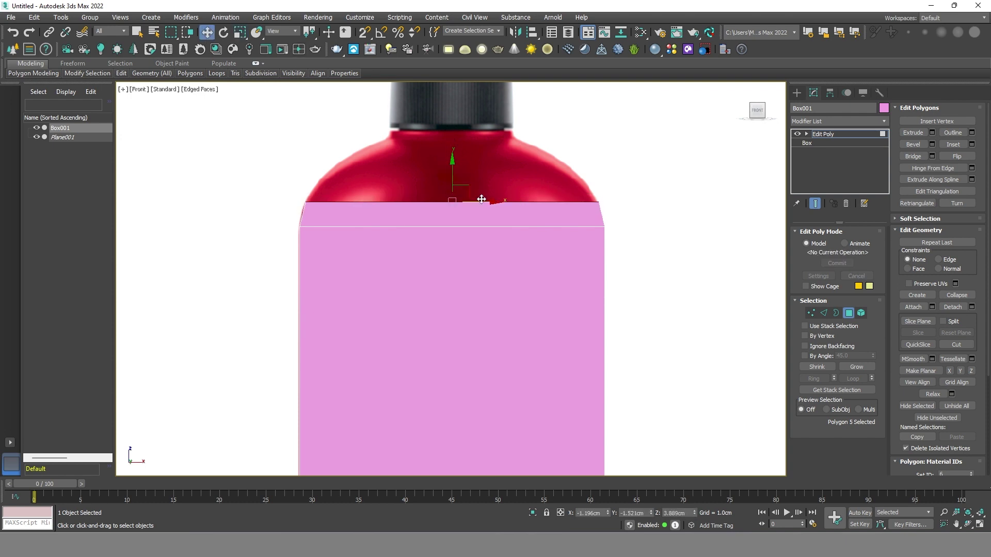
click(240, 33)
drag(499, 200, 489, 202)
Step: Add several more raised bands, scaling each narrower until the top matches the cap width
click(206, 32)
drag(452, 162, 451, 137)
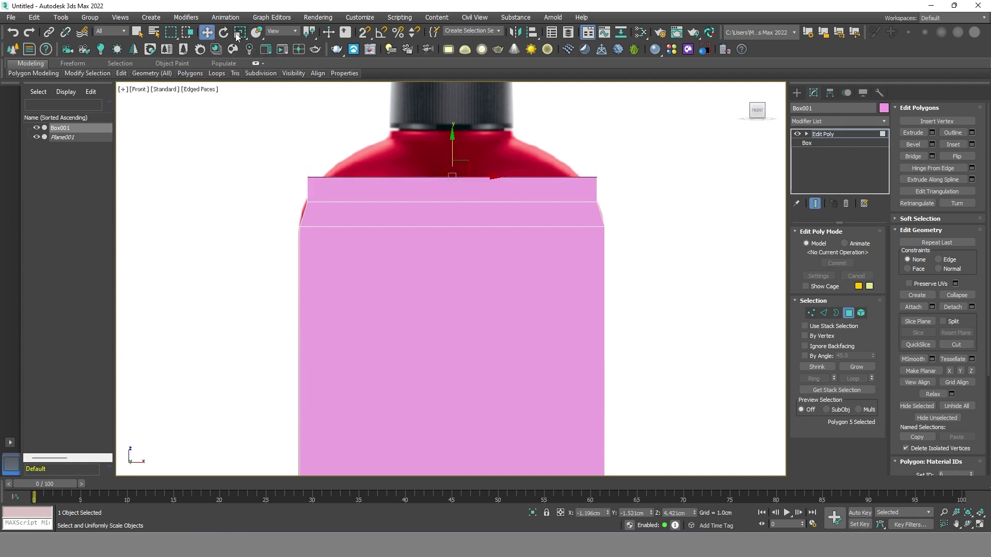
key(r)
drag(496, 177, 488, 177)
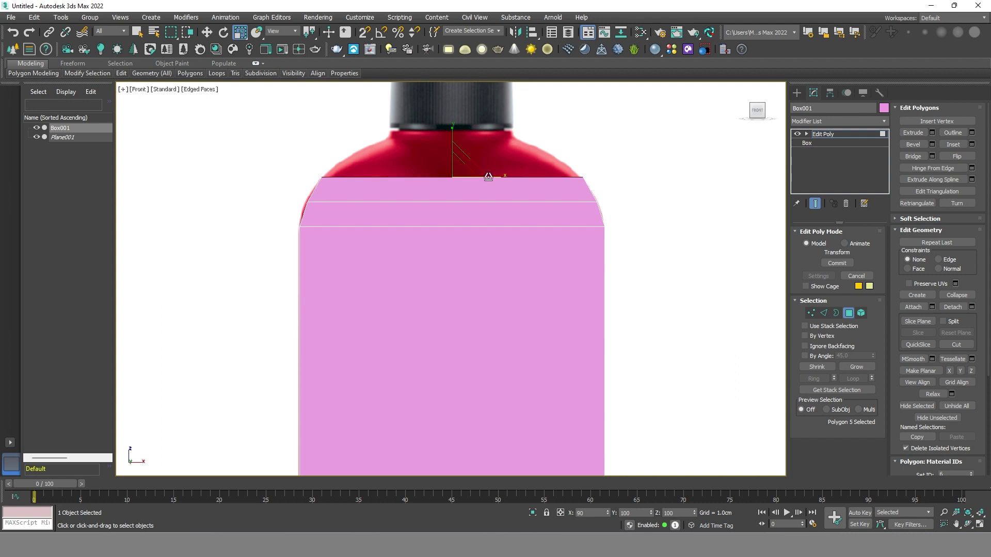
mouse_move(488, 177)
mouse_down()
mouse_move(490, 161)
mouse_move(454, 148)
mouse_move(469, 184)
mouse_up()
key(w)
key(r)
key(w)
scroll(459, 204, up, 3)
key(r)
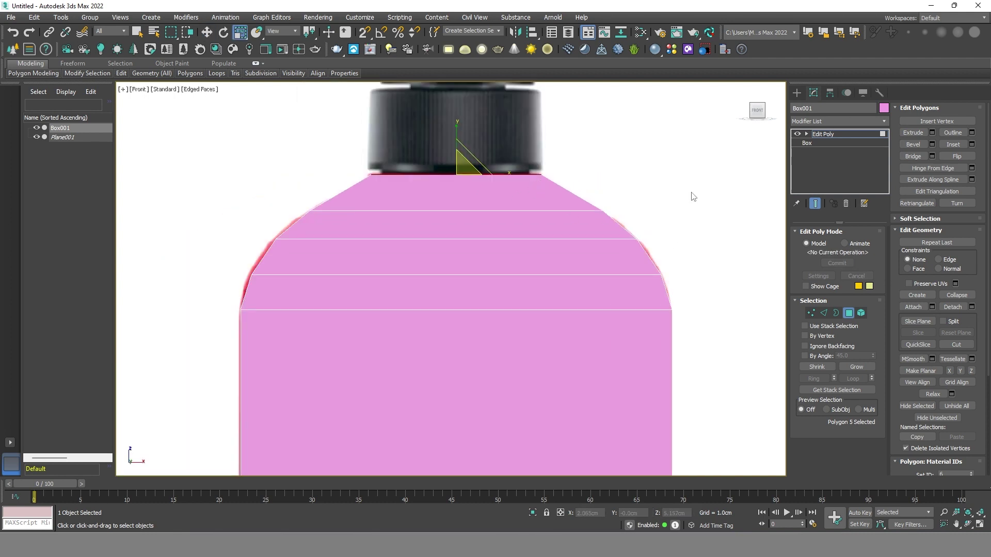
Step: Scale the twelve shoulder vertices slightly outward, then switch to the Perspective view
click(811, 313)
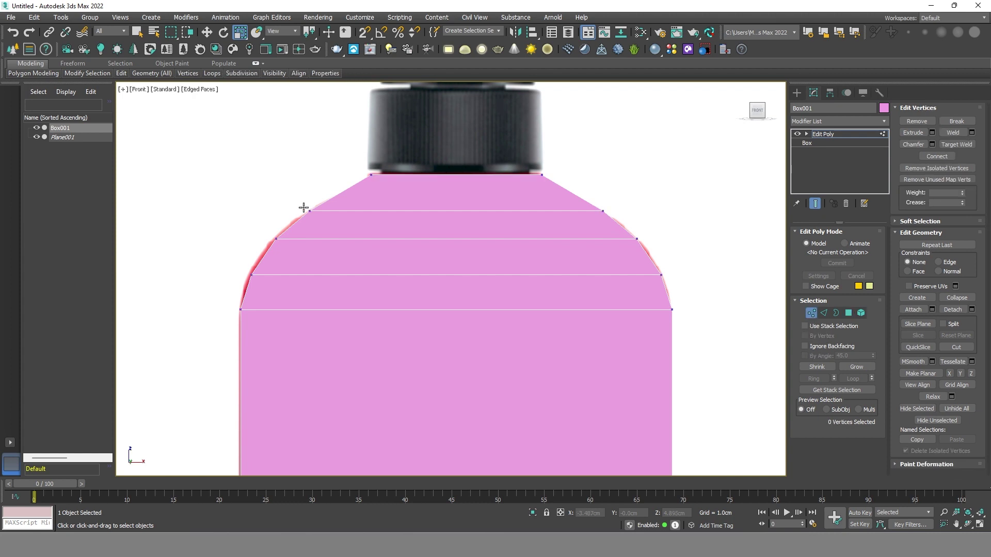
drag(674, 291, 674, 292)
drag(501, 243, 502, 239)
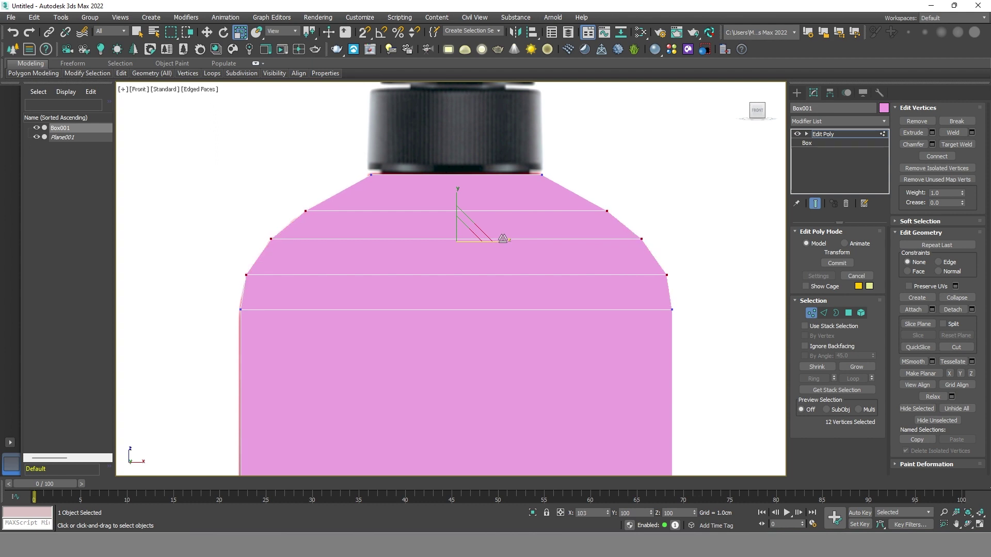
scroll(584, 252, down, 4)
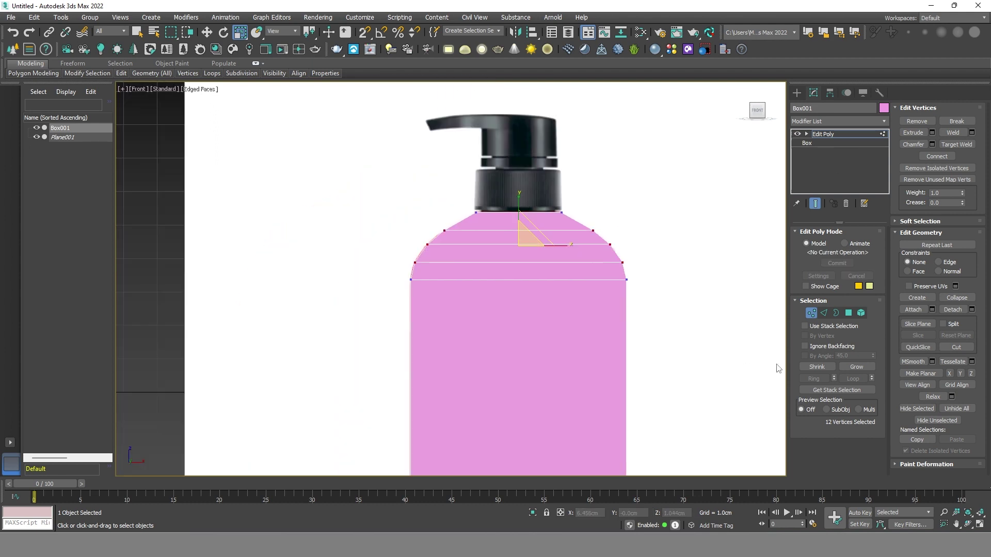
key(p)
key(w)
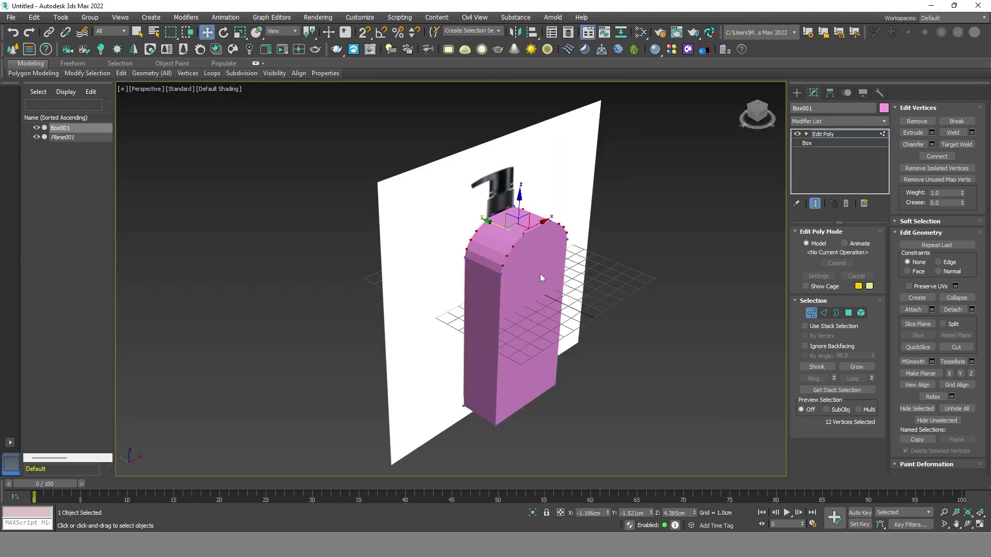
click(824, 135)
Step: Select the bottle body and scale its top face into a smaller inner square
scroll(516, 284, down, 2)
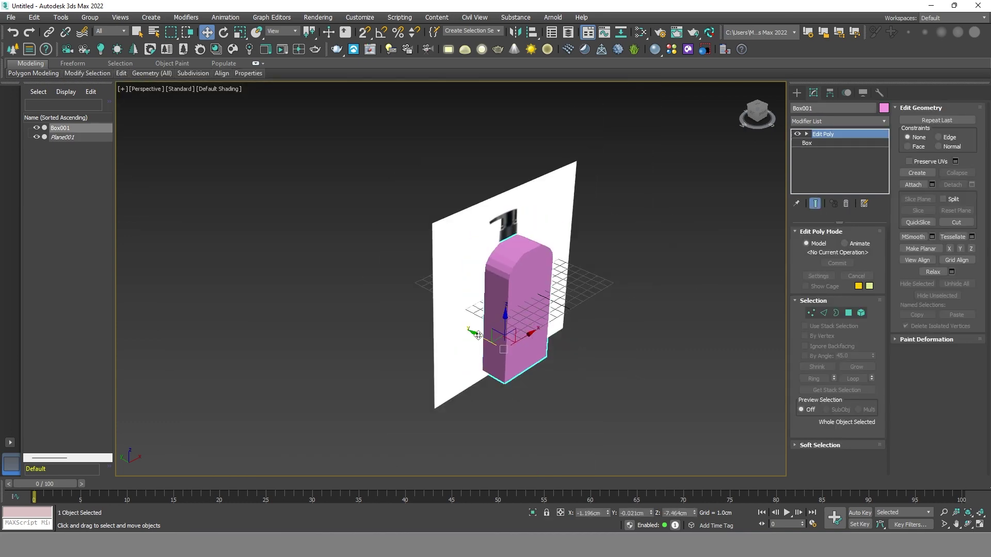
alt+middle_drag(516, 284, 715, 329)
click(715, 329)
click(566, 283)
scroll(566, 283, up, 3)
key(F4)
scroll(567, 213, up, 3)
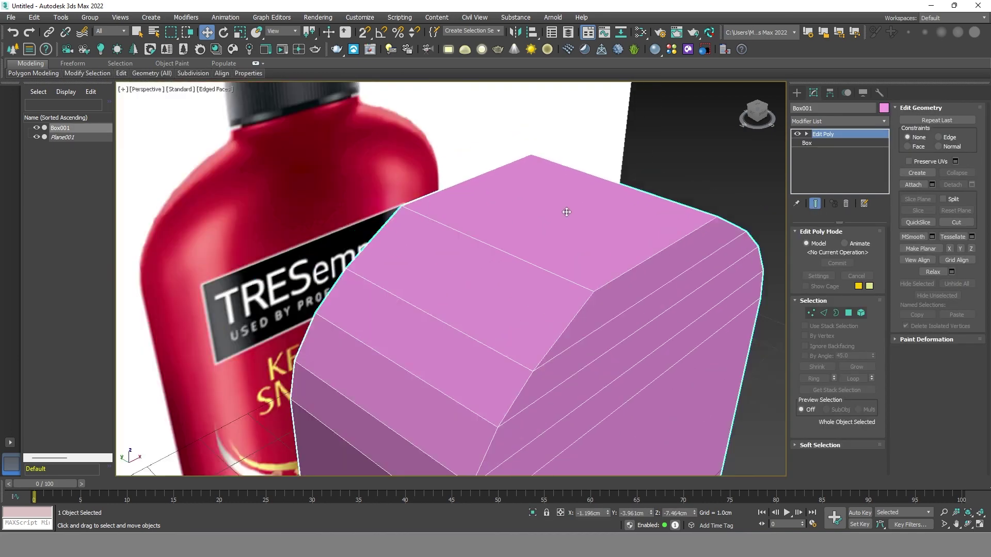
scroll(653, 339, down, 1)
alt+middle_drag(653, 340, 615, 307)
click(846, 314)
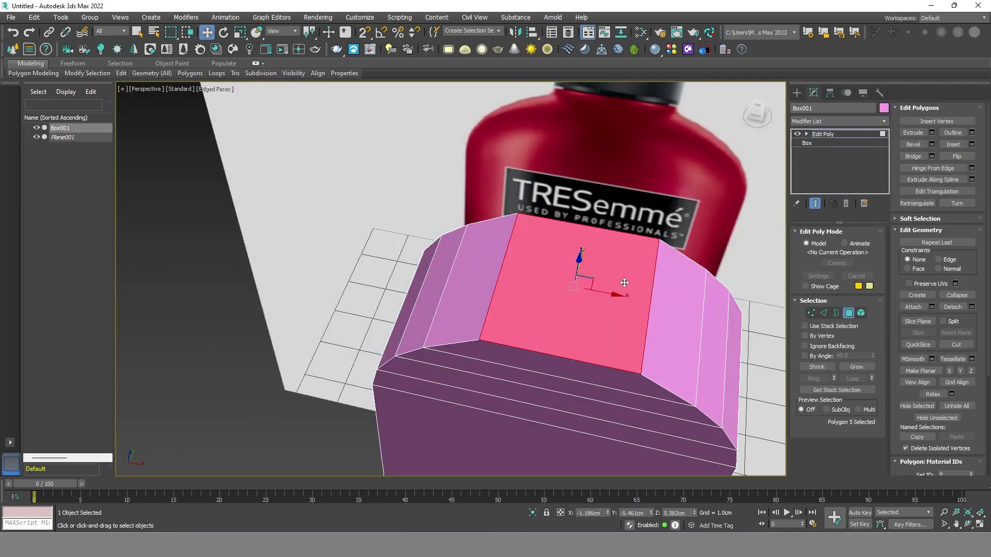
click(240, 32)
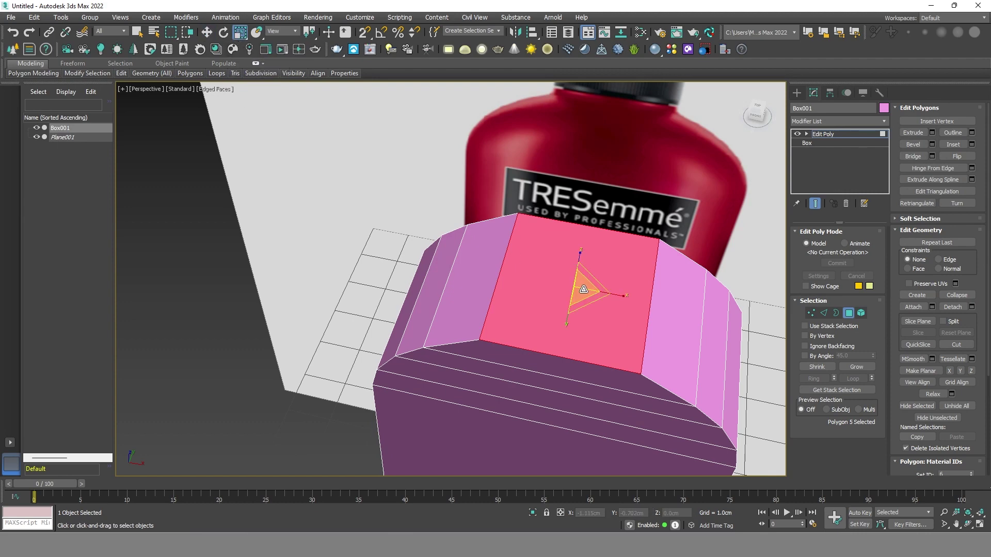
shift+drag(583, 289, 658, 335)
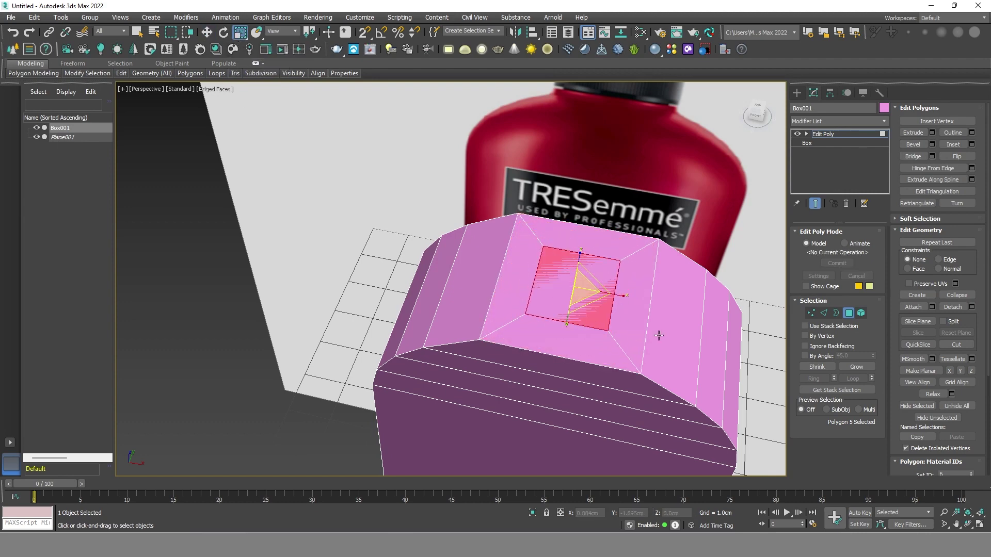
alt+middle_drag(658, 336, 675, 295)
Step: Try a 1.209 cm extrusion, cancel it, and shrink the top face slightly more
click(932, 134)
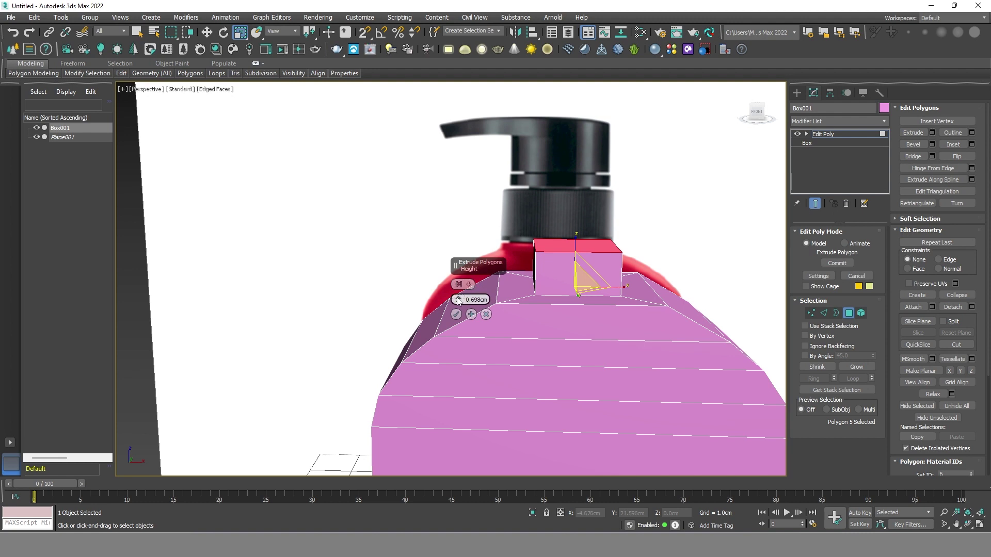
drag(459, 285, 460, 276)
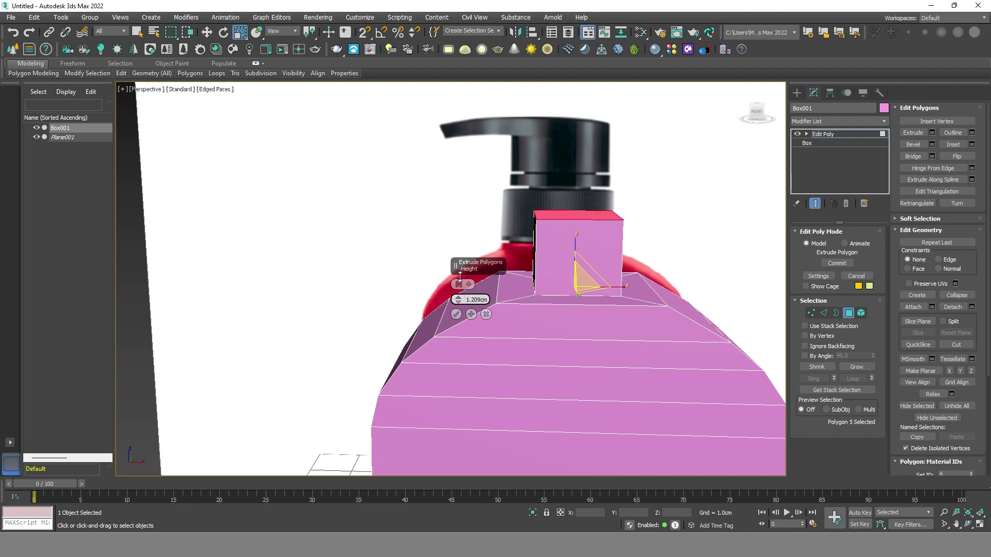
mouse_move(689, 320)
alt+middle_down()
mouse_move(692, 296)
mouse_move(665, 310)
alt+middle_up()
key(Escape)
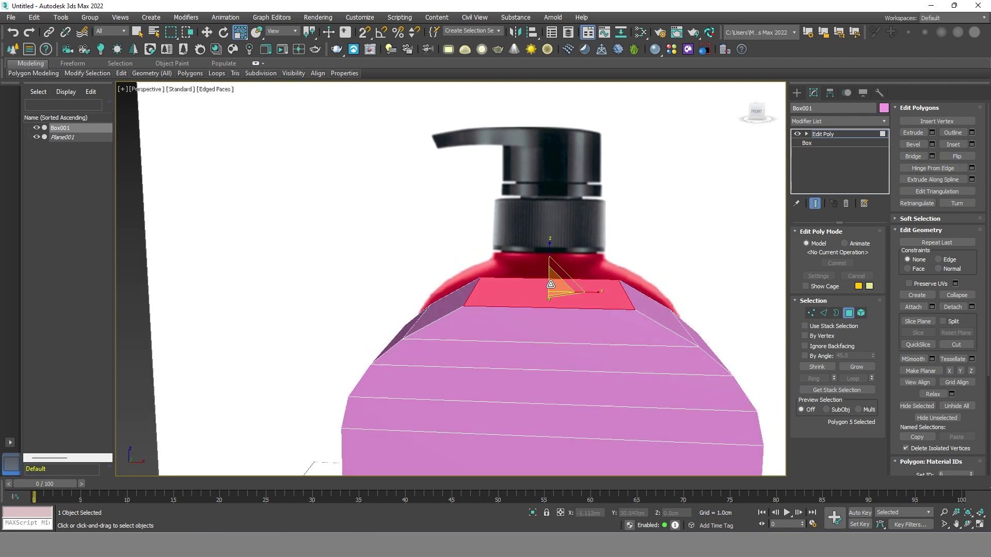
mouse_move(607, 312)
alt+middle_down()
mouse_move(608, 303)
mouse_move(651, 330)
alt+middle_up()
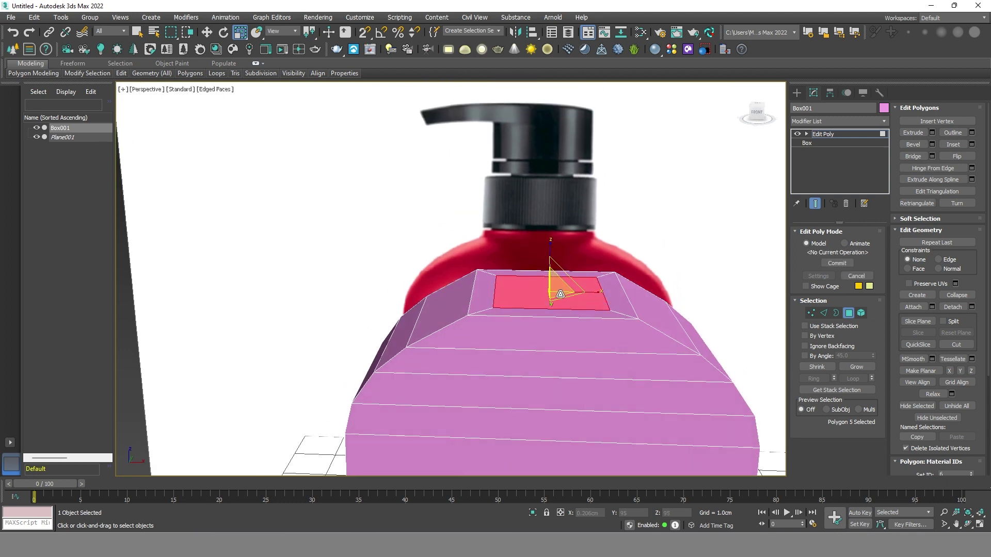
drag(560, 291, 558, 299)
key(w)
Step: Extrude the top face into a neck 1.234 cm tall
click(933, 133)
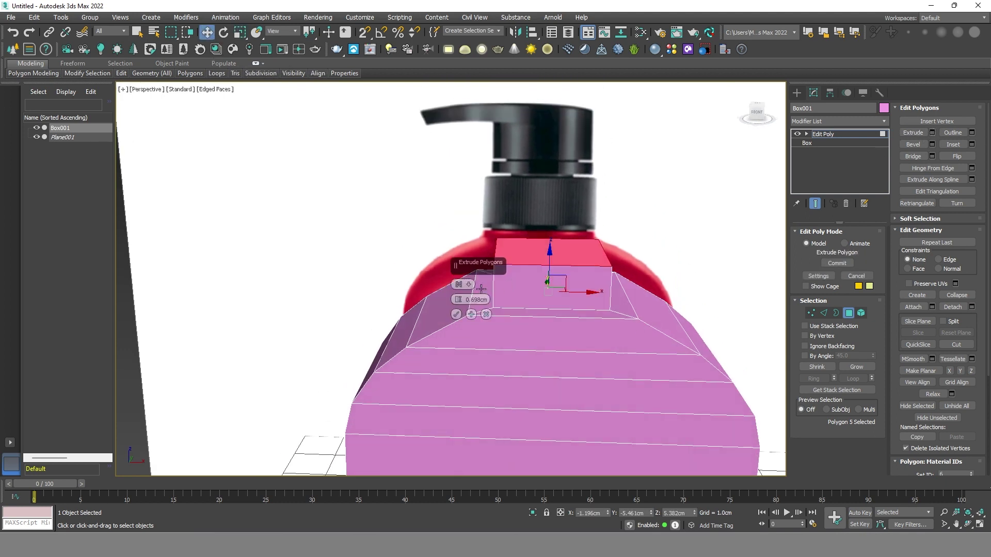
drag(459, 299, 641, 346)
alt+middle_drag(642, 345, 644, 336)
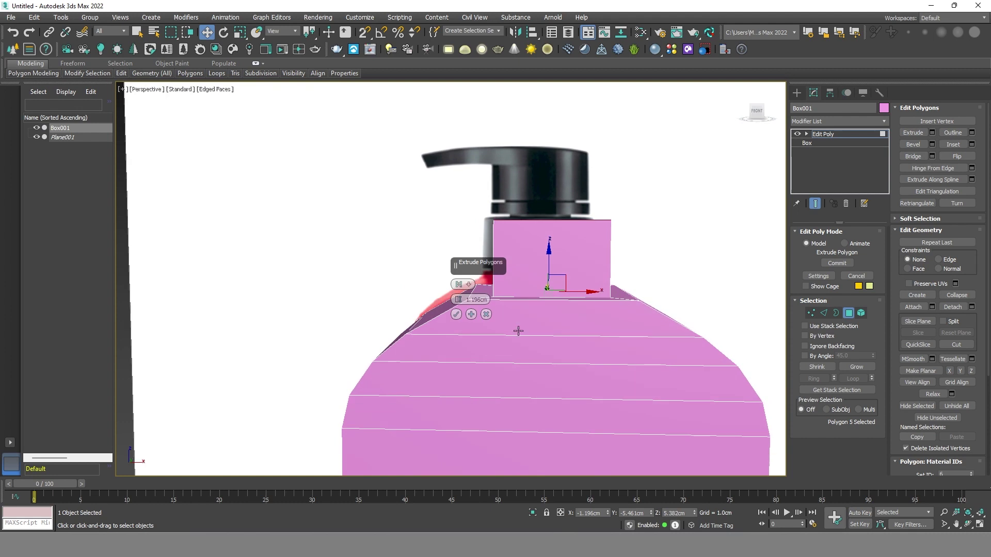
drag(458, 299, 458, 294)
click(455, 315)
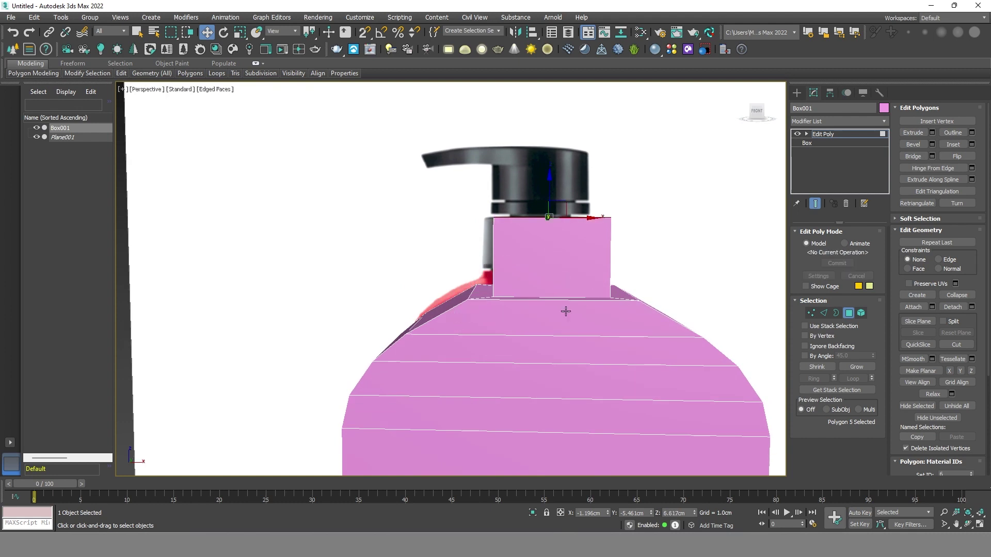
scroll(613, 334, down, 4)
scroll(614, 309, down, 3)
Step: Select the ring of vertical edges around the bottle body
key(4)
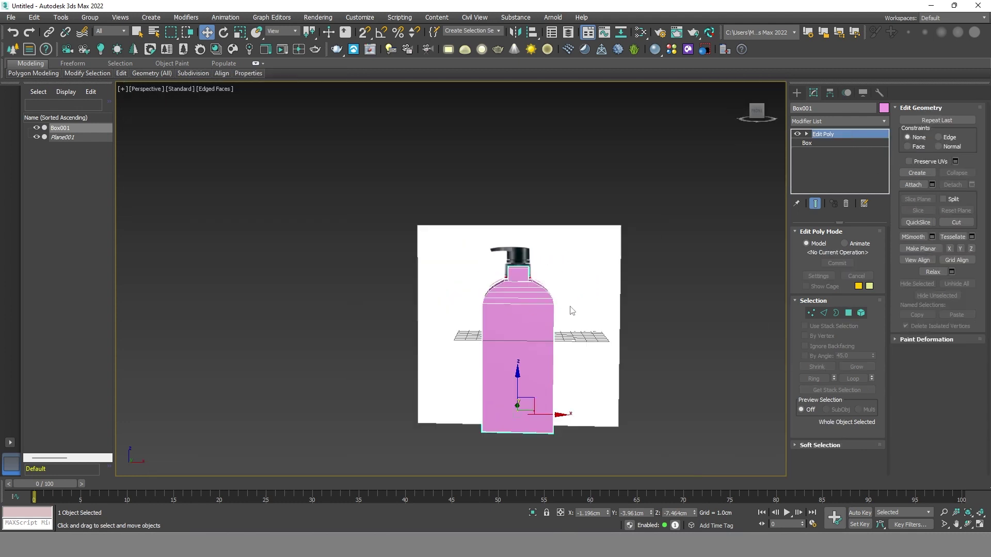
scroll(571, 310, up, 5)
alt+middle_drag(570, 309, 601, 400)
scroll(602, 401, up, 4)
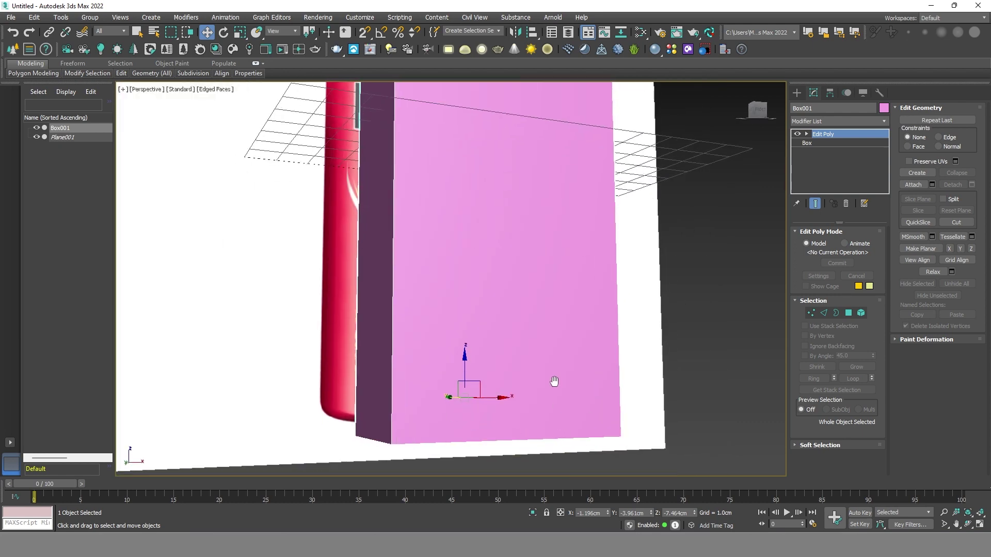
click(823, 313)
alt+middle_drag(692, 389, 660, 392)
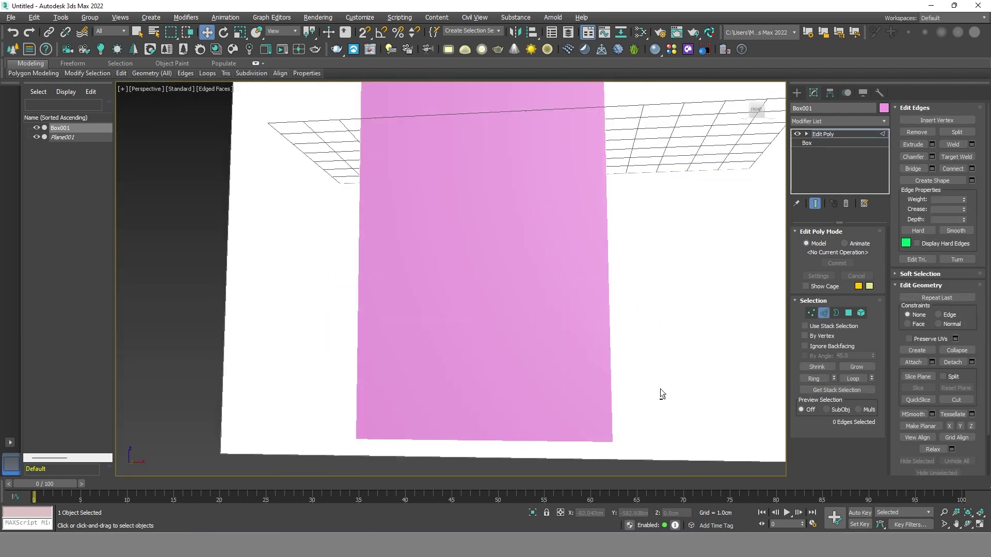
click(612, 373)
double_click(355, 335)
mouse_move(449, 336)
alt+middle_down()
mouse_move(525, 349)
mouse_move(507, 354)
alt+middle_up()
Step: Connect the vertical edges with a new loop slid near the body's base
click(972, 169)
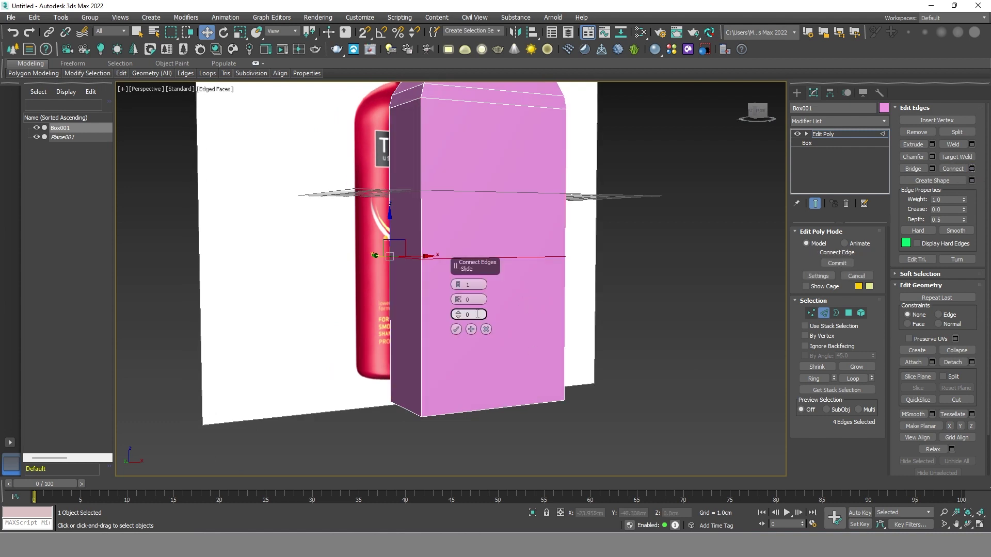
drag(458, 299, 488, 488)
right_click(458, 299)
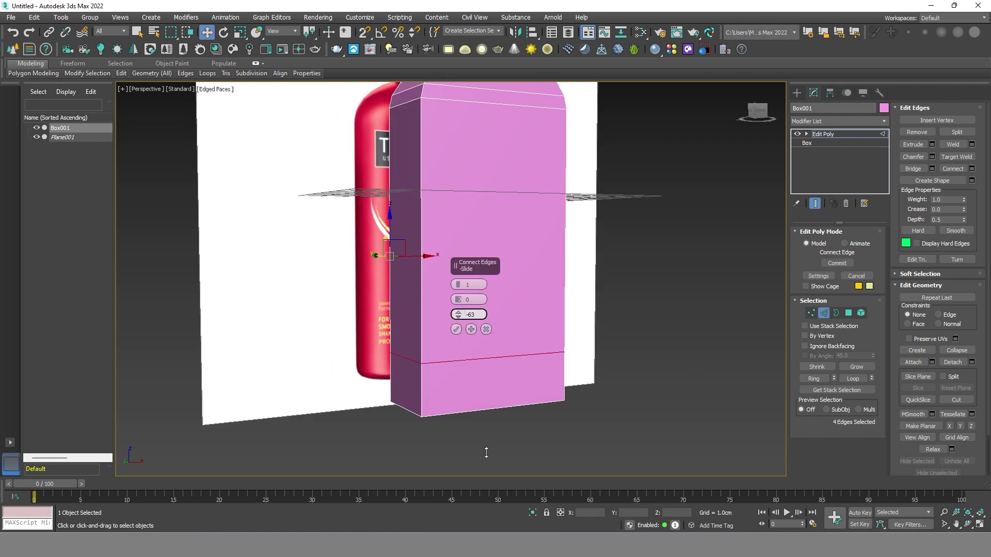
key(shift+z)
key(shift+z)
key(shift+z)
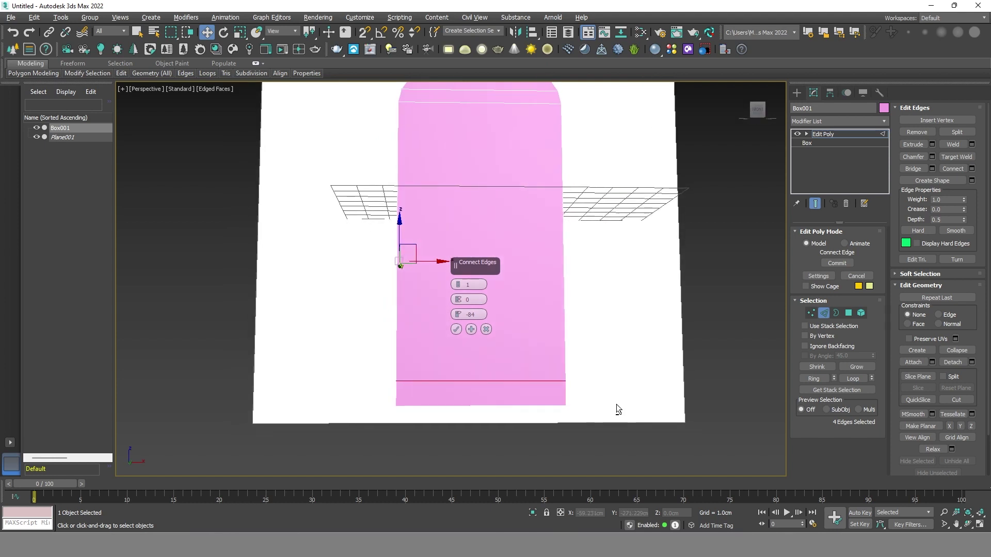
key(shift+z)
key(shift+z)
Step: Switch to Polygon mode, clear the selection and turn the view to the bottle front
scroll(615, 341, up, 5)
scroll(594, 309, up, 2)
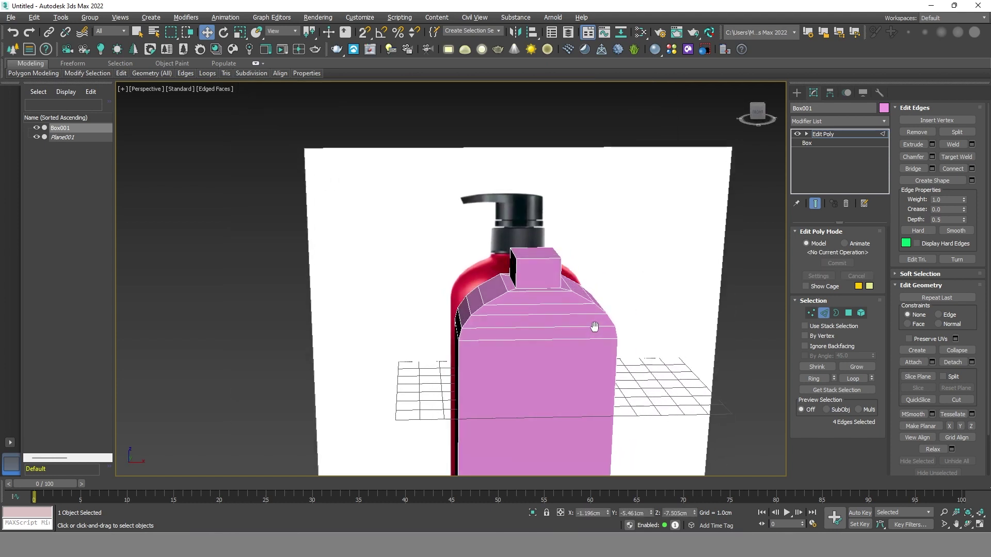
click(848, 312)
click(568, 248)
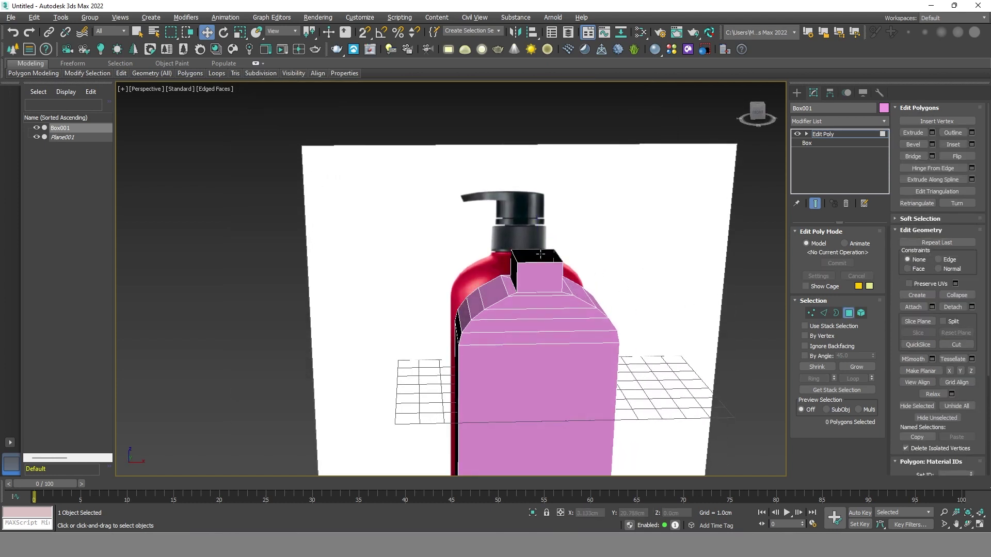
alt+middle_drag(567, 248, 589, 250)
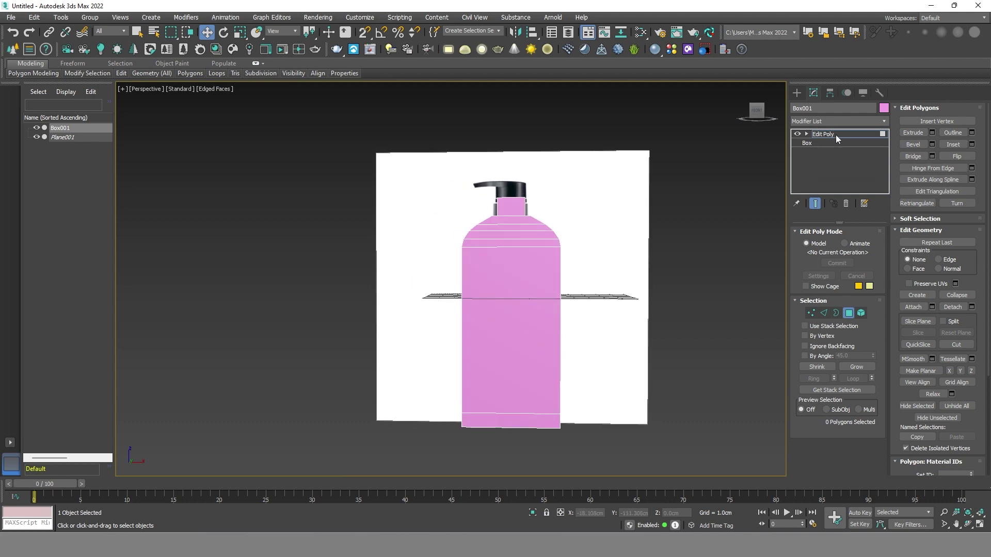
Step: Add a TurboSmooth modifier to the bottle
click(835, 135)
click(884, 121)
drag(885, 142, 887, 356)
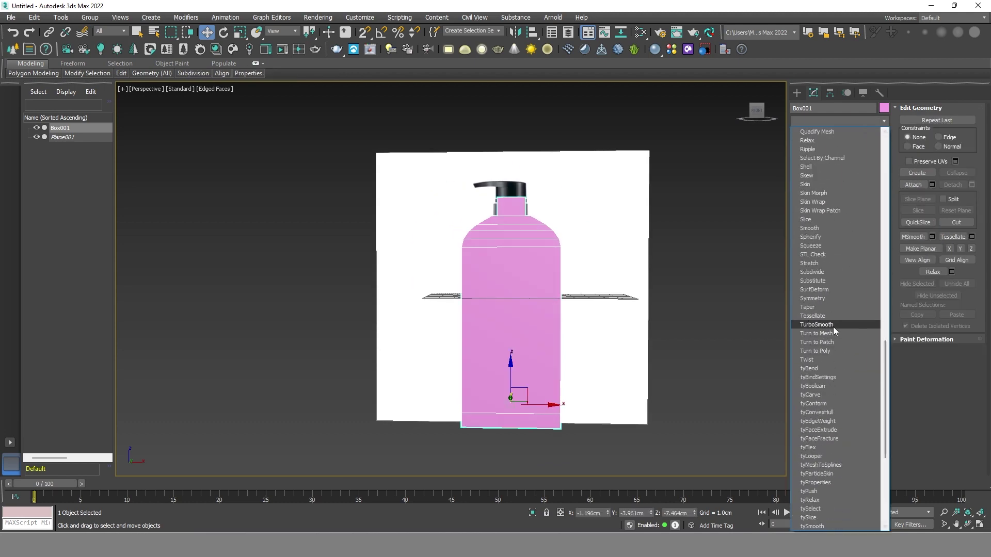
click(833, 325)
scroll(514, 234, up, 3)
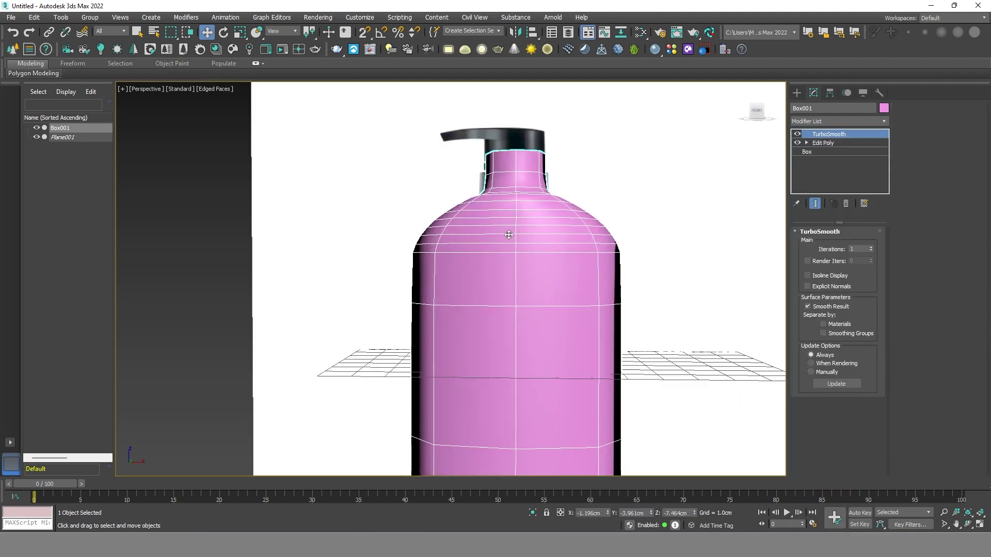
Step: Set the viewport lighting to 2 Default Lights
click(172, 101)
click(181, 225)
click(519, 169)
click(516, 191)
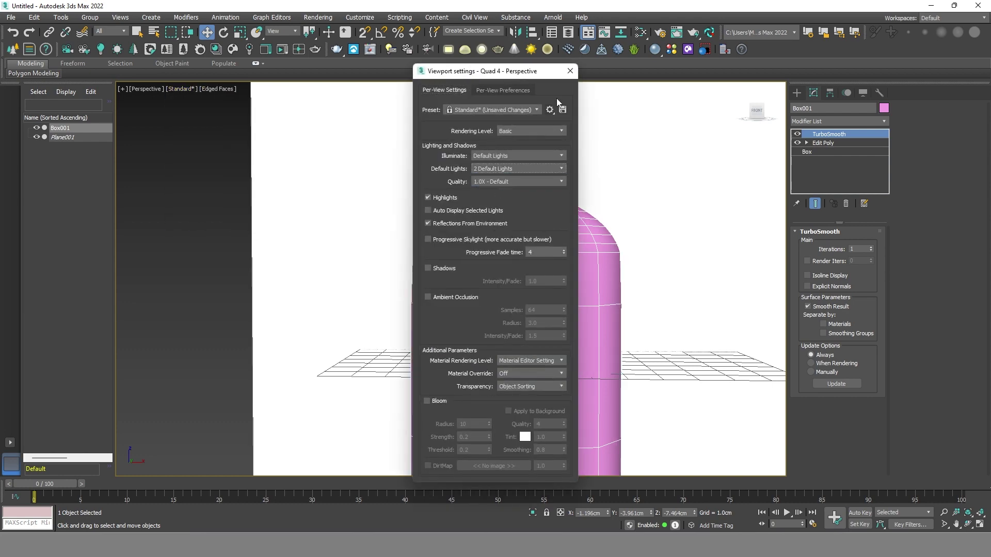
click(570, 71)
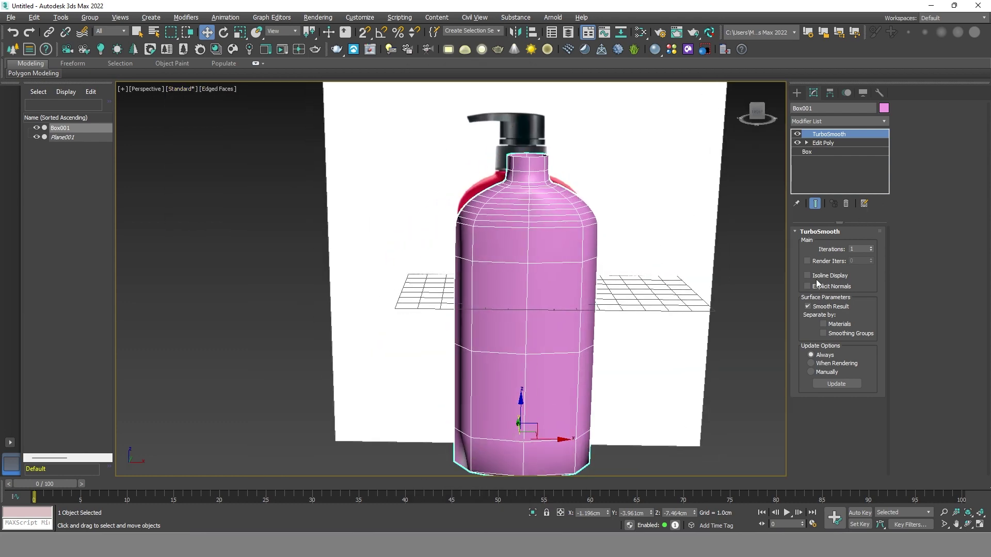
Step: Turn on Isoline Display and set TurboSmooth Iterations to 3
click(808, 277)
click(871, 246)
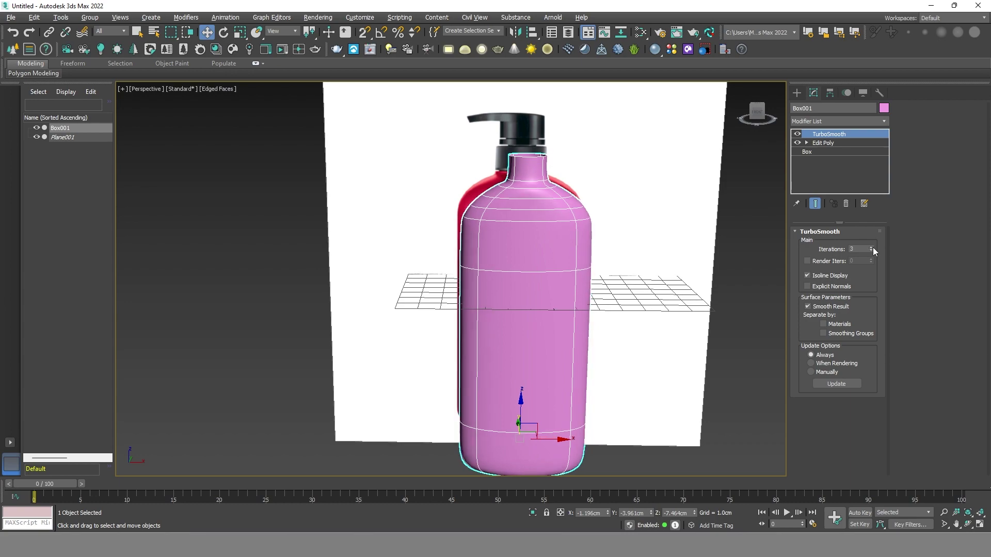
mouse_move(688, 258)
alt+middle_down()
mouse_move(657, 186)
mouse_move(620, 206)
mouse_move(599, 196)
mouse_move(584, 221)
mouse_move(631, 221)
mouse_move(640, 237)
alt+middle_up()
scroll(620, 206, up, 5)
scroll(583, 221, down, 2)
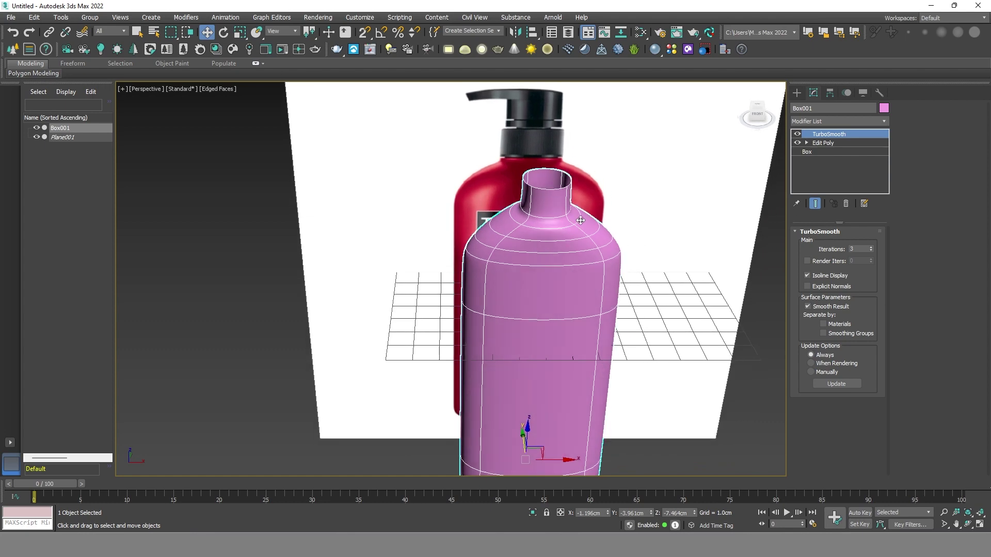
mouse_move(581, 221)
alt+middle_down()
mouse_move(568, 211)
mouse_move(591, 235)
mouse_move(606, 233)
alt+middle_up()
scroll(568, 212, down, 5)
Step: Switch to the Top view and return to the unsmoothed Edit Poly cage
click(146, 89)
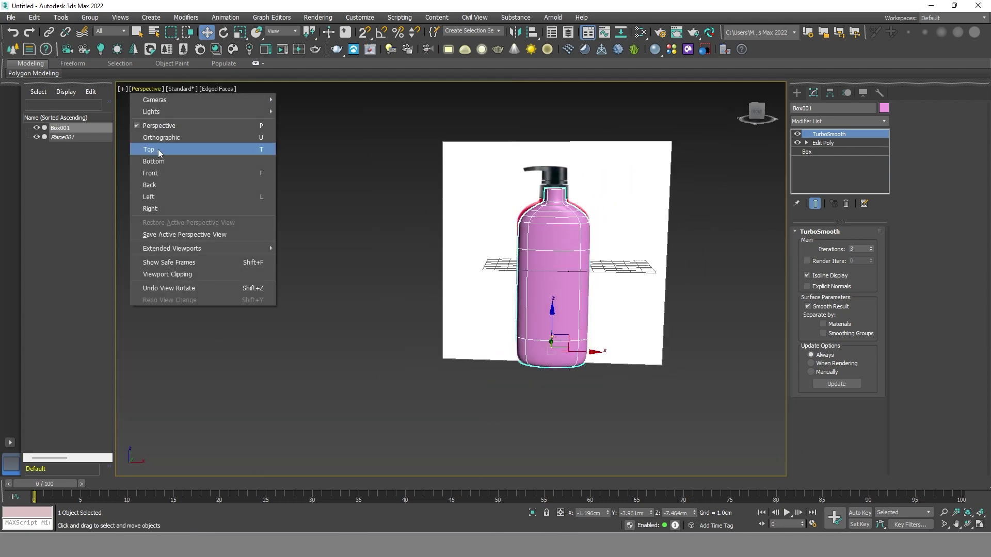
click(155, 148)
scroll(455, 309, up, 5)
scroll(475, 253, down, 3)
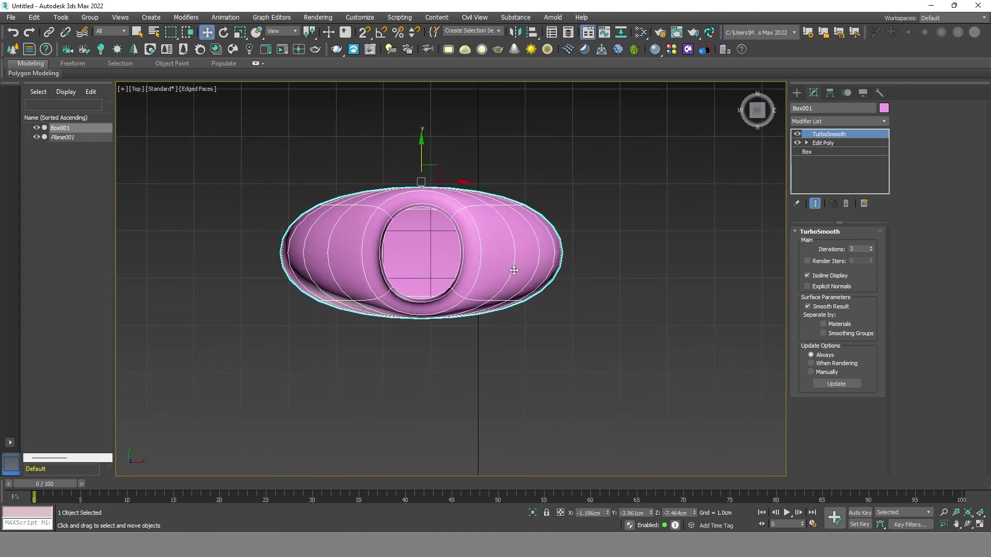
click(815, 203)
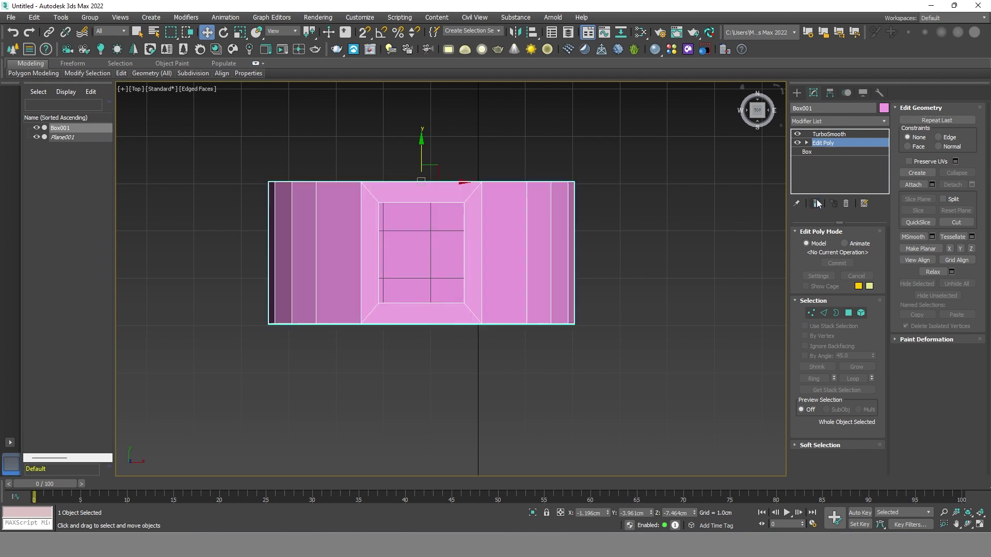
Step: Scale the two inner neck-top edges, then select the neck opening's border
click(825, 313)
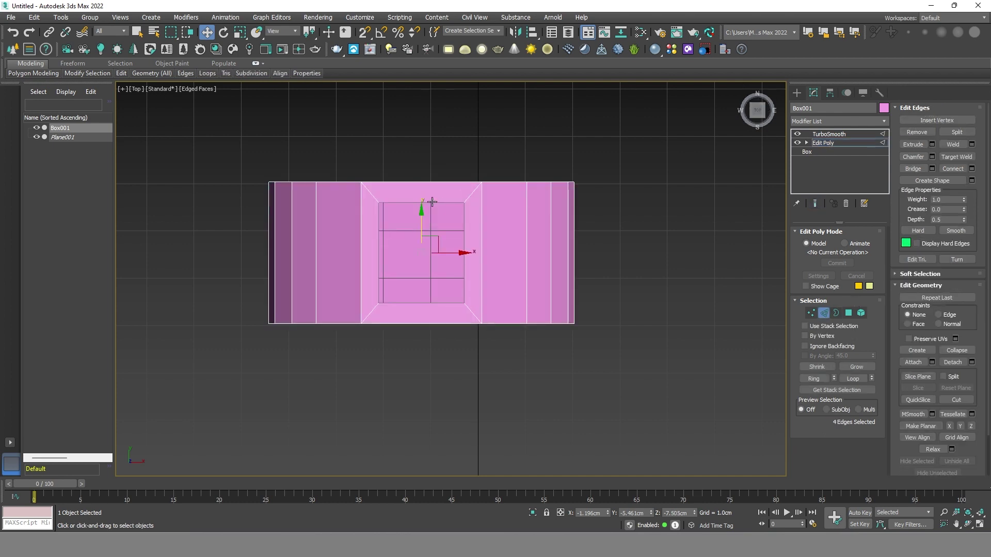
click(428, 203)
ctrl+click(419, 303)
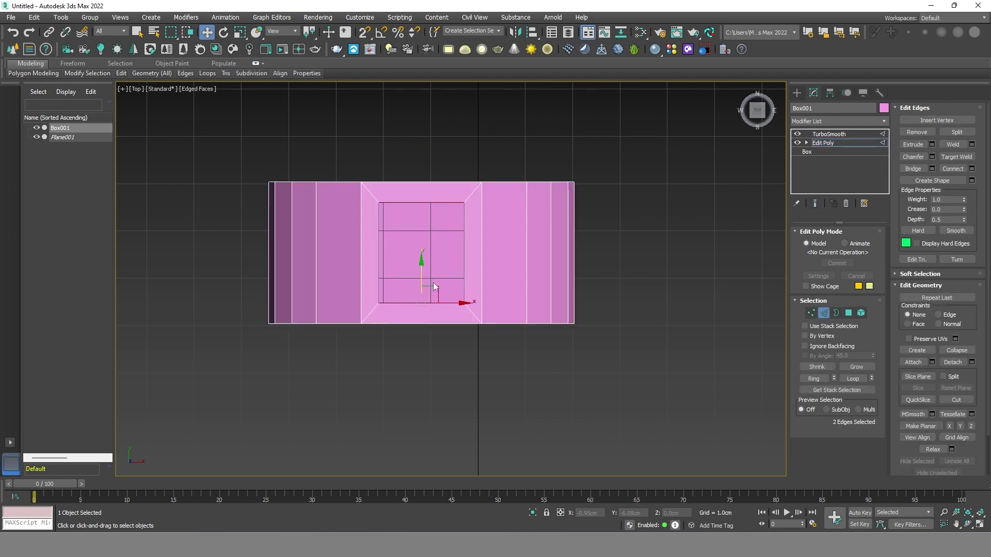
click(240, 32)
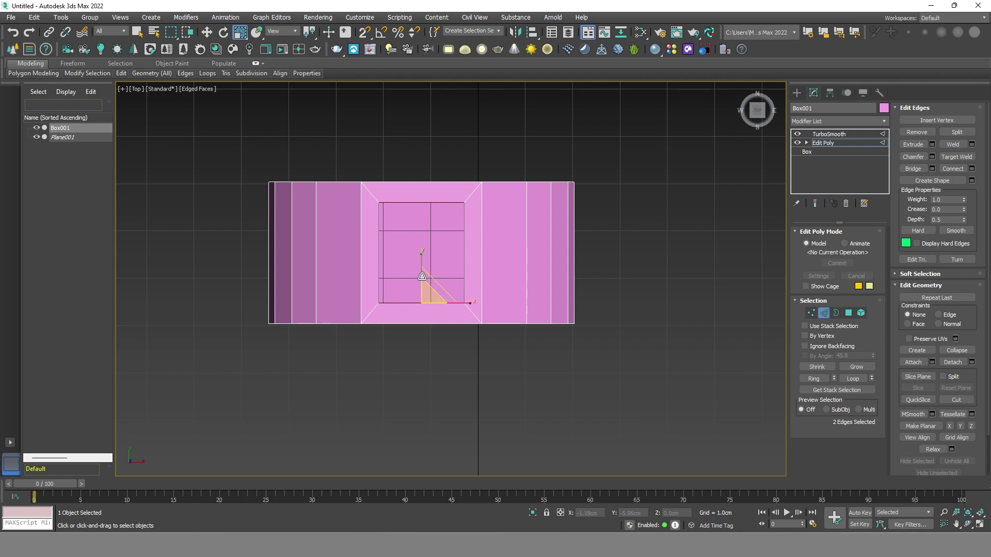
drag(422, 276, 428, 276)
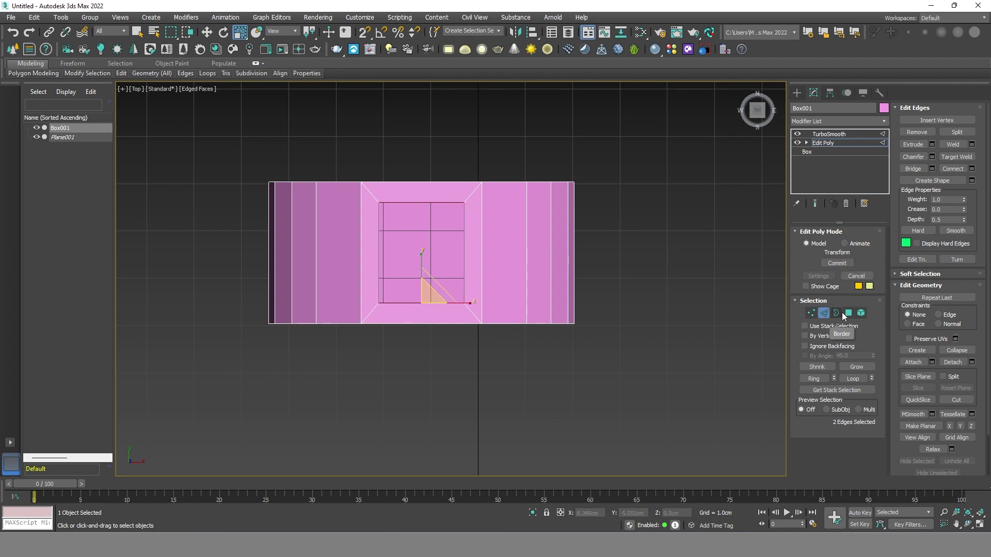
click(843, 313)
click(423, 212)
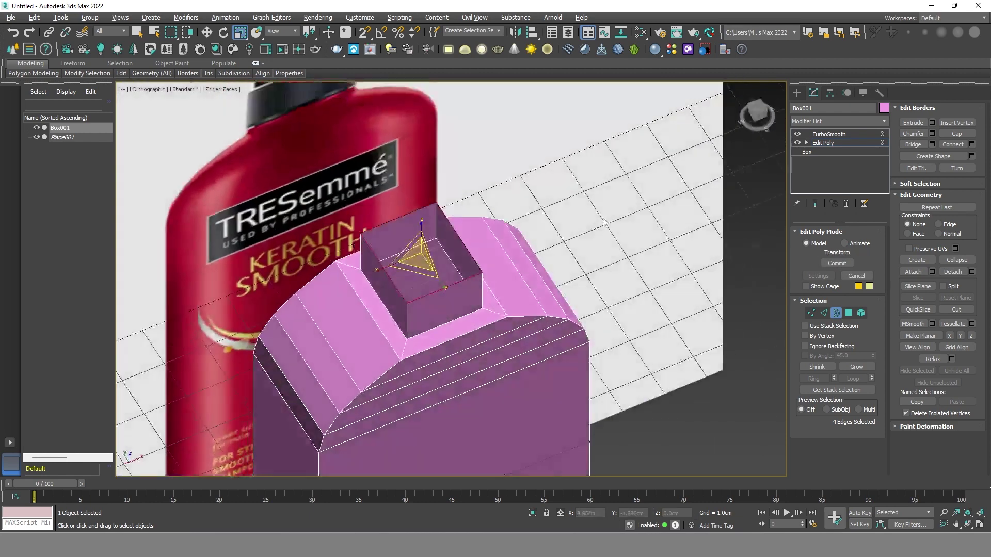
Step: Undo the inward move of the neck rim
alt+middle_drag(602, 222, 615, 240)
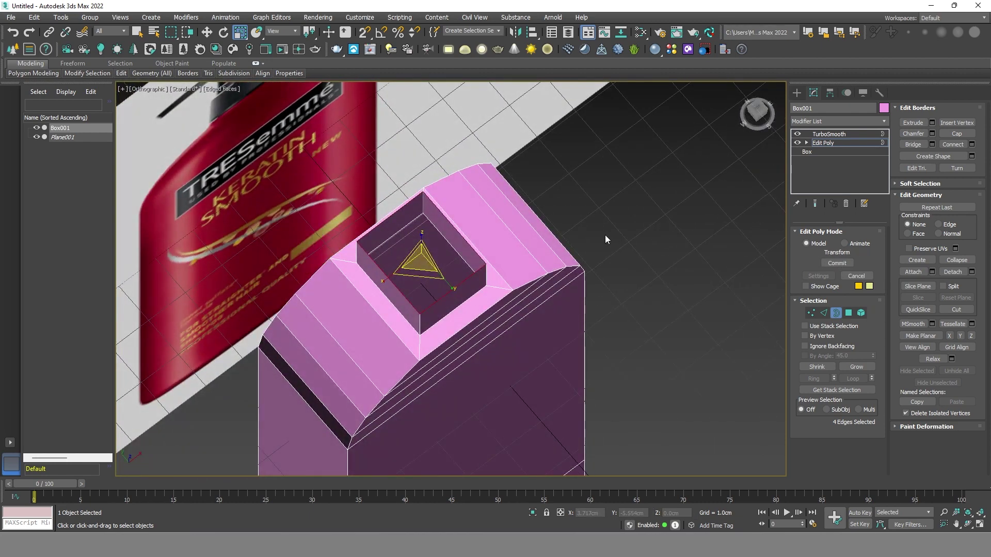
key(ctrl+z)
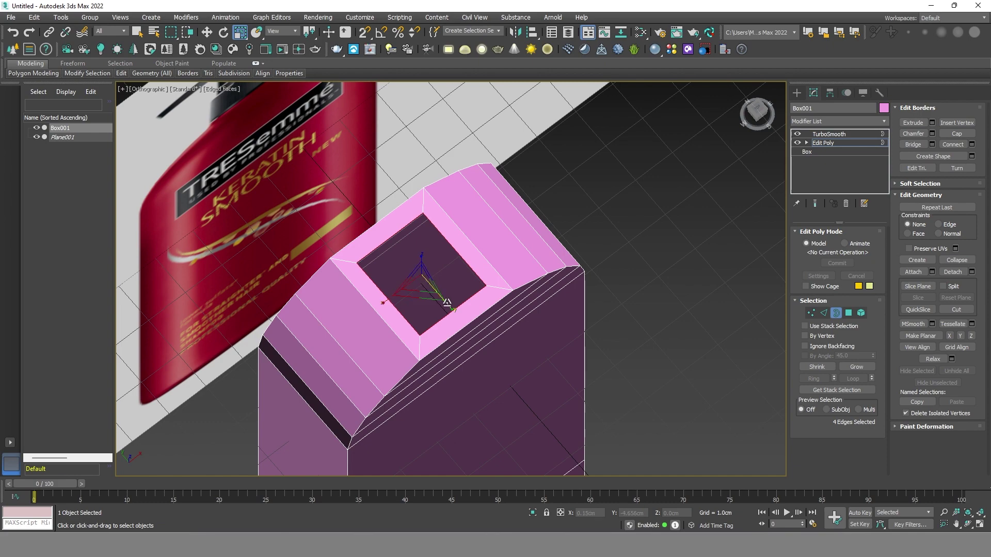
mouse_move(425, 278)
alt+middle_down()
mouse_move(534, 329)
mouse_move(517, 307)
alt+middle_up()
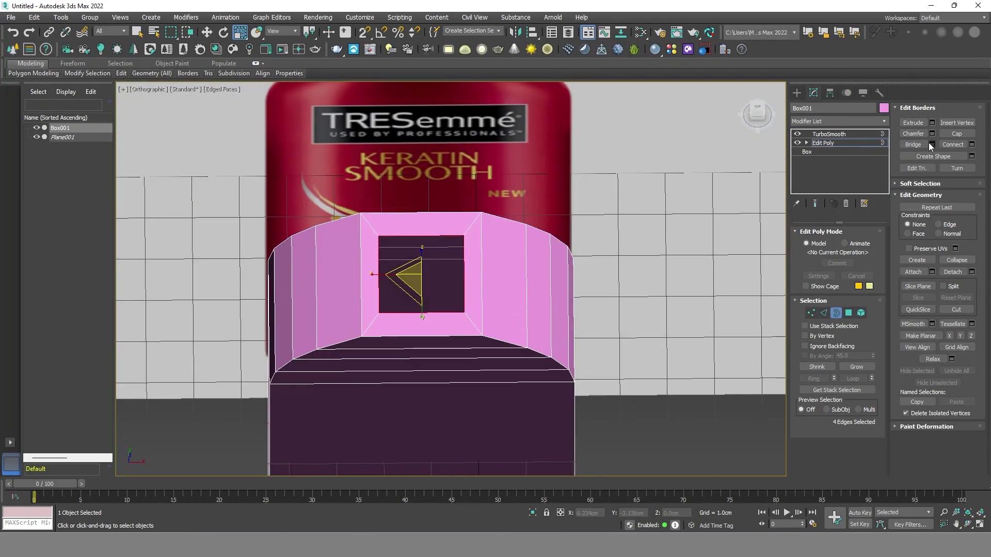
Step: Extrude the neck rim border
click(932, 123)
alt+middle_drag(578, 206, 582, 281)
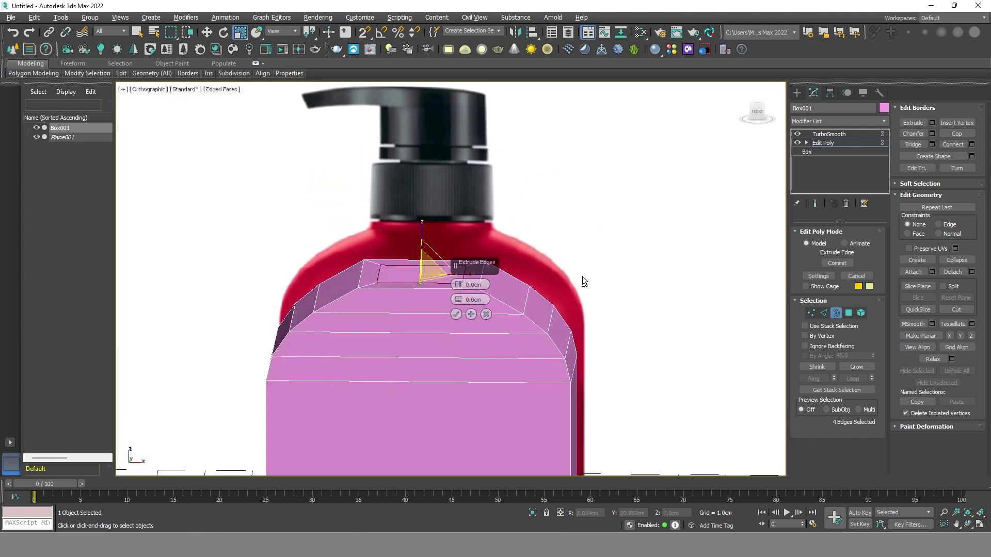
click(488, 316)
alt+middle_drag(527, 318, 524, 321)
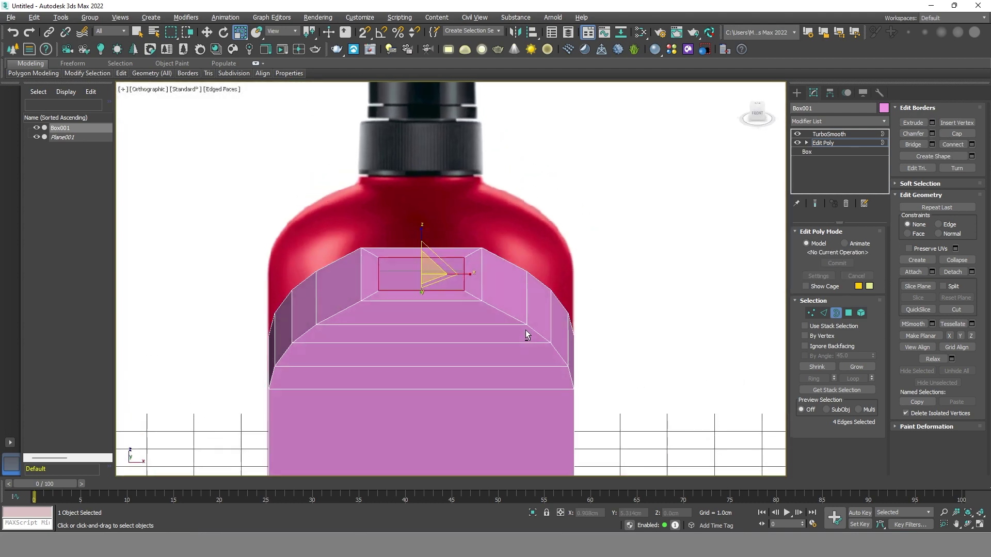
Step: Check the TurboSmooth result, then return to the base Edit Poly mesh
click(829, 134)
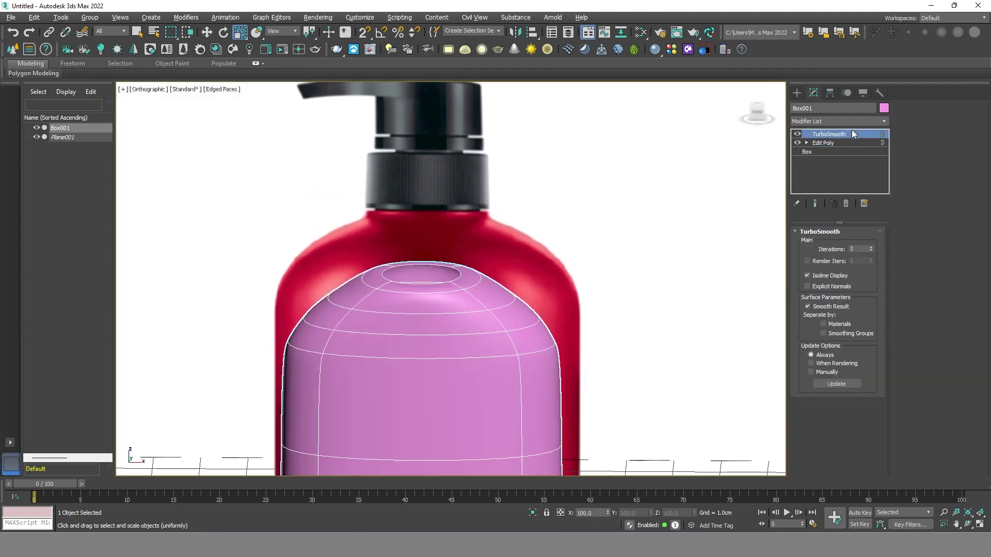
mouse_move(517, 243)
alt+middle_down()
mouse_move(514, 287)
mouse_move(534, 288)
mouse_move(514, 276)
mouse_move(523, 268)
alt+middle_up()
scroll(535, 288, up, 5)
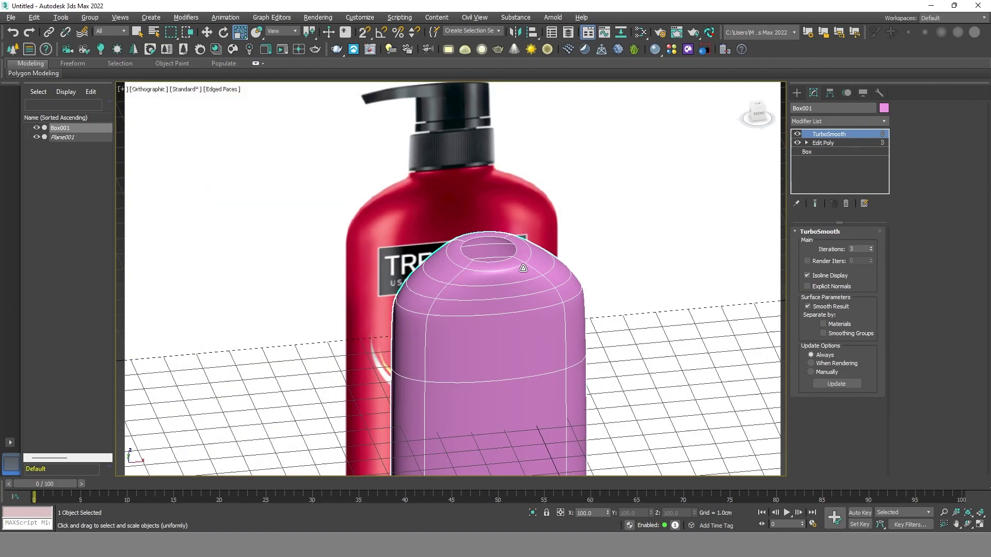
click(824, 143)
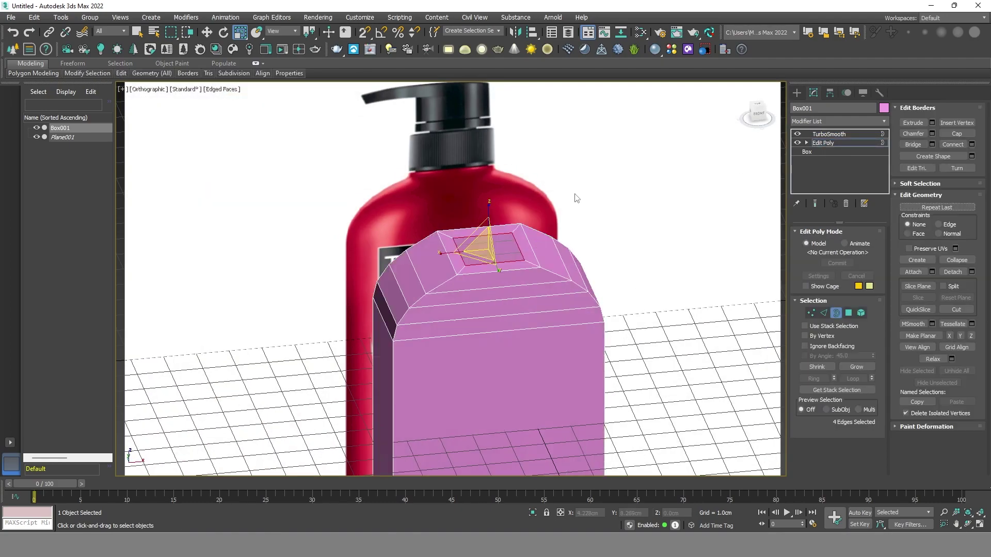
Step: Extrude the neck rim border upward by 1.465cm
click(841, 143)
click(833, 313)
key(f)
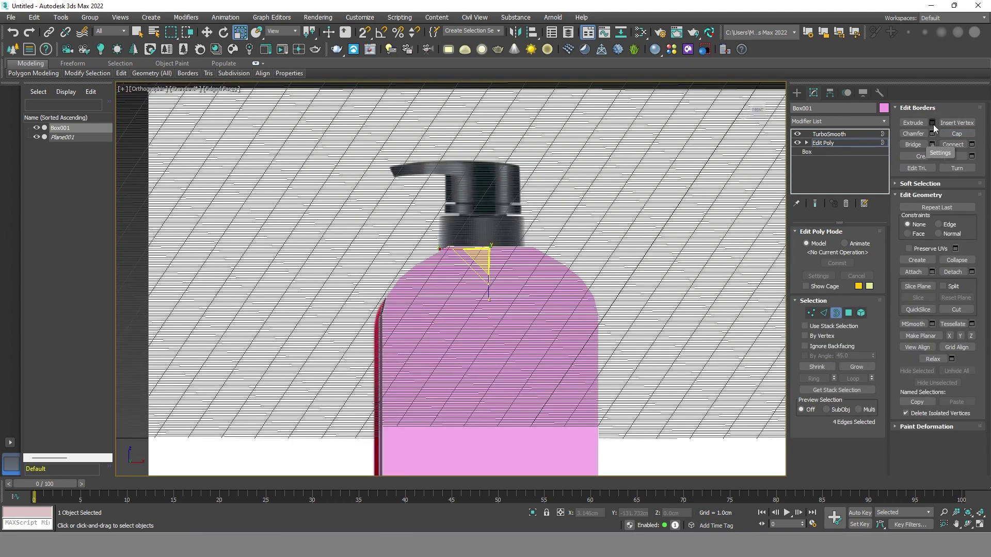
click(932, 124)
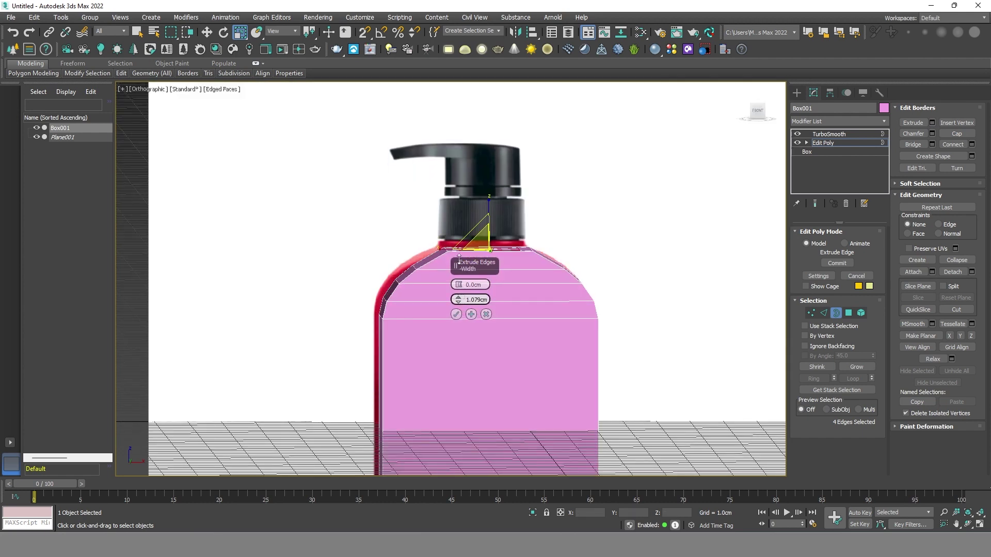
drag(460, 260, 616, 268)
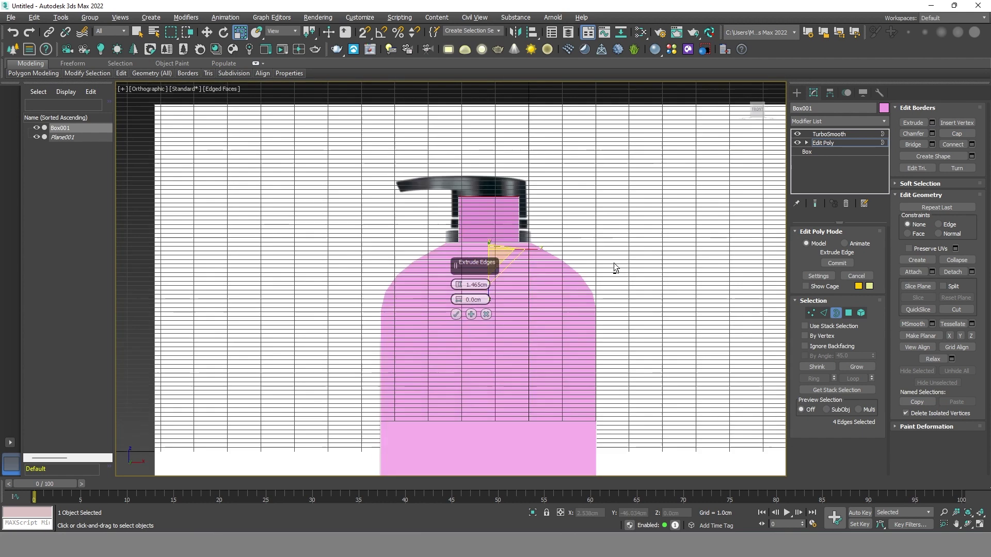
mouse_move(615, 268)
alt+middle_down()
mouse_move(620, 295)
mouse_move(615, 273)
mouse_move(568, 321)
mouse_move(581, 318)
alt+middle_up()
key(Return)
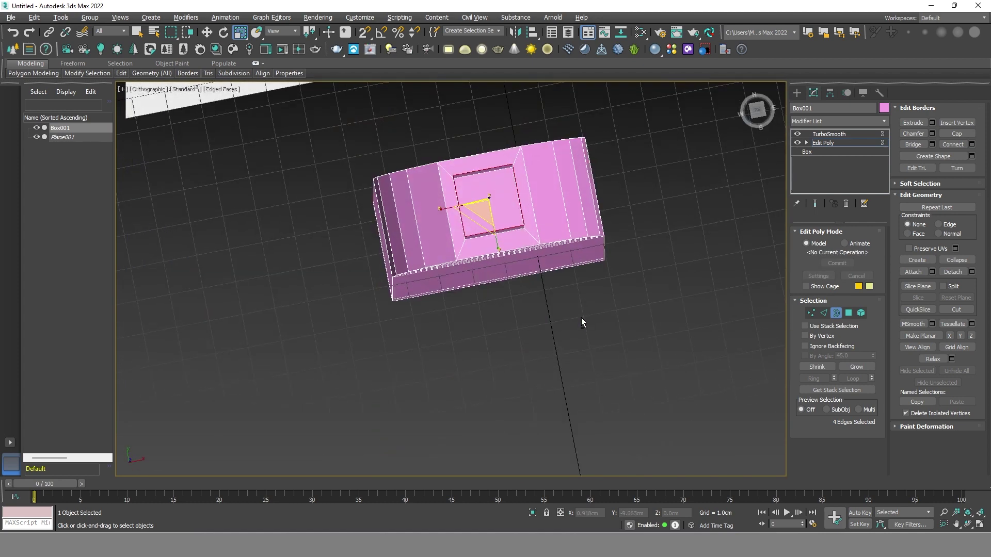
Step: Select the inner square top face and view the TurboSmooth result
click(849, 313)
click(499, 204)
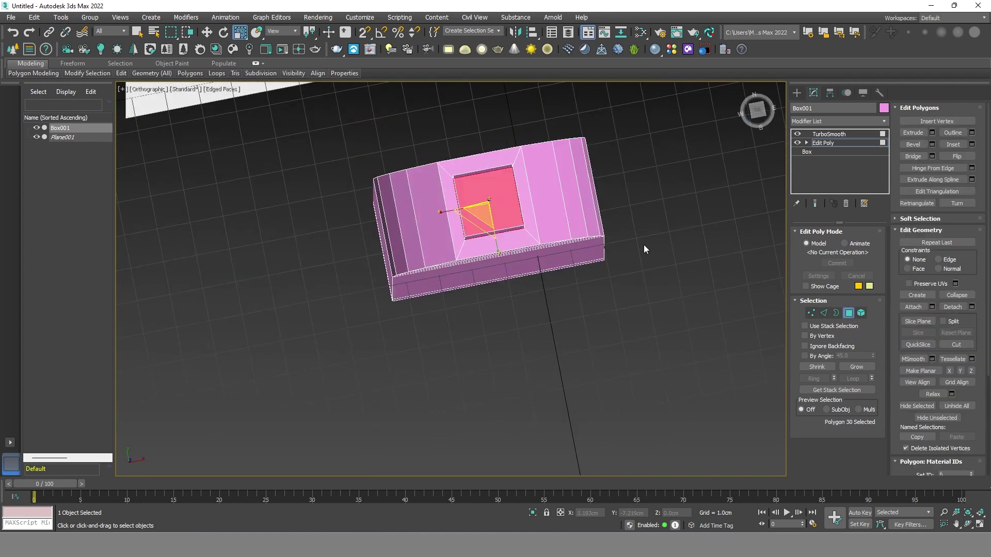
click(644, 248)
mouse_move(644, 248)
alt+middle_down()
mouse_move(564, 203)
mouse_move(560, 281)
mouse_move(282, 79)
alt+middle_up()
click(829, 133)
Step: Switch to Perspective view and reselect the bottle body
key(p)
key(w)
click(637, 236)
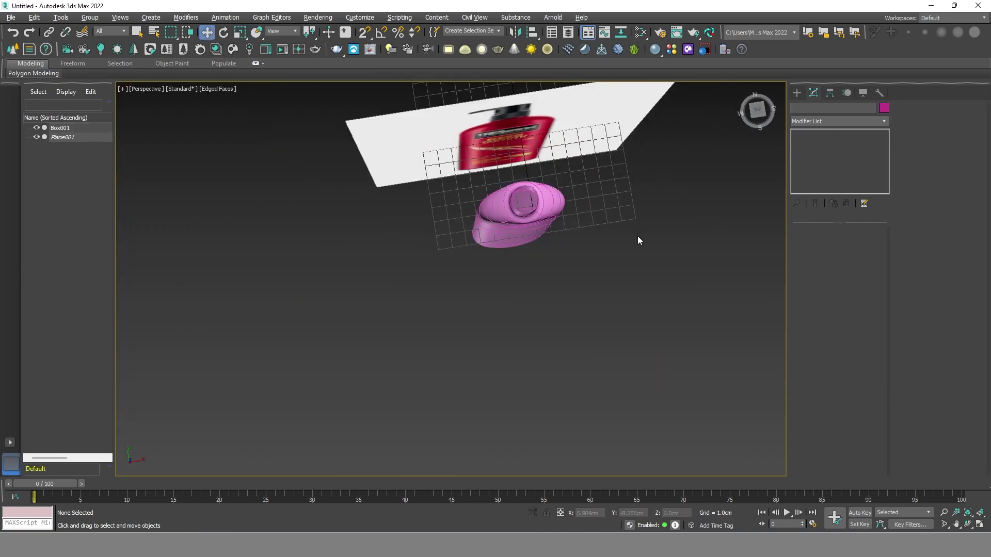
alt+middle_drag(637, 236, 627, 188)
scroll(451, 218, up, 5)
scroll(451, 218, down, 5)
click(453, 234)
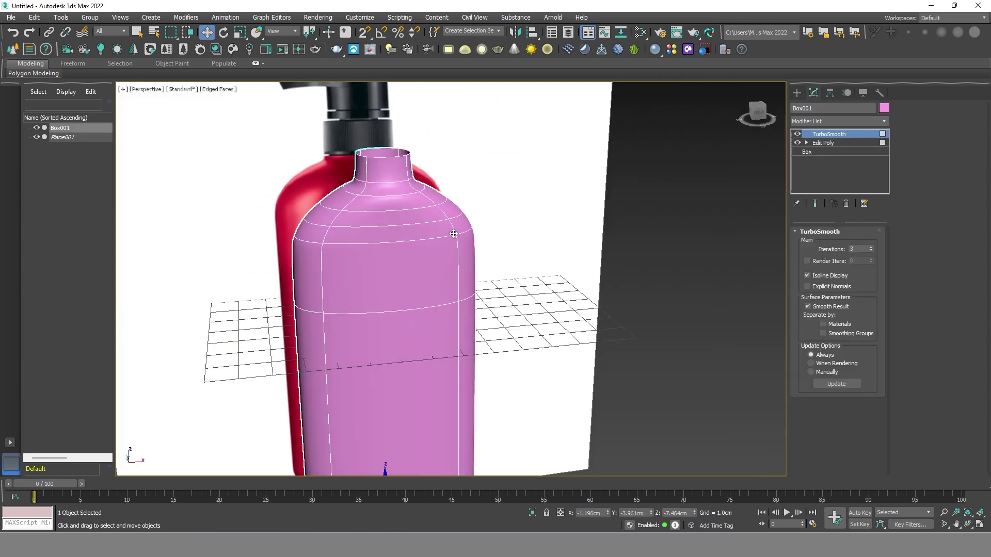
scroll(453, 234, down, 3)
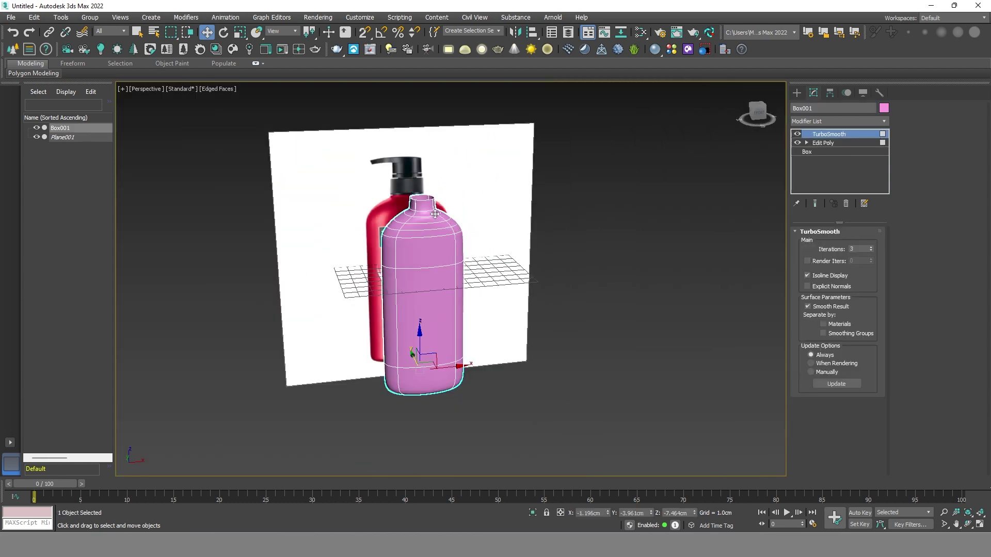
Step: Frame the bottle in the Top view and show the Create panel
click(146, 89)
click(148, 149)
key(z)
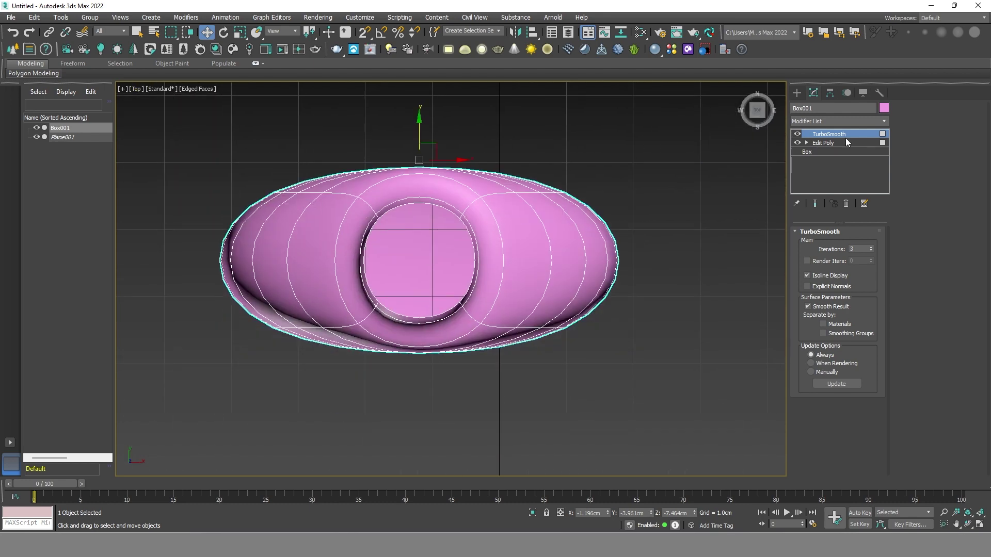
click(796, 93)
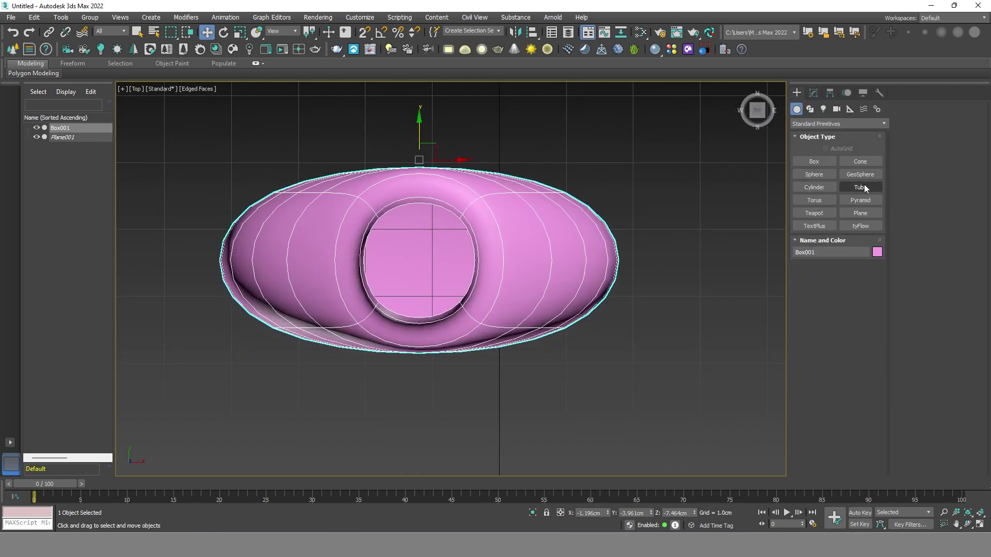
Step: Draw a cylinder at the bottle's centre and centre it over the neck
click(826, 187)
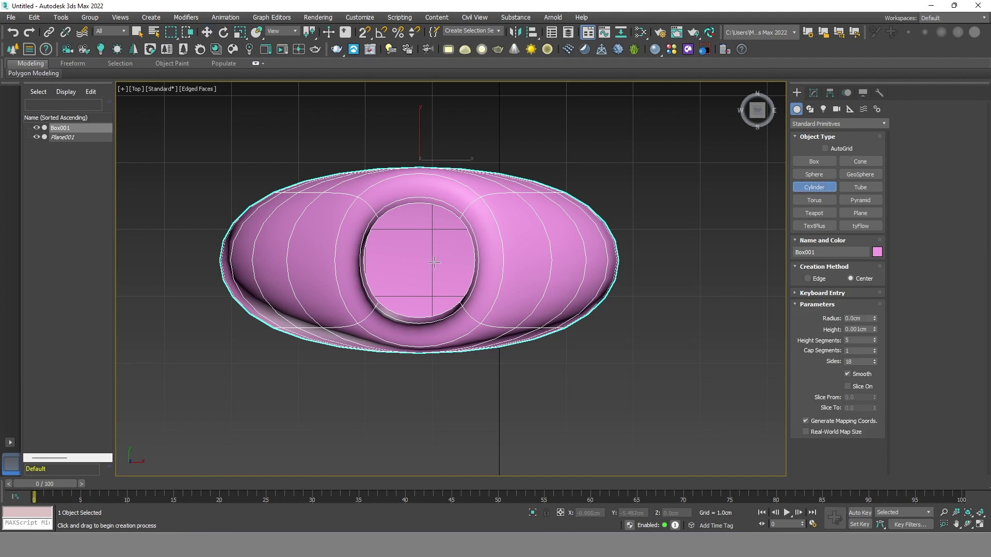
drag(413, 257, 474, 257)
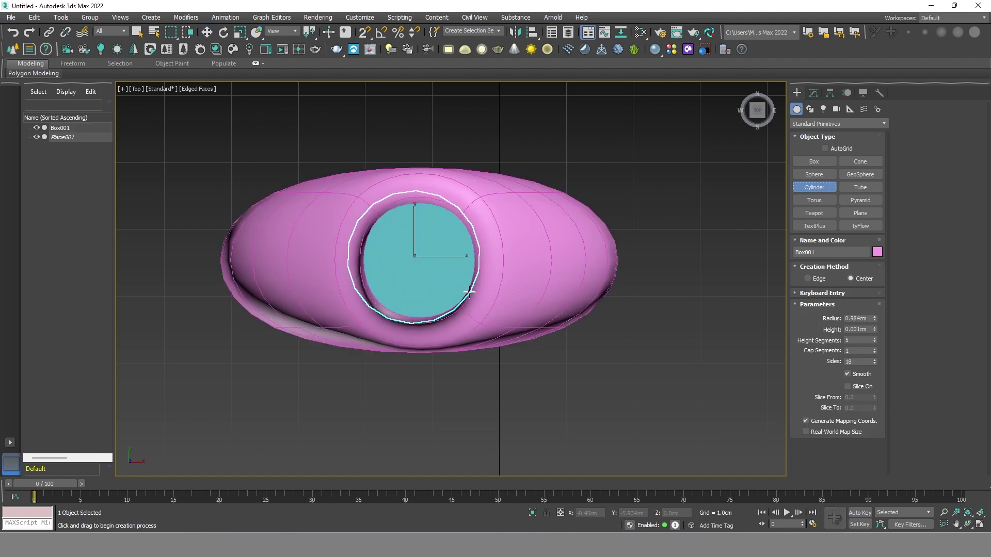
click(472, 222)
click(206, 32)
drag(457, 256, 463, 258)
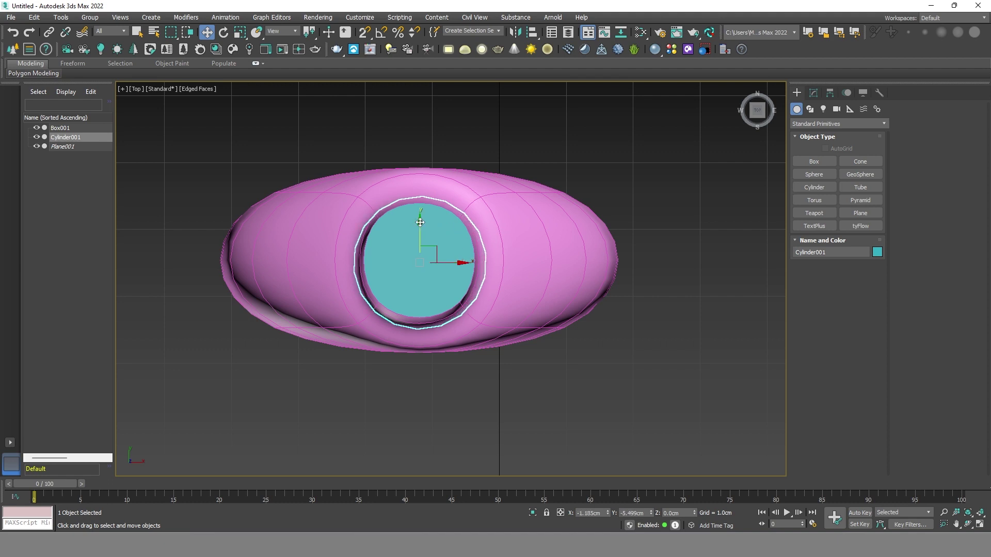
drag(418, 230, 417, 222)
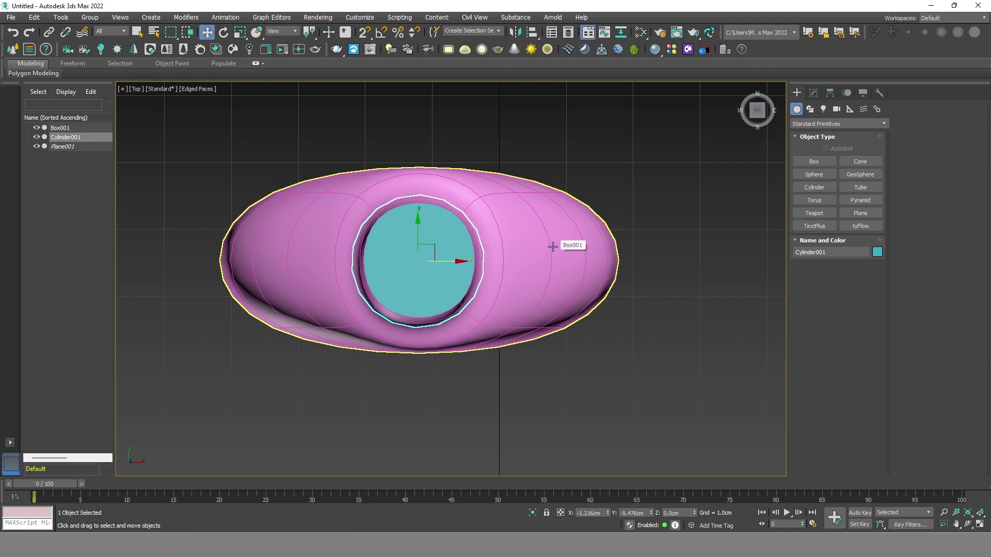
click(814, 92)
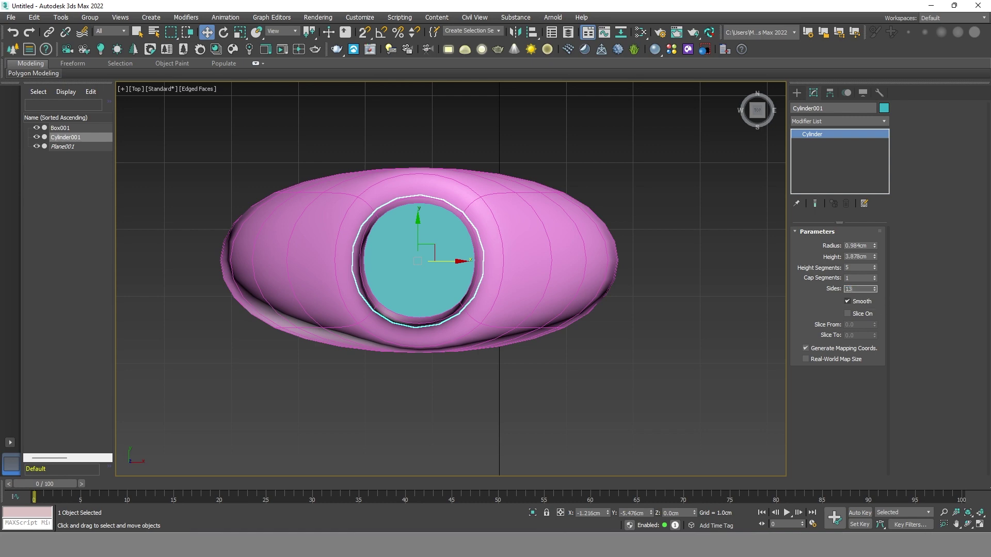
click(693, 283)
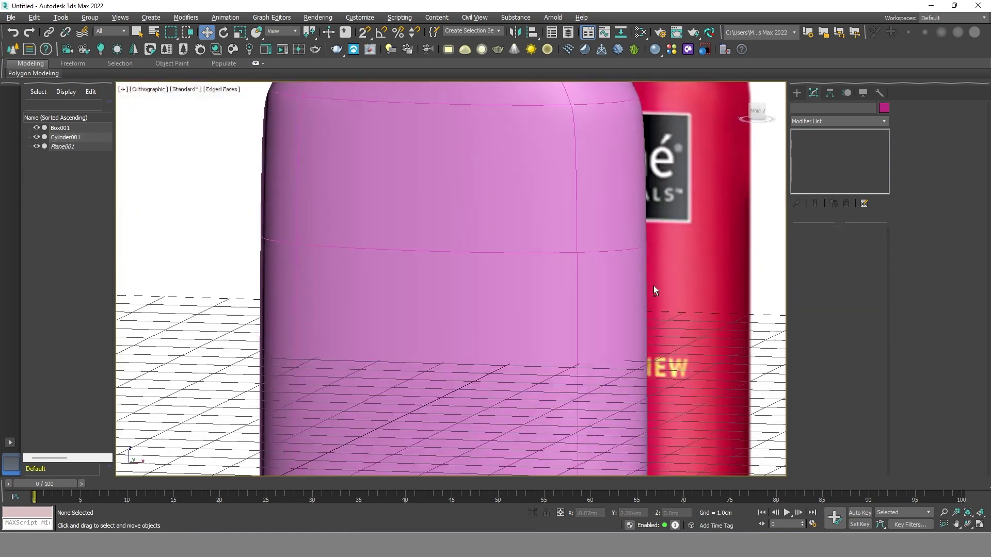
Step: In Front view, move Cylinder001 up onto the bottle's neck
scroll(653, 286, down, 5)
key(f)
scroll(571, 283, up, 2)
scroll(531, 265, up, 2)
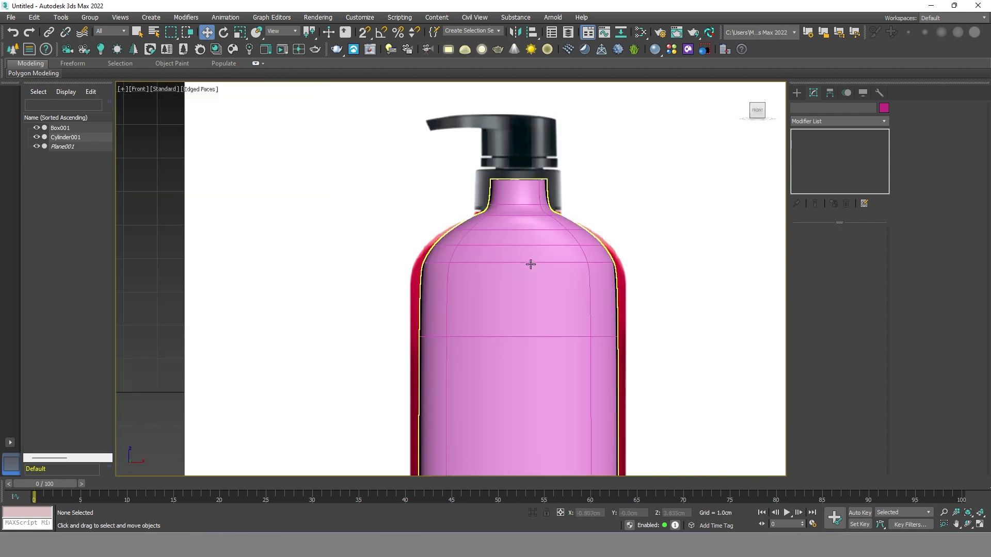
scroll(531, 264, down, 6)
click(66, 138)
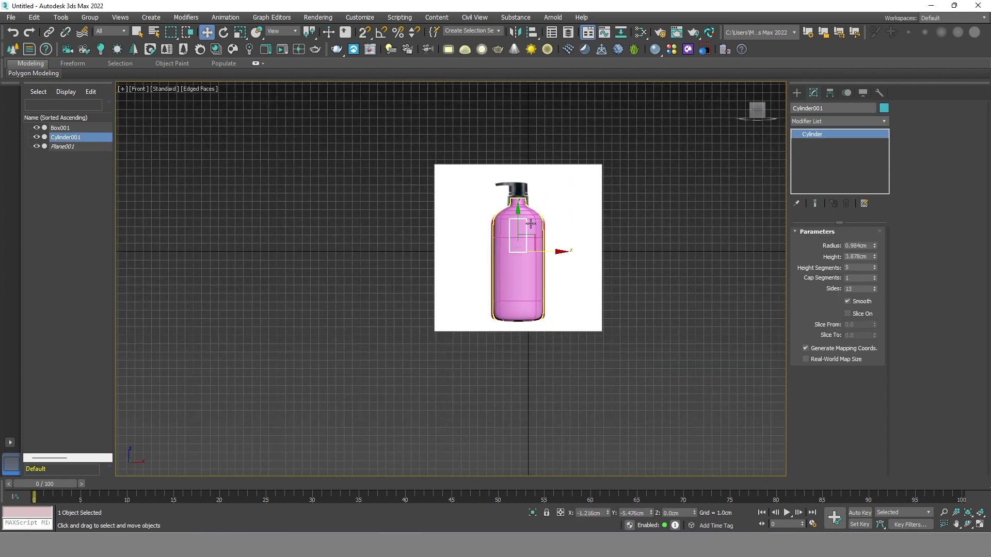
drag(520, 213, 520, 161)
Step: Fine-tune the cylinder's position on the neck toward the pump head
scroll(520, 161, up, 3)
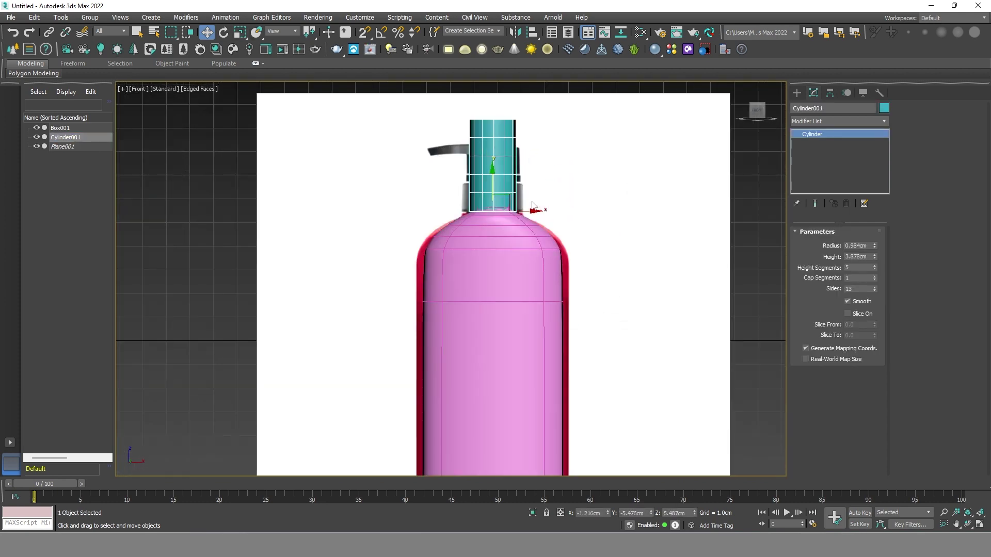
scroll(520, 202, up, 2)
alt+middle_drag(520, 202, 525, 214)
drag(472, 177, 472, 171)
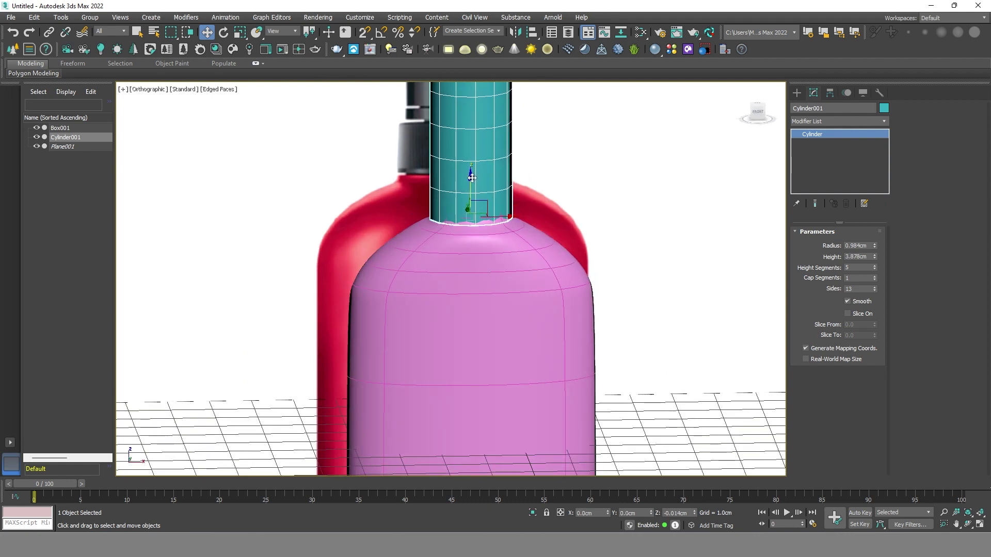
click(573, 321)
middle_drag(649, 271, 614, 277)
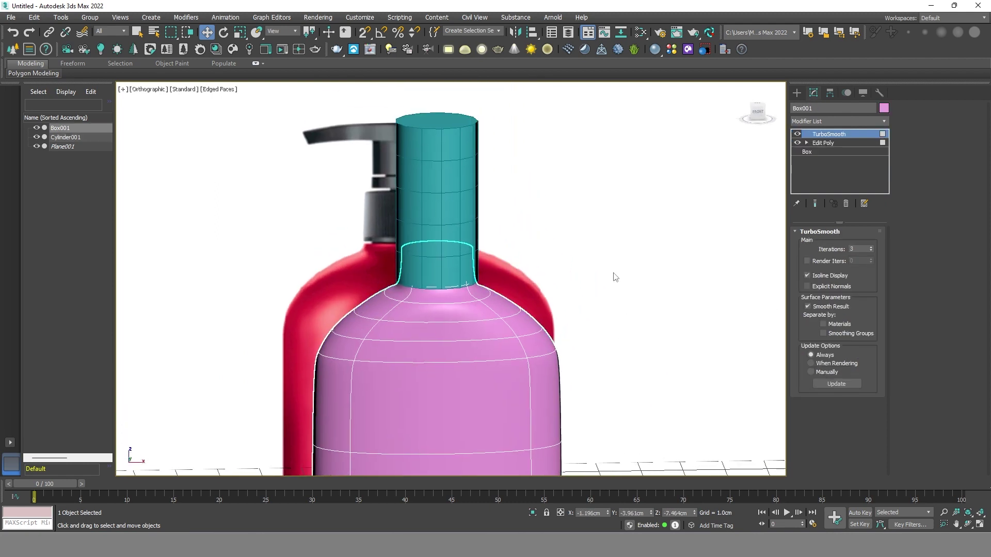
click(465, 157)
text(1)
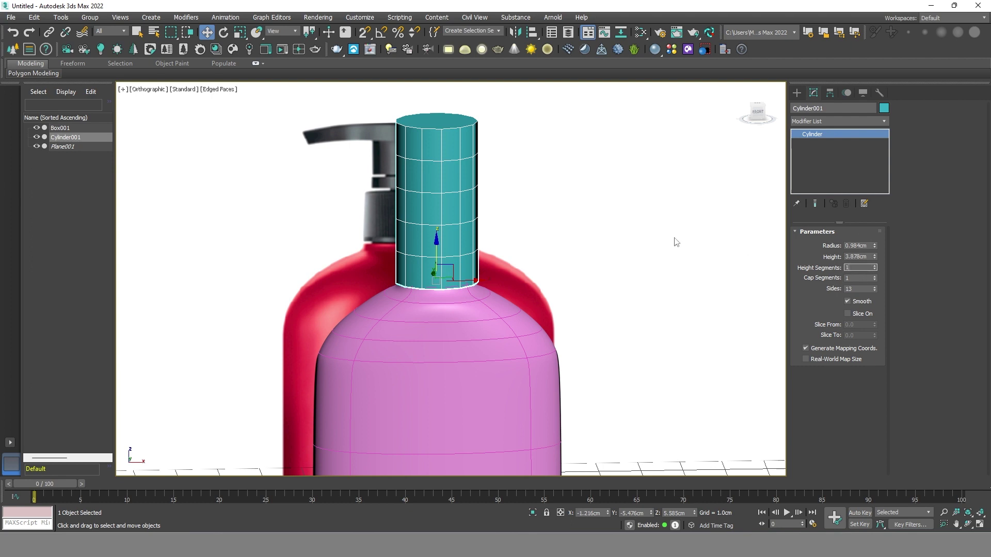
Step: Give the cylinder 1 height segment, shorten it to 1.047cm, and lower it onto the shoulder
key(Return)
drag(874, 257, 875, 292)
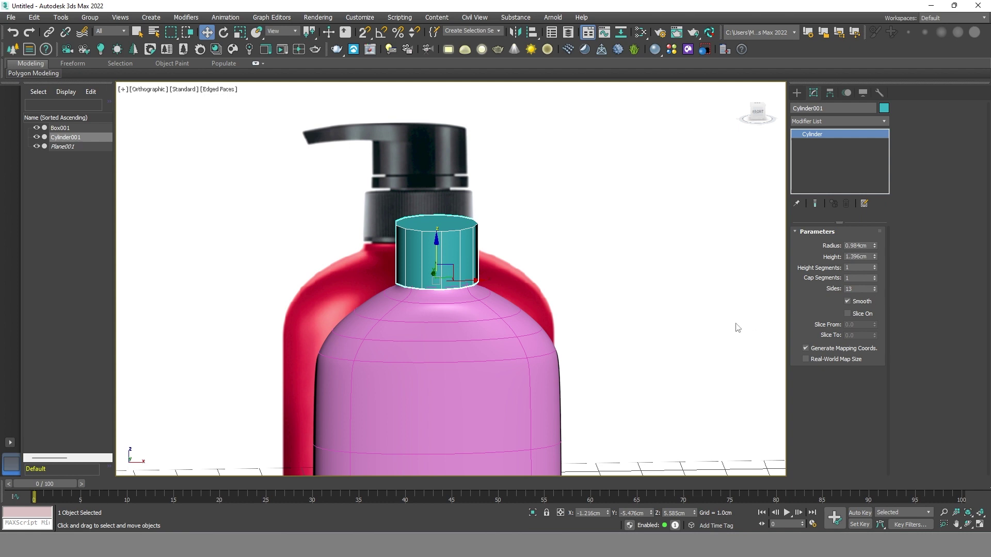
alt+middle_drag(738, 328, 730, 316)
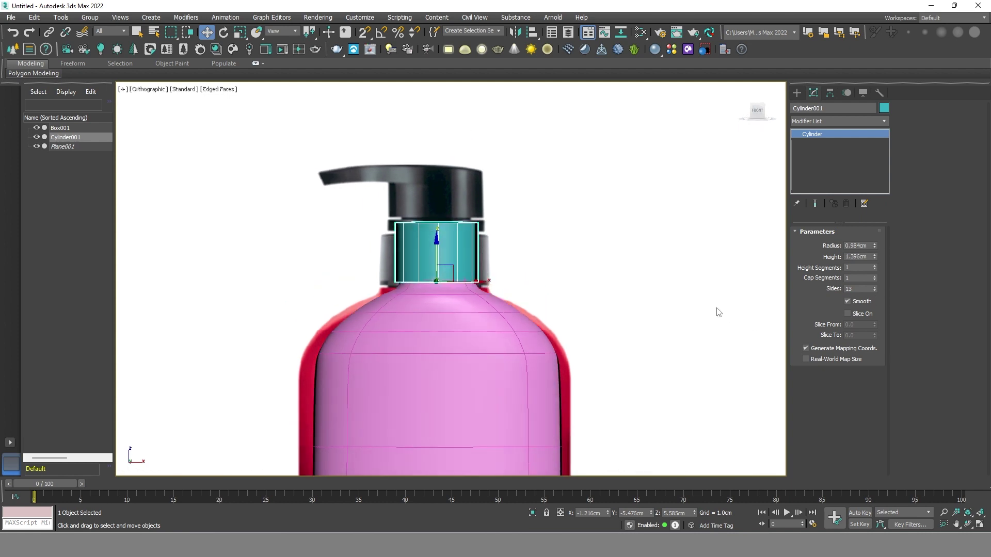
key(f)
drag(875, 258, 874, 270)
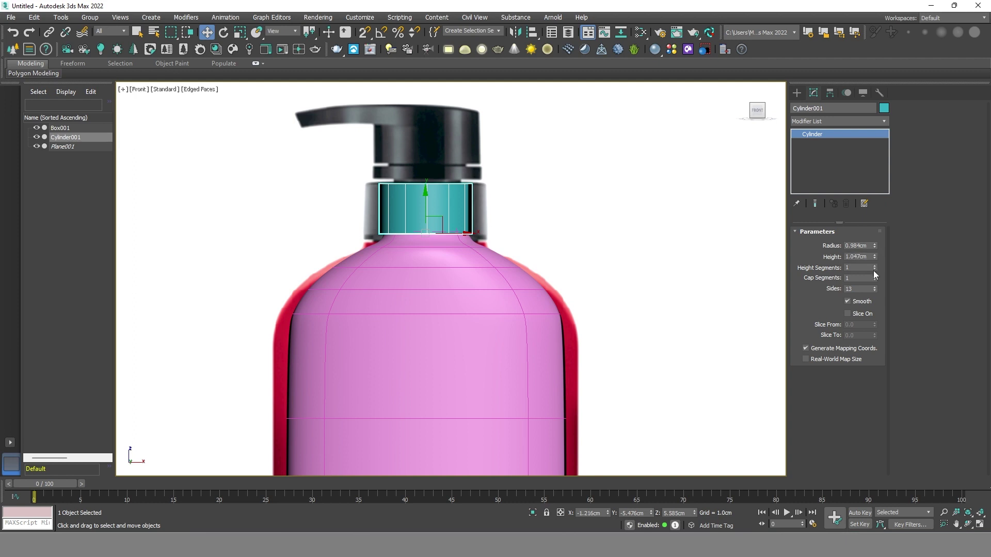
drag(426, 194, 427, 201)
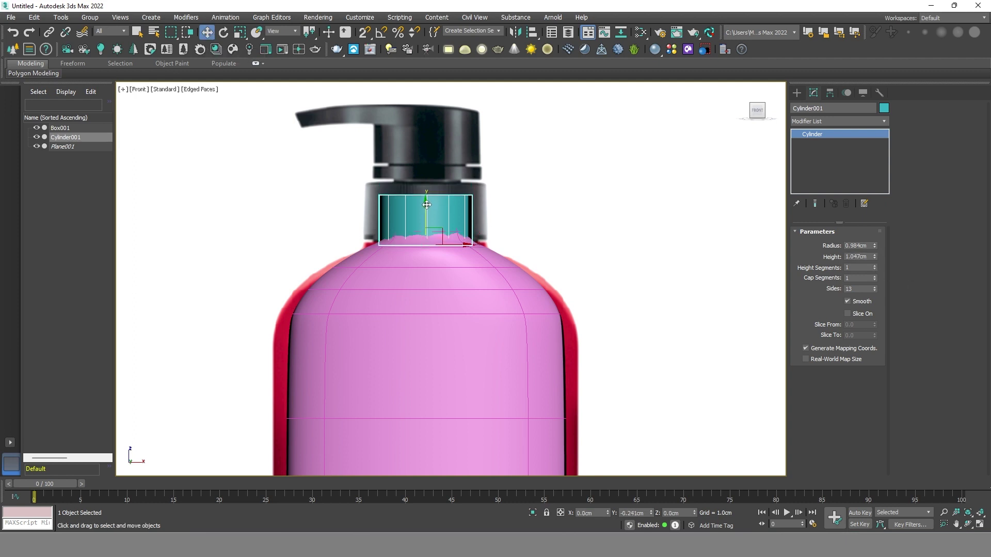
scroll(477, 218, up, 3)
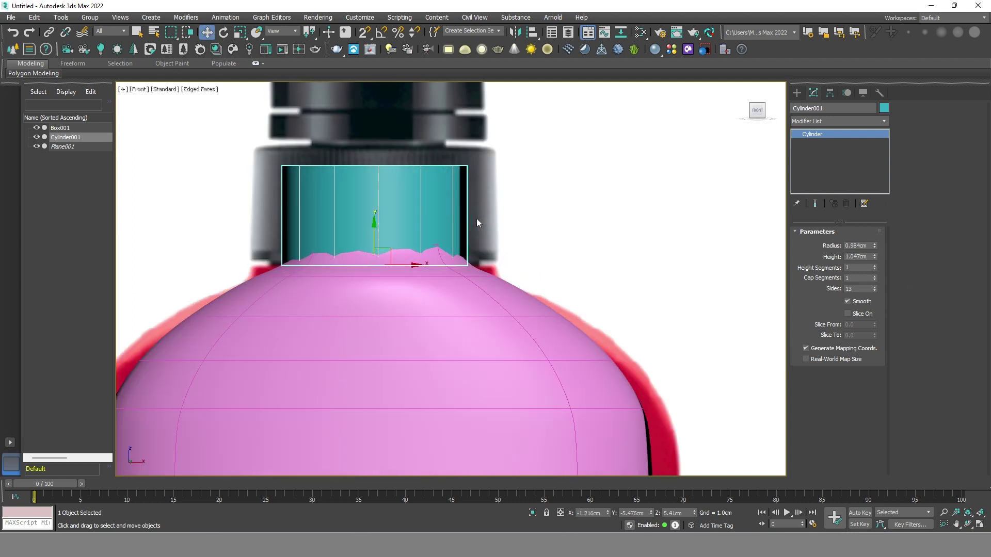
Step: Uniformly enlarge the cylinder to the cap's width and trim its height to about 0.94cm
key(r)
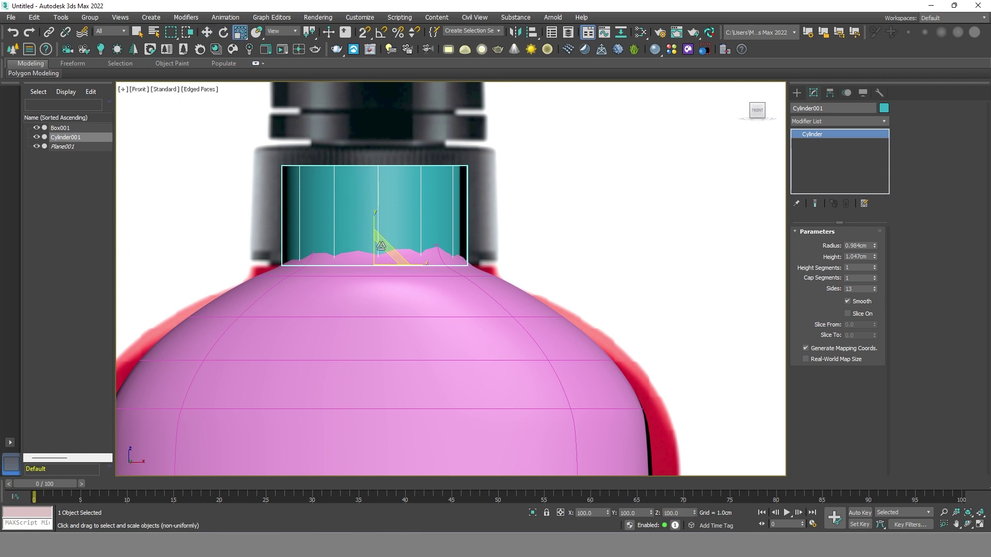
drag(381, 246, 390, 230)
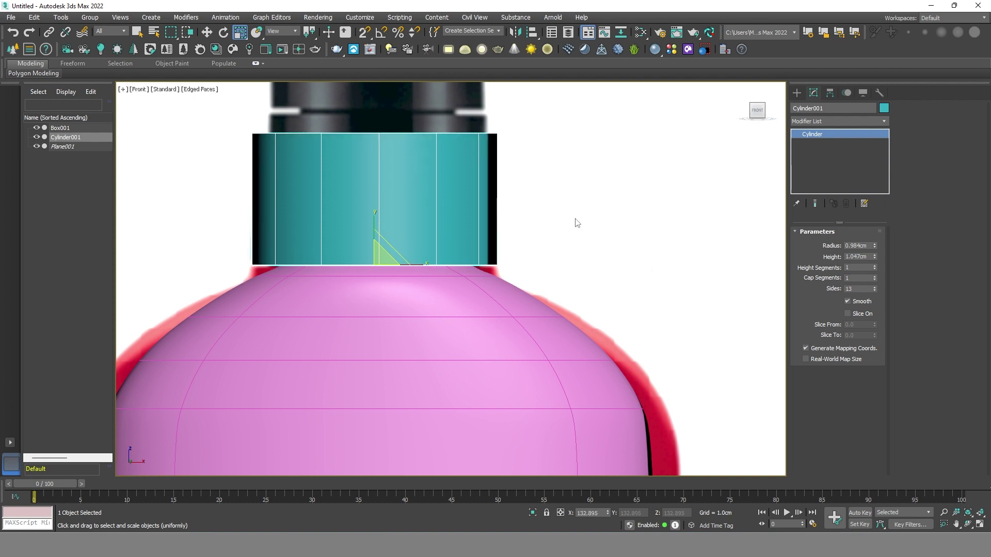
drag(875, 259, 875, 260)
scroll(554, 228, down, 2)
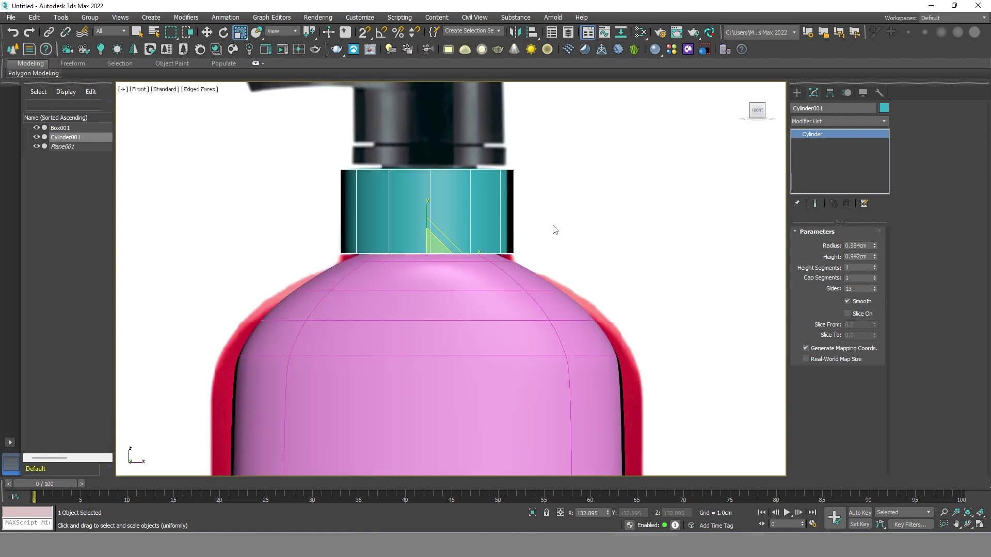
Step: Add an Edit Poly modifier and inset the cylinder's top face into a ring
click(836, 121)
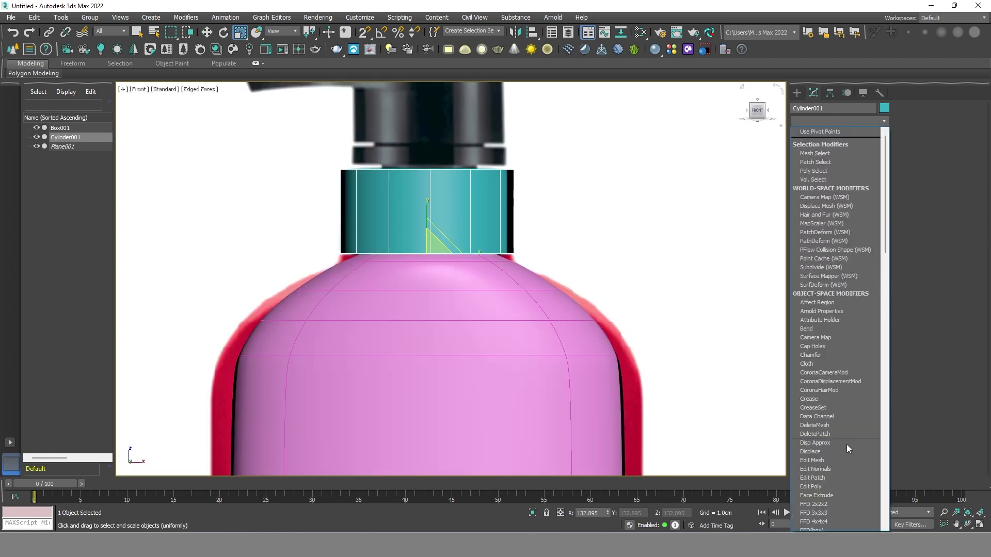
click(830, 478)
key(4)
alt+middle_drag(532, 274, 557, 278)
click(495, 179)
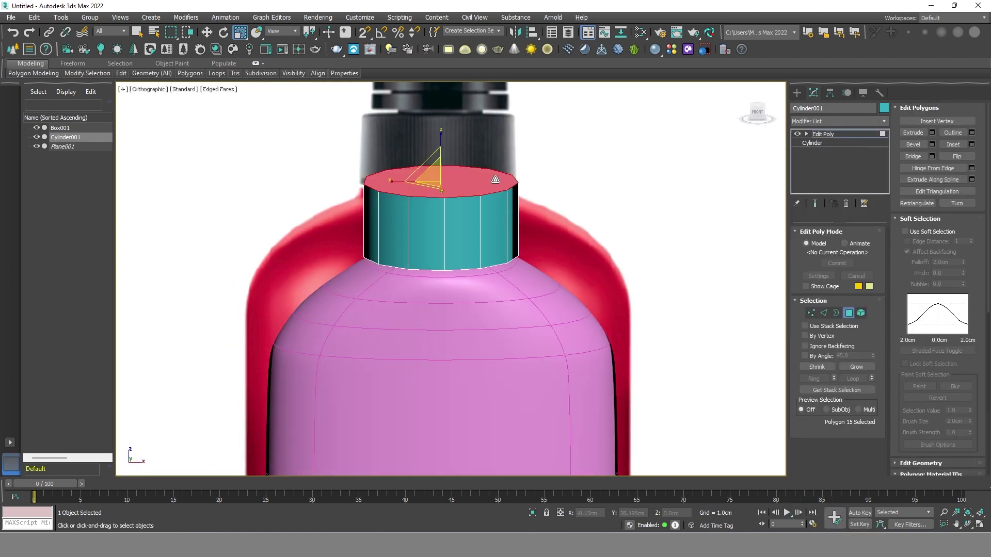
middle_drag(569, 168, 561, 198)
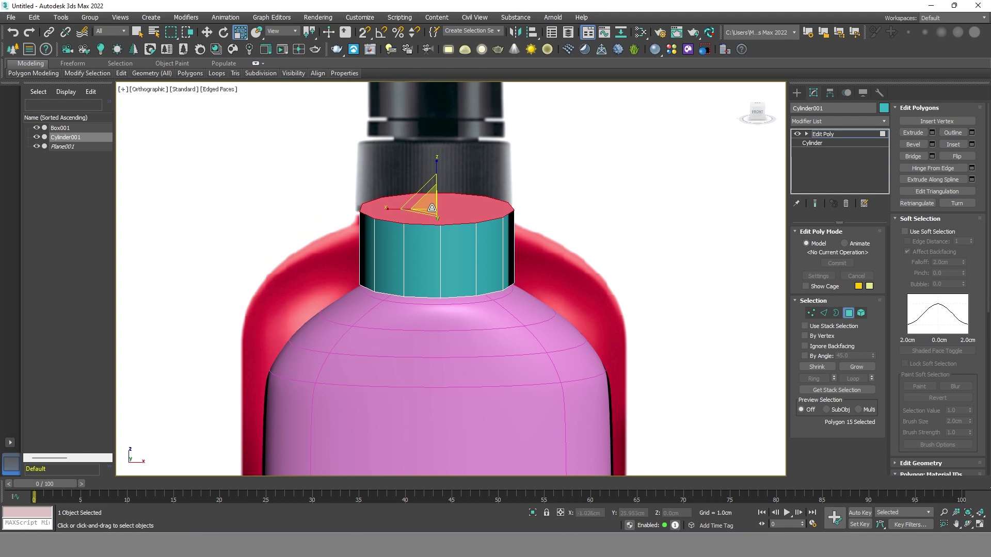
drag(431, 208, 449, 202)
middle_drag(621, 230, 607, 317)
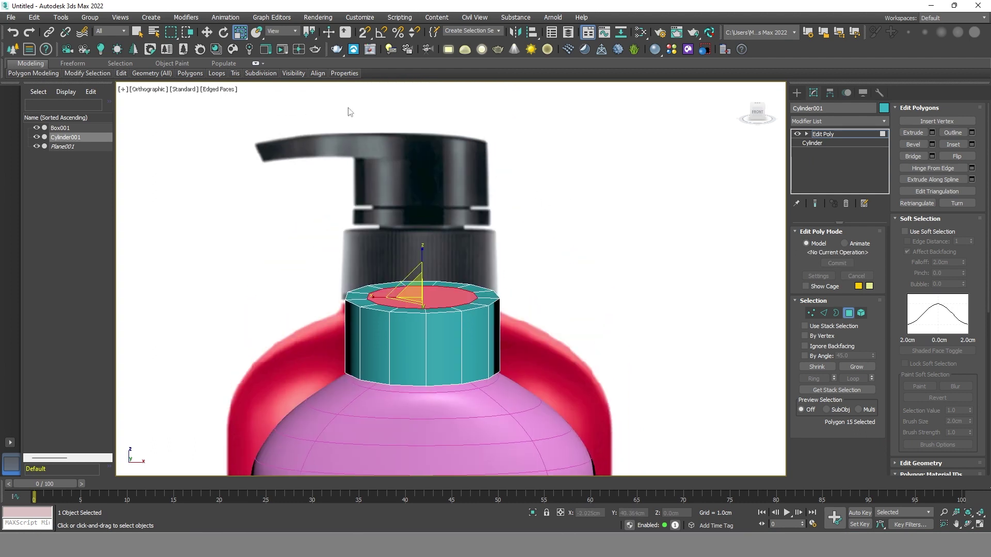
Step: Raise the inner top face, enlarge it, and raise it again
click(207, 32)
drag(423, 258, 422, 242)
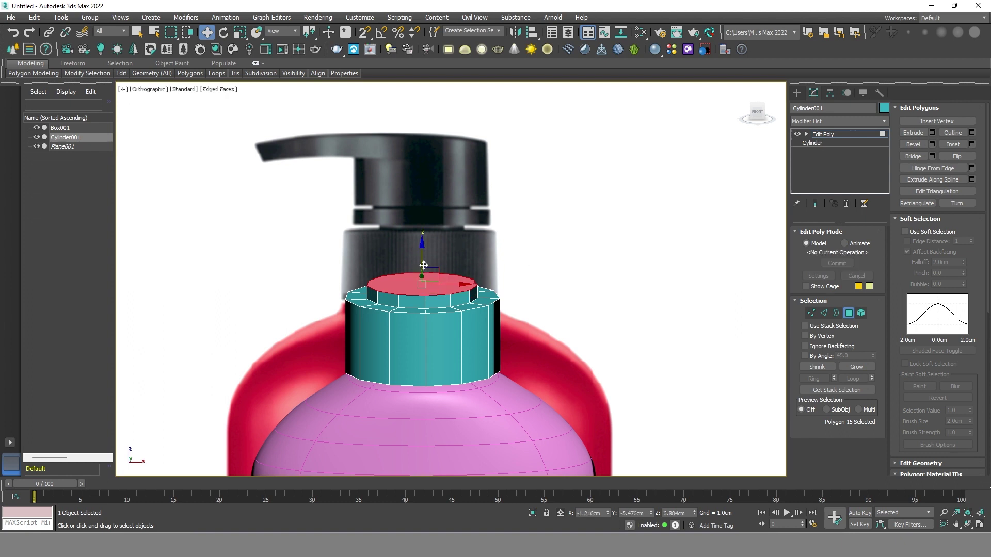
key(r)
drag(429, 259, 451, 258)
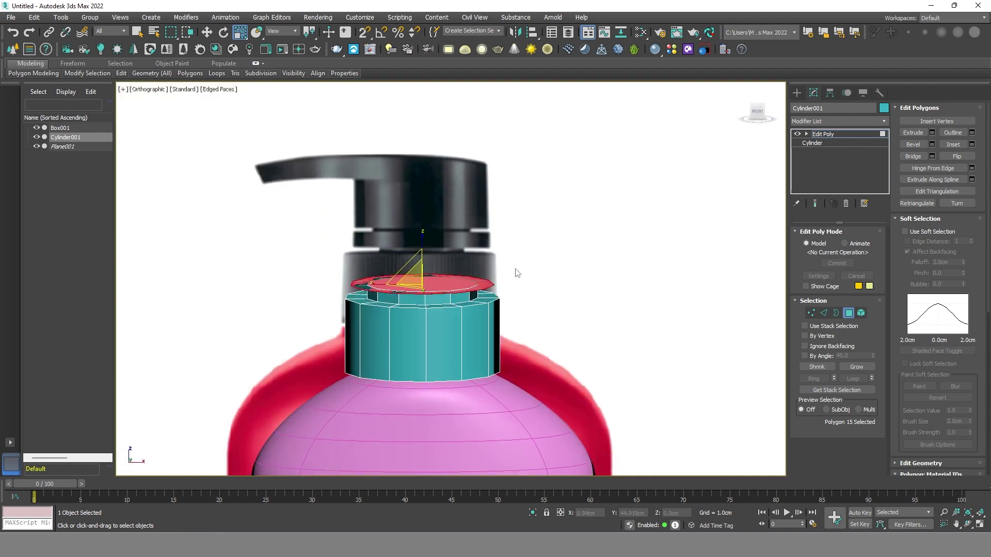
click(207, 32)
drag(423, 243, 422, 229)
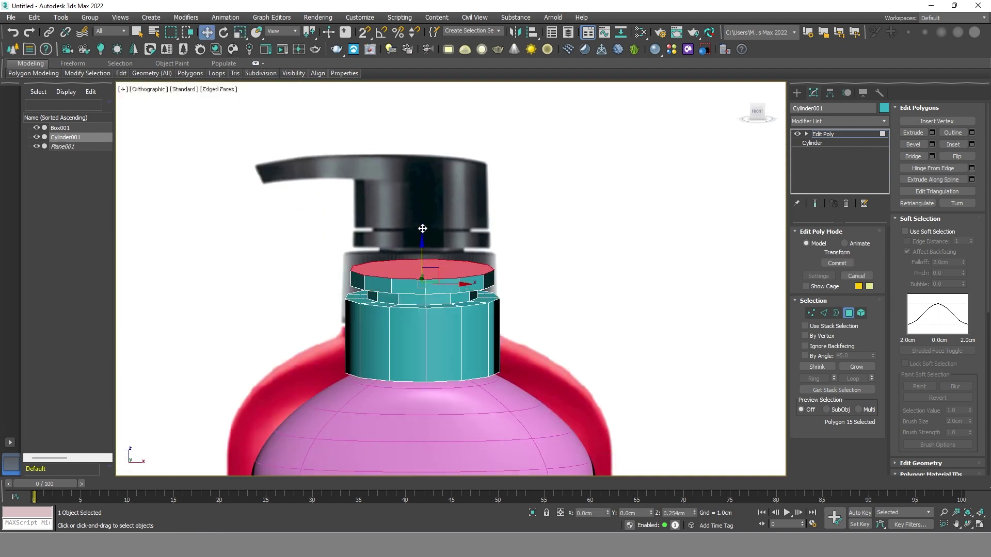
Step: Shrink, raise, and scale the top face to about 84% for another tier
scroll(438, 309, up, 3)
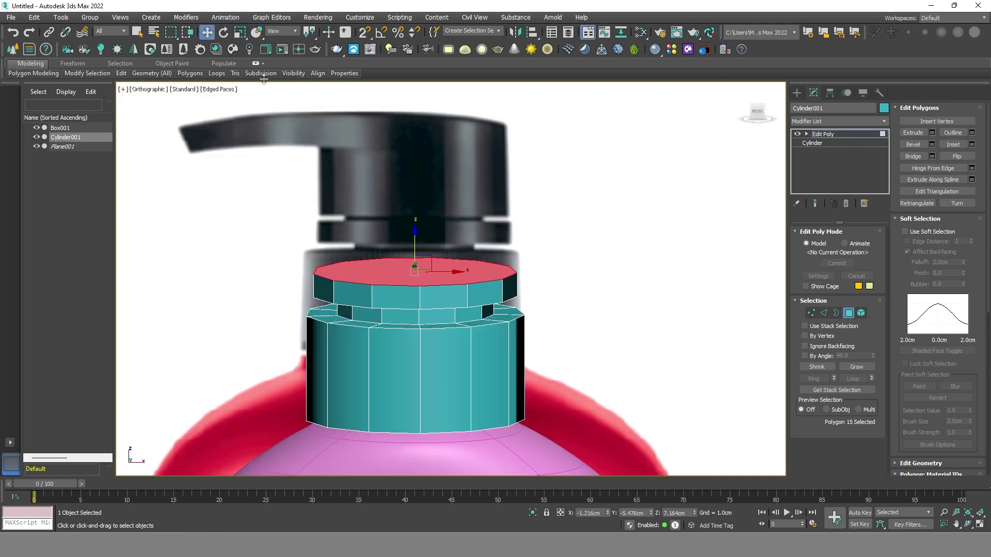
click(240, 32)
drag(413, 273, 423, 282)
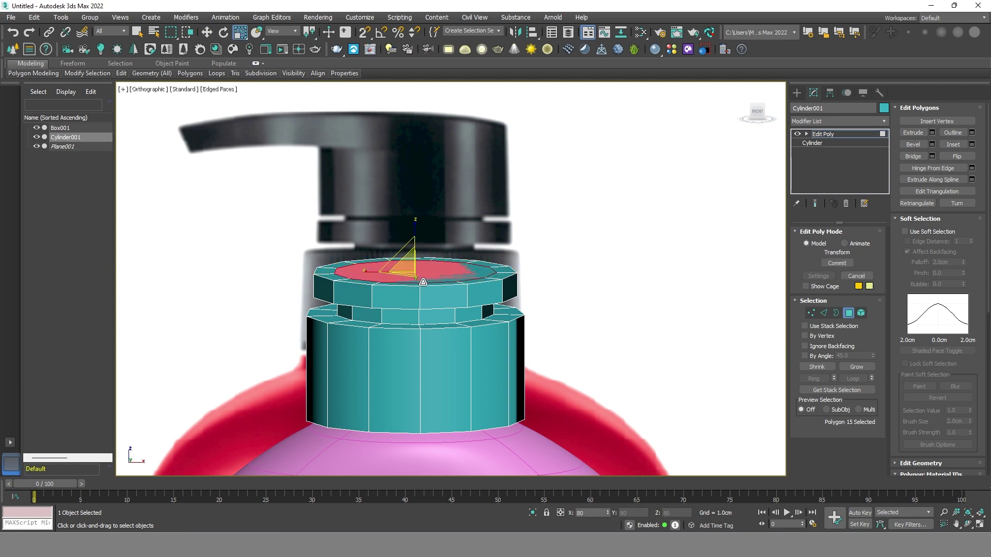
click(207, 32)
drag(414, 235, 415, 225)
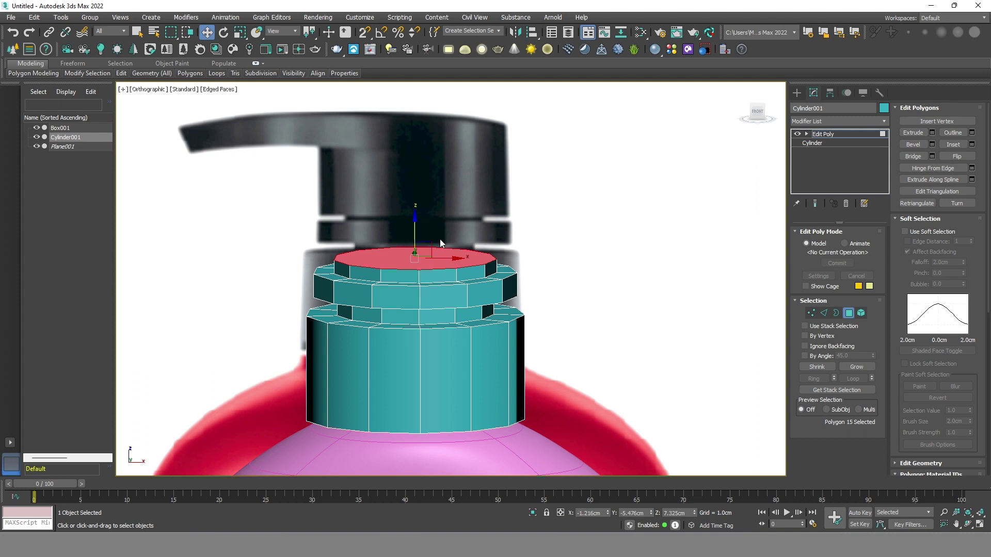
key(r)
mouse_move(410, 252)
mouse_down()
mouse_move(431, 262)
mouse_move(452, 239)
mouse_move(410, 151)
mouse_up()
Step: In Front view, nudge the top face slightly upward
click(211, 36)
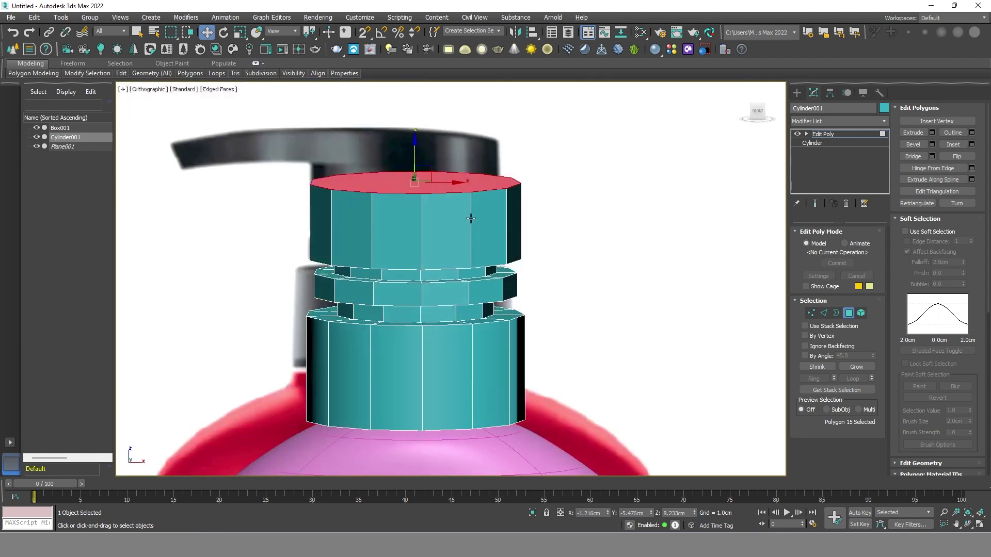
scroll(514, 228, up, 2)
alt+middle_drag(514, 227, 514, 224)
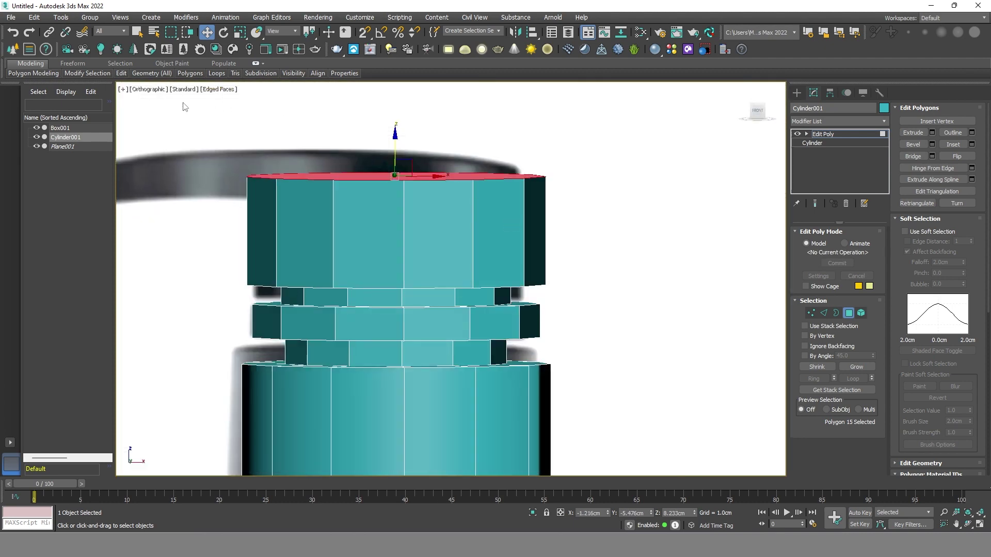
key(f)
scroll(400, 108, up, 3)
drag(403, 111, 402, 111)
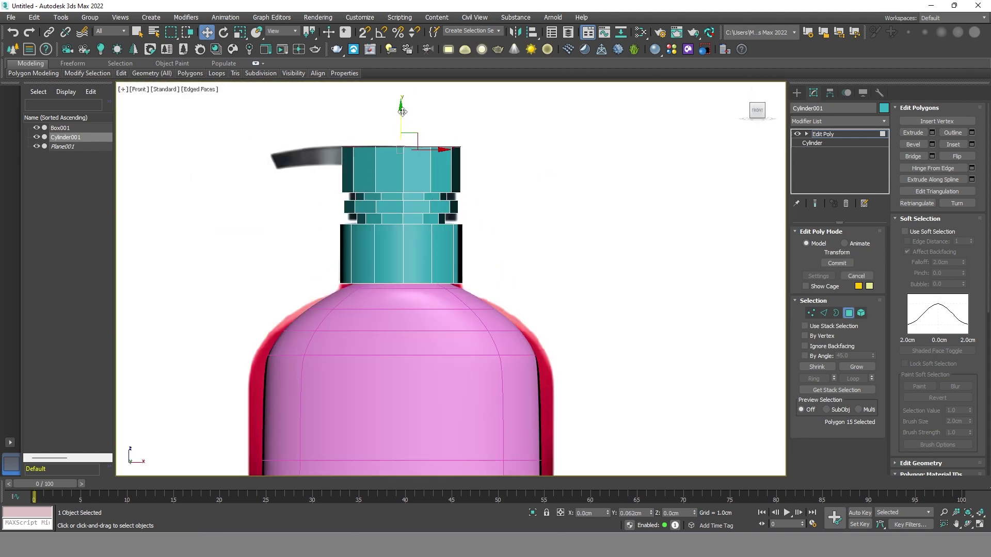
scroll(440, 135, up, 4)
scroll(513, 197, down, 1)
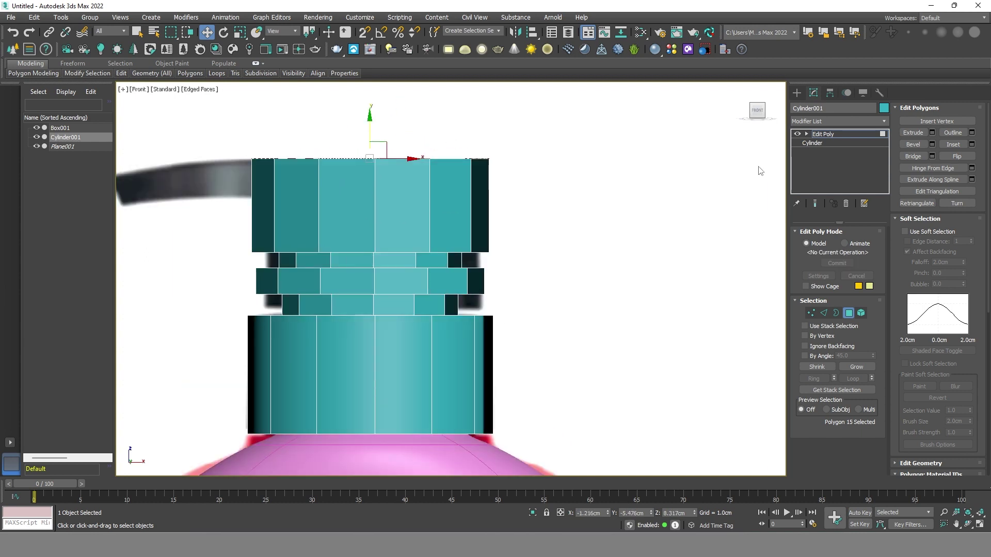
Step: In Vertex mode, lower the first set of top vertices on the cap's upper block
click(812, 313)
scroll(464, 152, up, 2)
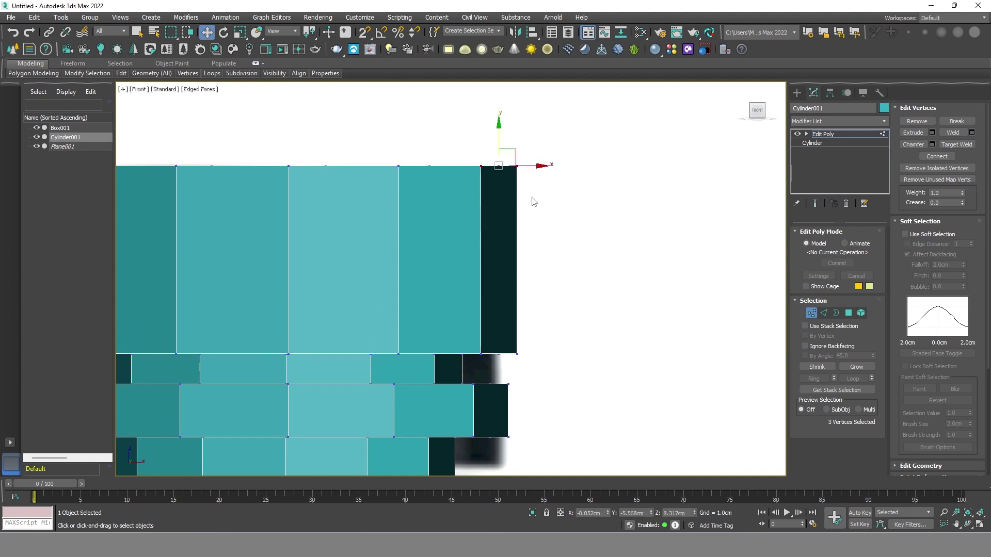
drag(547, 162, 547, 185)
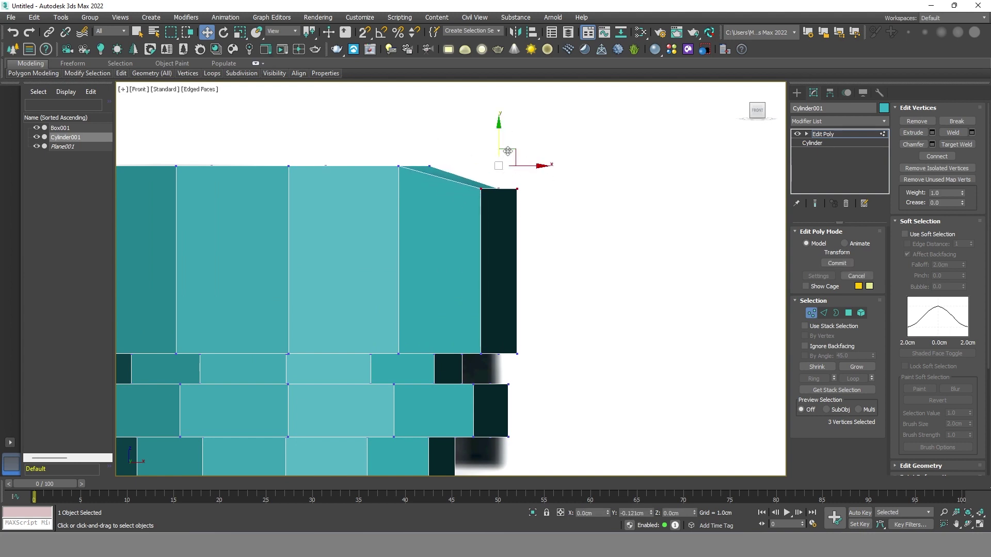
drag(375, 144, 436, 196)
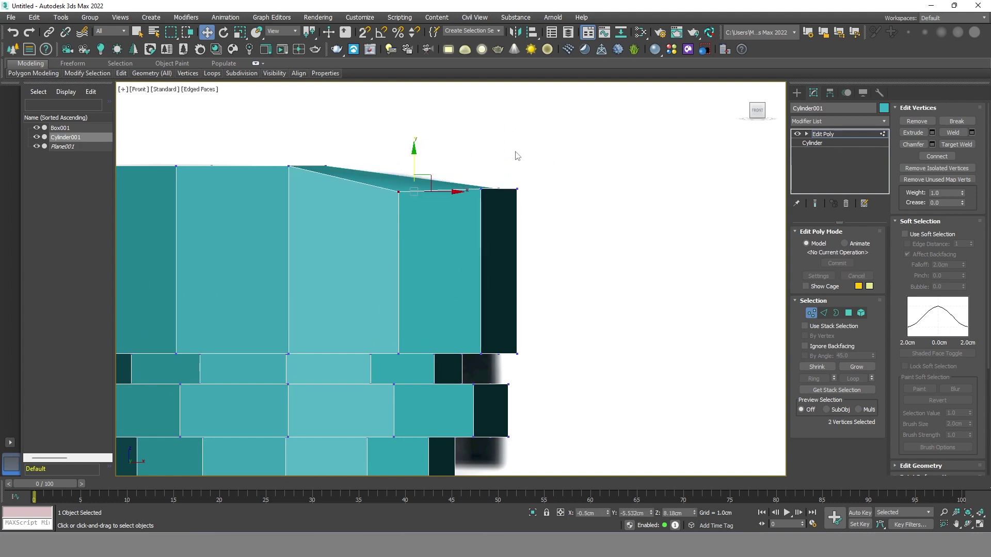
click(534, 156)
Step: Lower the next pairs of top vertices and the right corner vertex to continue the slope
drag(509, 243, 509, 243)
drag(415, 150, 423, 137)
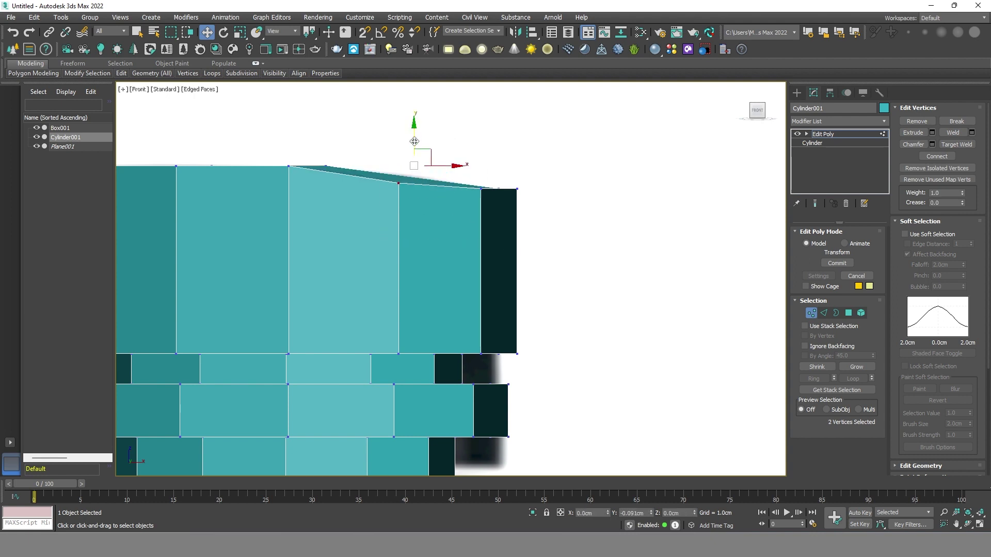
drag(270, 146, 325, 203)
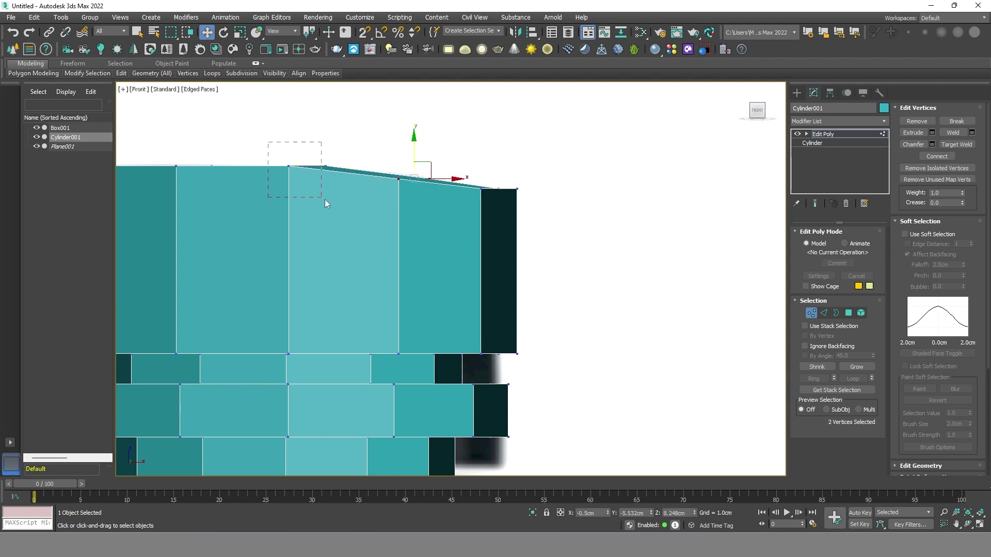
mouse_move(308, 130)
mouse_down()
mouse_move(318, 141)
mouse_move(319, 129)
mouse_up()
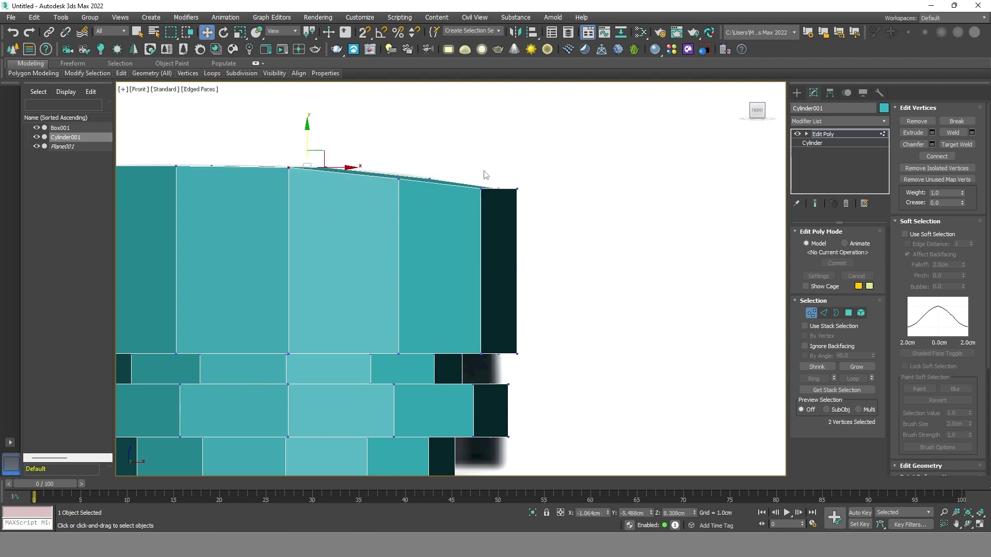
click(517, 189)
mouse_move(519, 152)
mouse_down()
mouse_move(520, 165)
mouse_move(520, 155)
mouse_up()
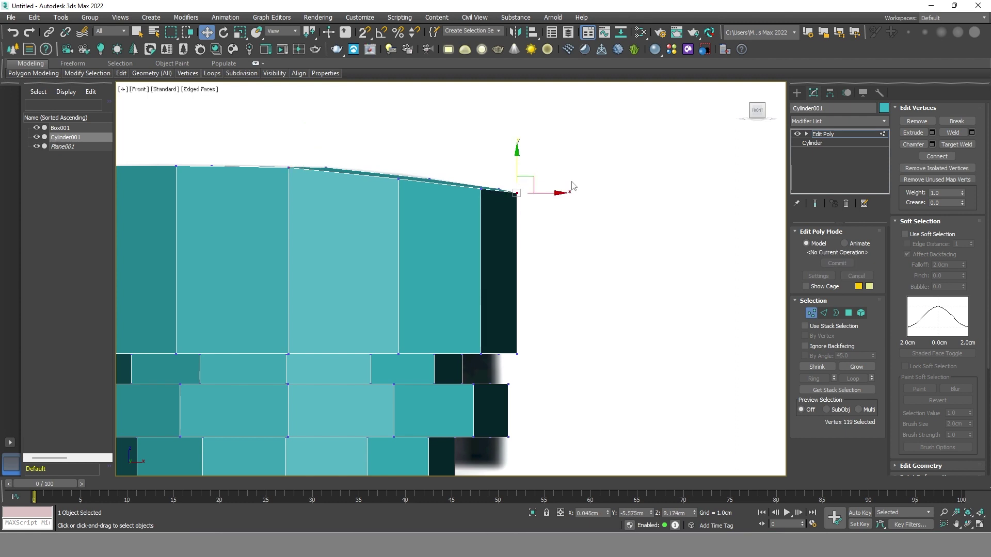
click(603, 199)
Step: Nudge the remaining top-edge vertices down to smooth the slope, then check the right corner
scroll(587, 261, down, 3)
scroll(388, 209, up, 1)
scroll(389, 208, up, 4)
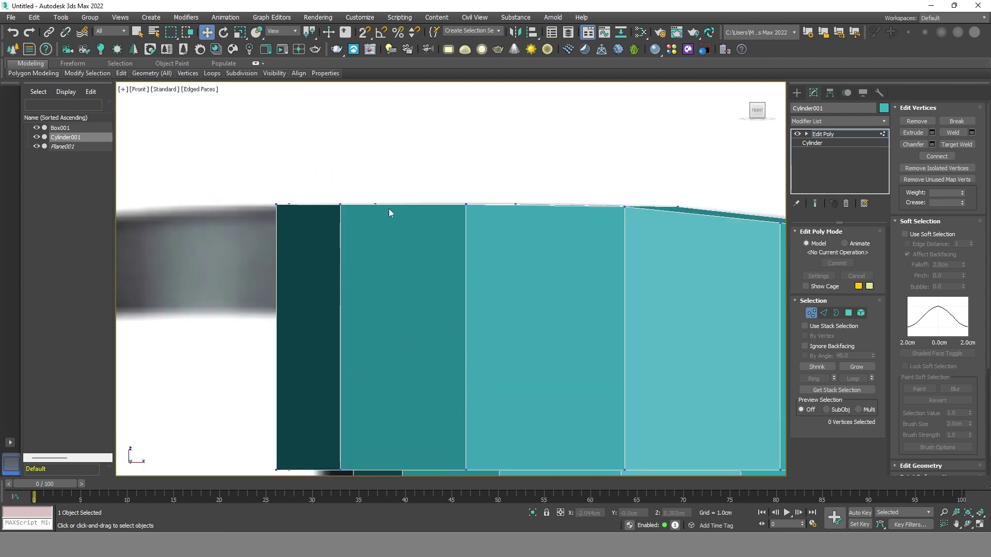
scroll(389, 208, down, 3)
scroll(609, 213, up, 3)
mouse_move(601, 195)
mouse_down()
mouse_move(609, 213)
mouse_move(594, 186)
mouse_up()
scroll(608, 213, up, 1)
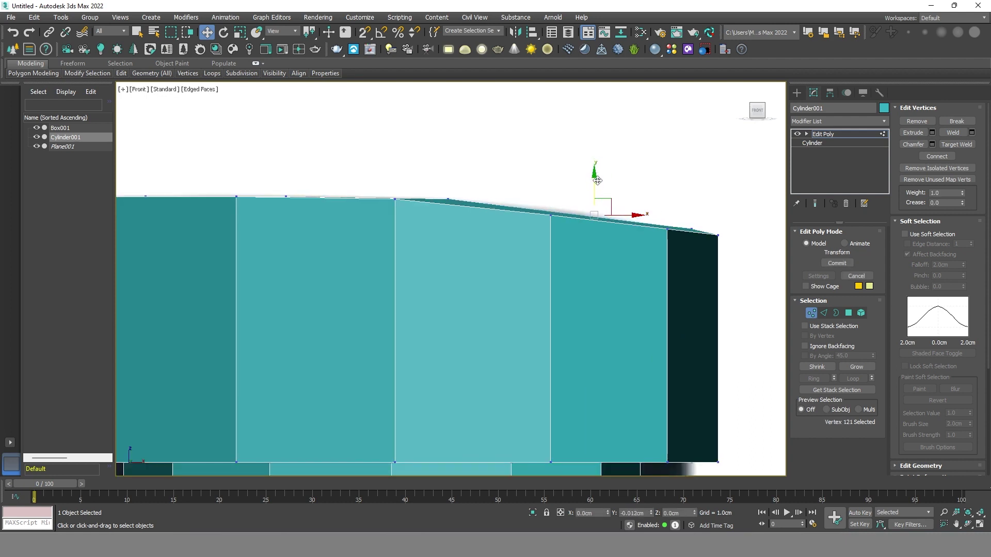
click(637, 181)
click(447, 199)
drag(449, 164, 455, 173)
drag(600, 223, 599, 222)
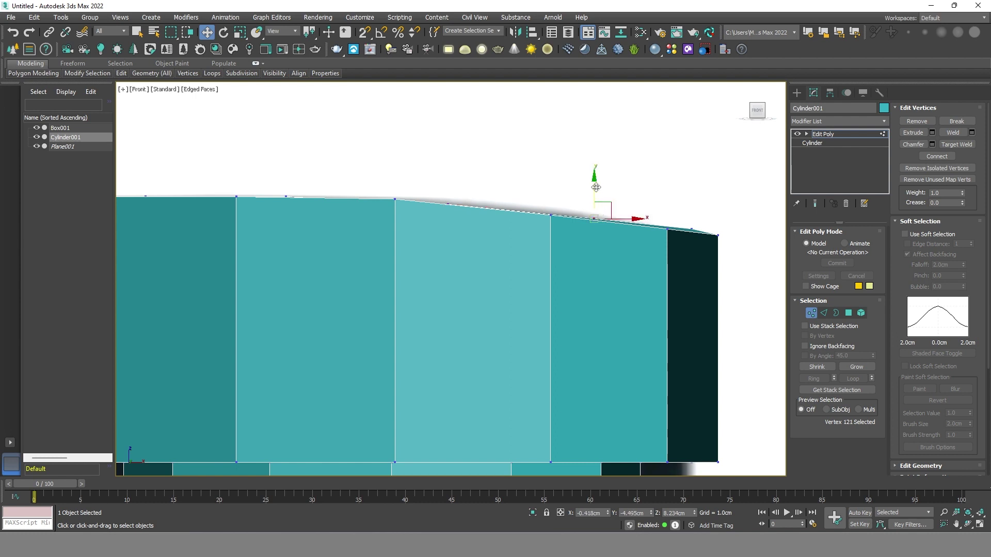
drag(659, 206, 699, 229)
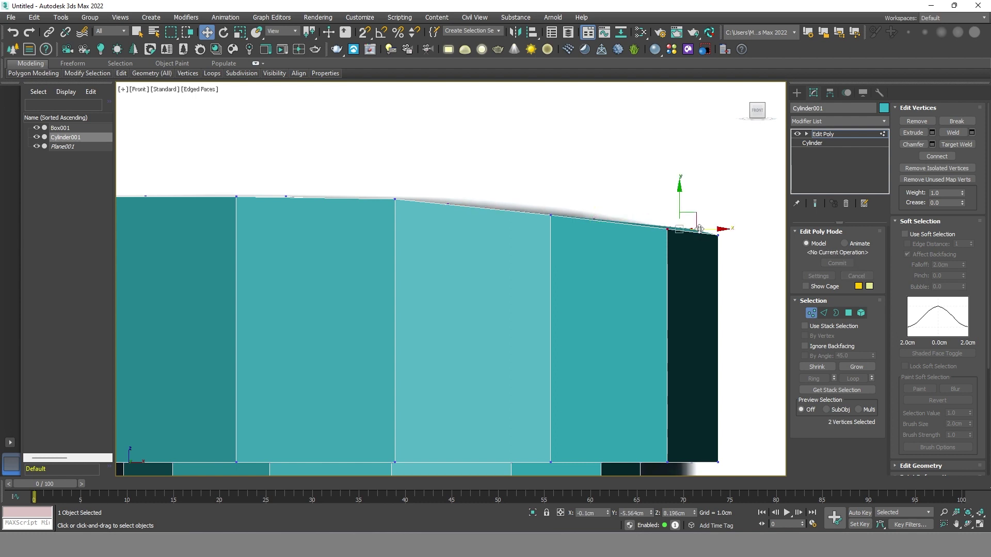
click(709, 195)
click(687, 230)
click(700, 202)
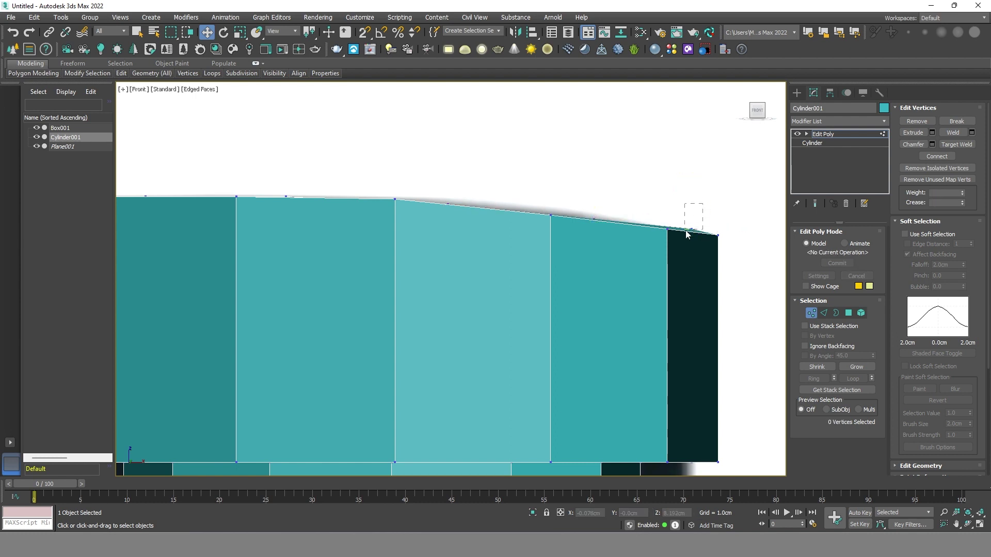
drag(686, 233, 689, 230)
scroll(537, 178, down, 5)
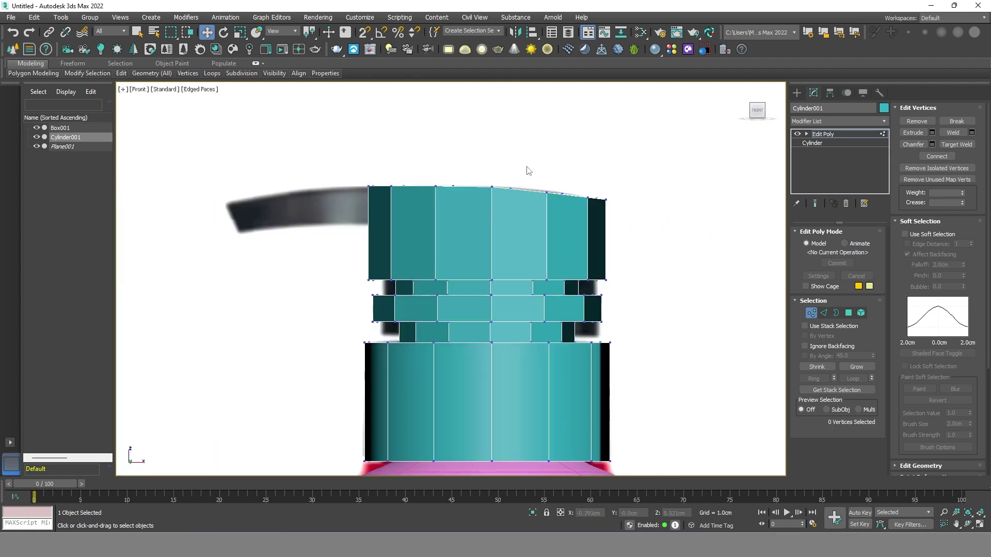
Step: Connect the upper block's vertical edge ring with two loops at Pinch 80, then one middle loop
click(824, 313)
click(547, 227)
shift+click(589, 224)
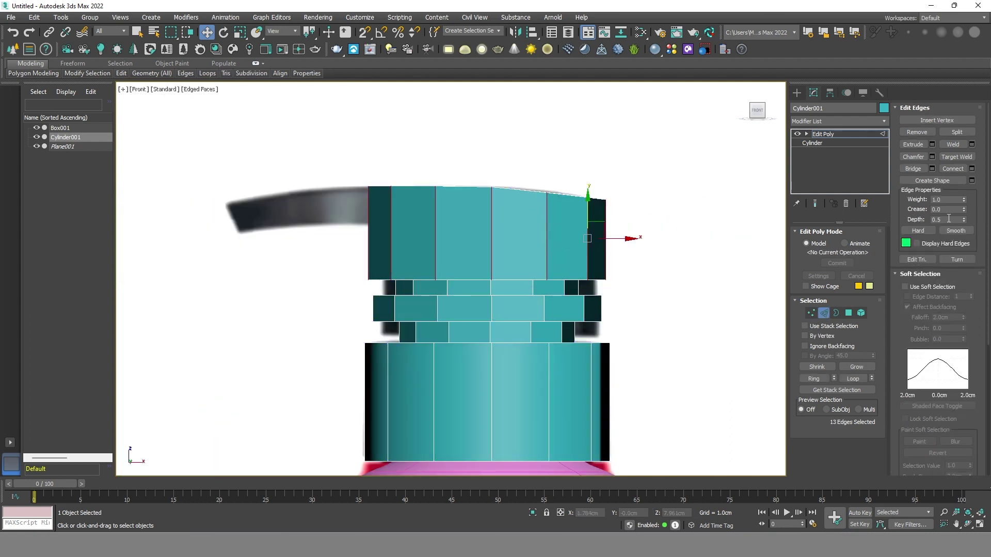
click(972, 169)
click(457, 283)
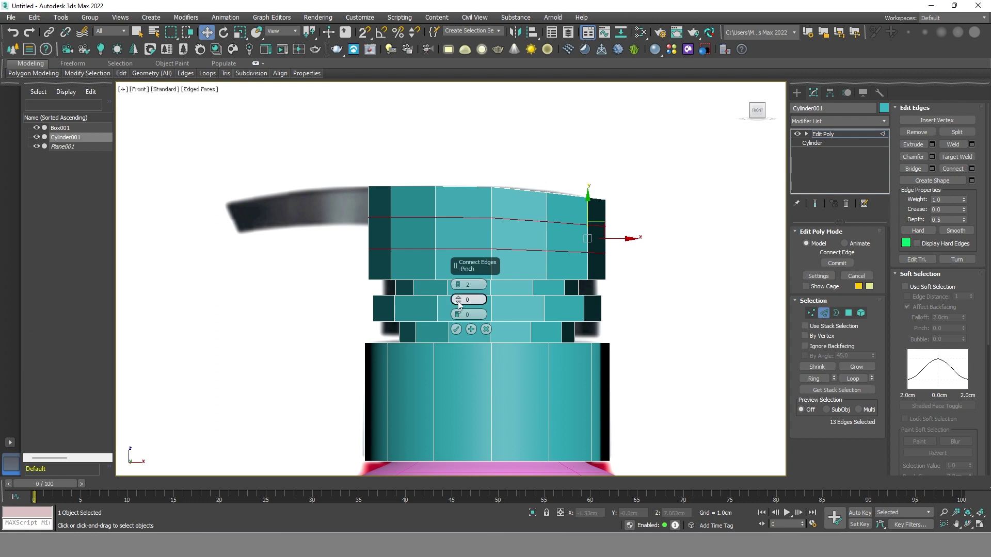
drag(458, 301, 476, 133)
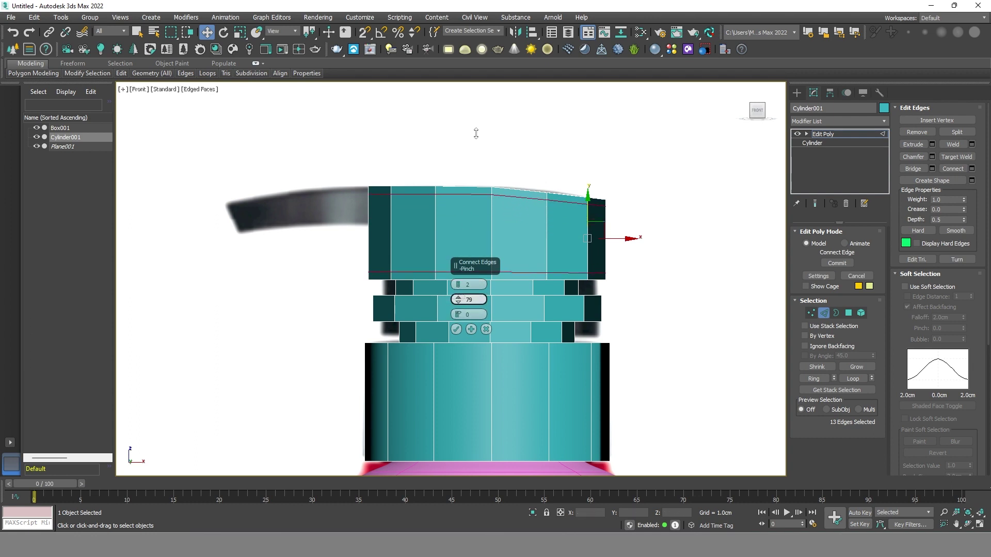
click(456, 329)
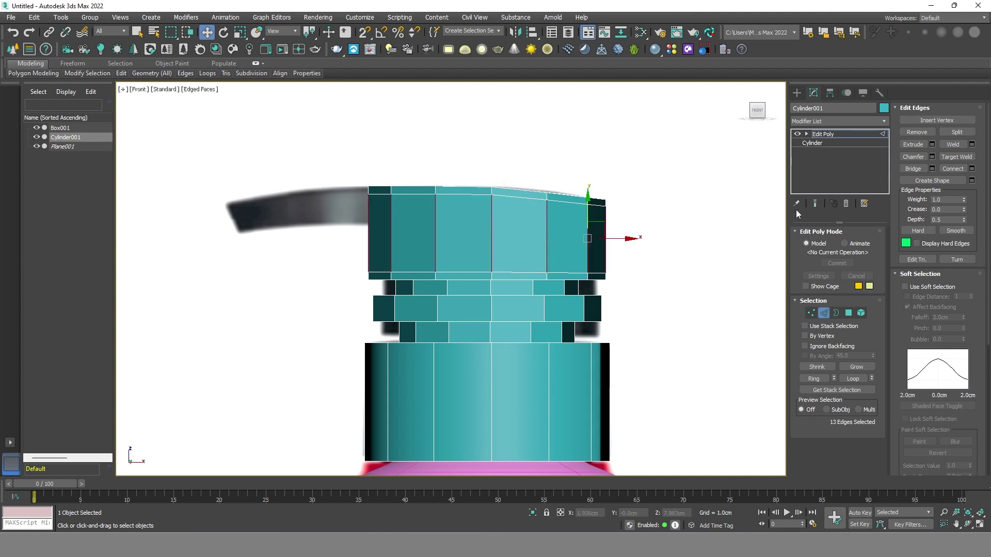
click(972, 169)
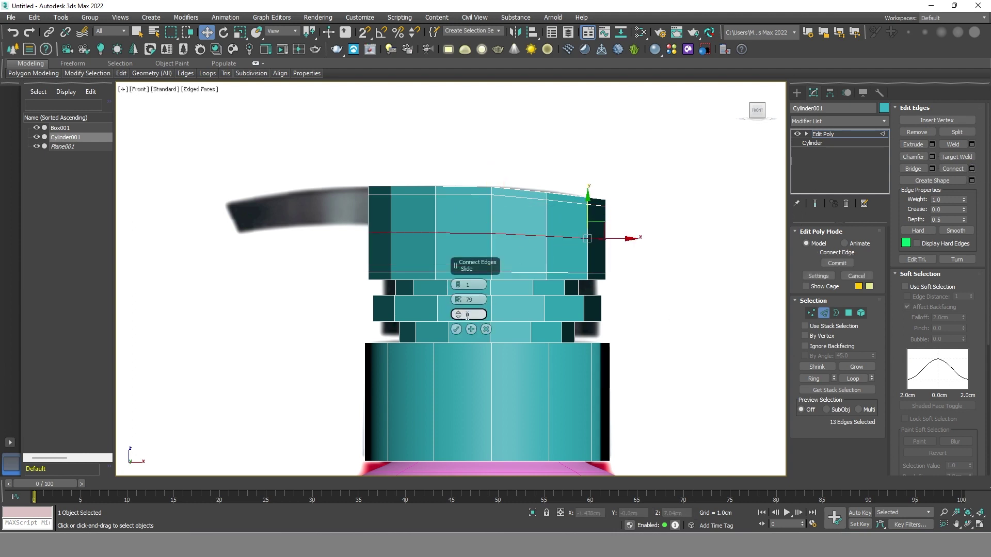
click(456, 329)
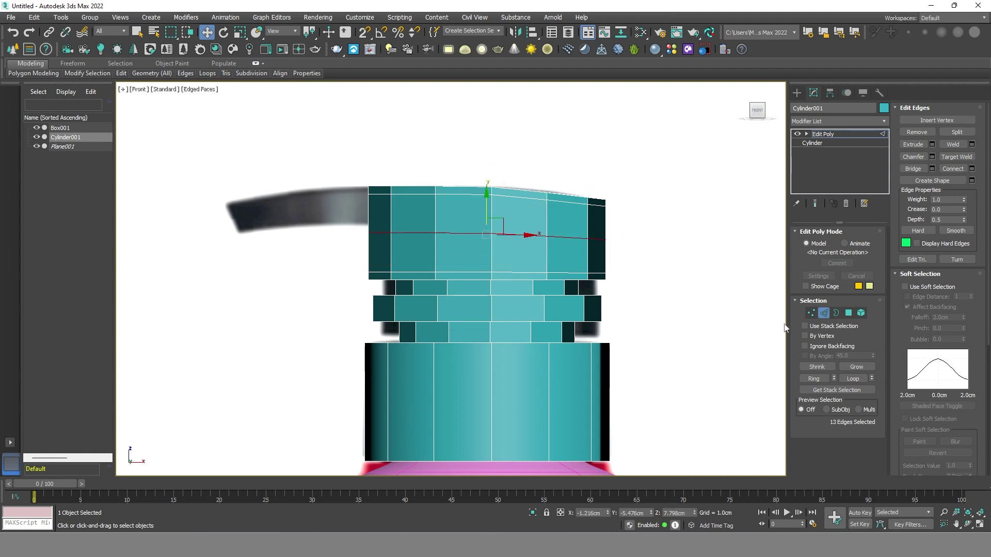
Step: Delete two top-left faces of the cap to open a hole, then undo back to the closed cap
click(849, 313)
click(377, 212)
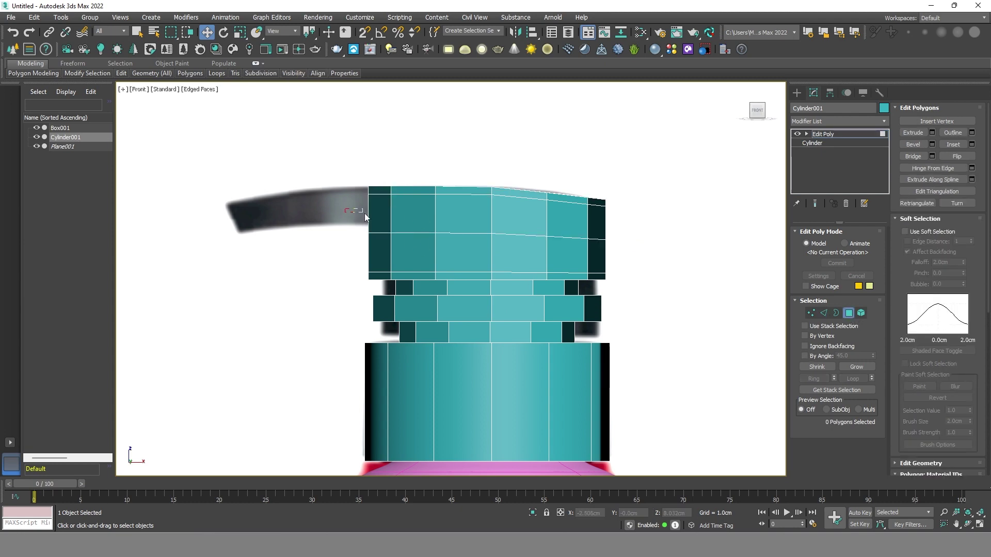
alt+middle_drag(385, 215, 379, 219)
click(379, 219)
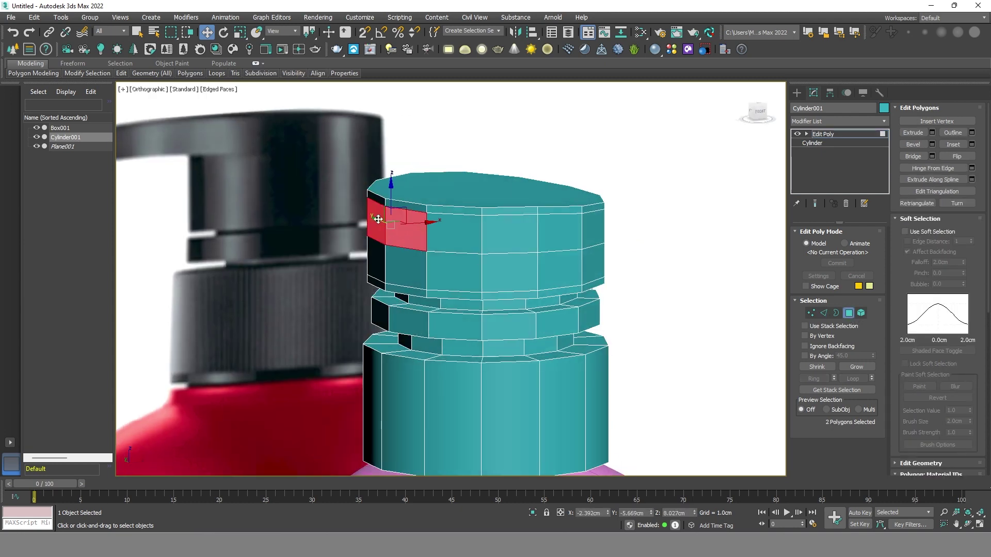
key(Delete)
alt+middle_drag(486, 260, 469, 253)
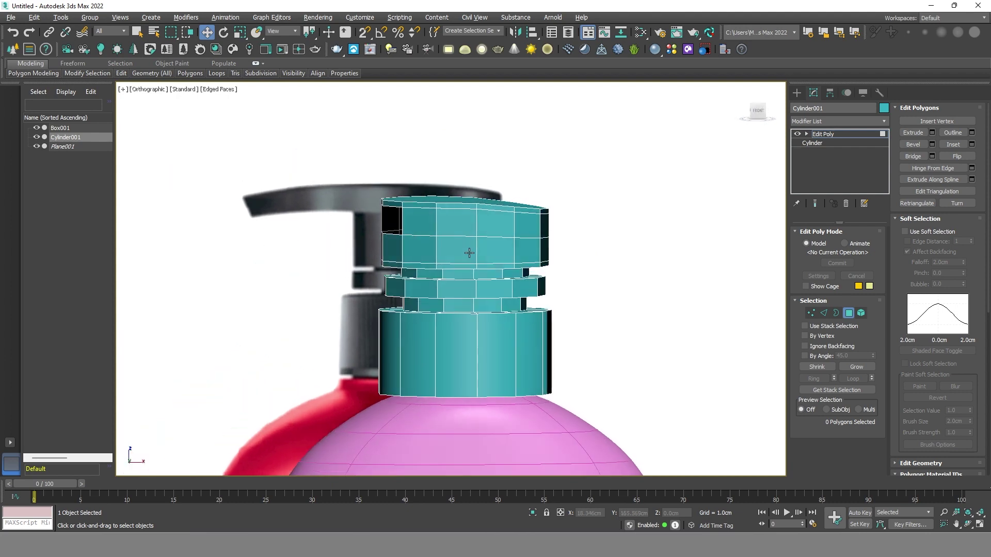
key(f)
scroll(412, 140, up, 8)
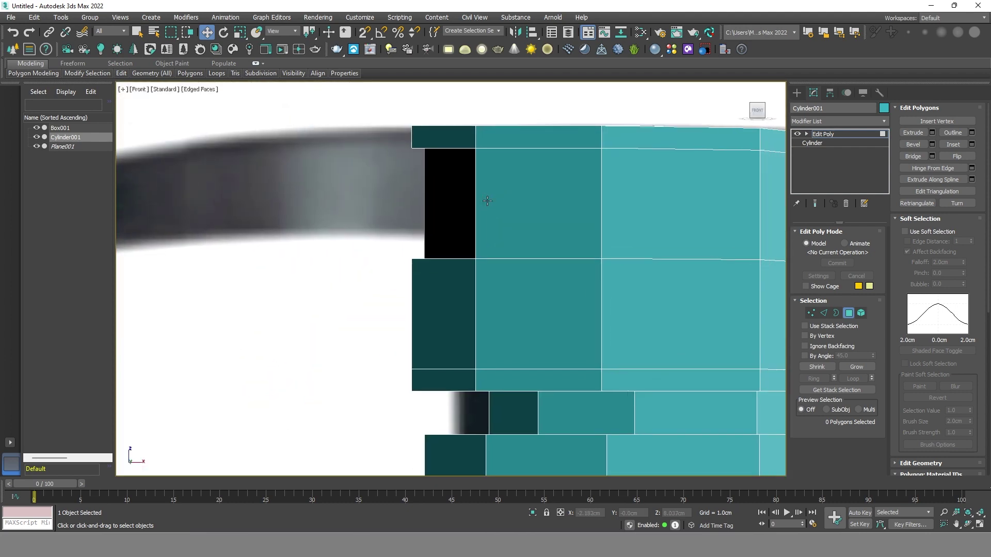
click(836, 313)
click(475, 168)
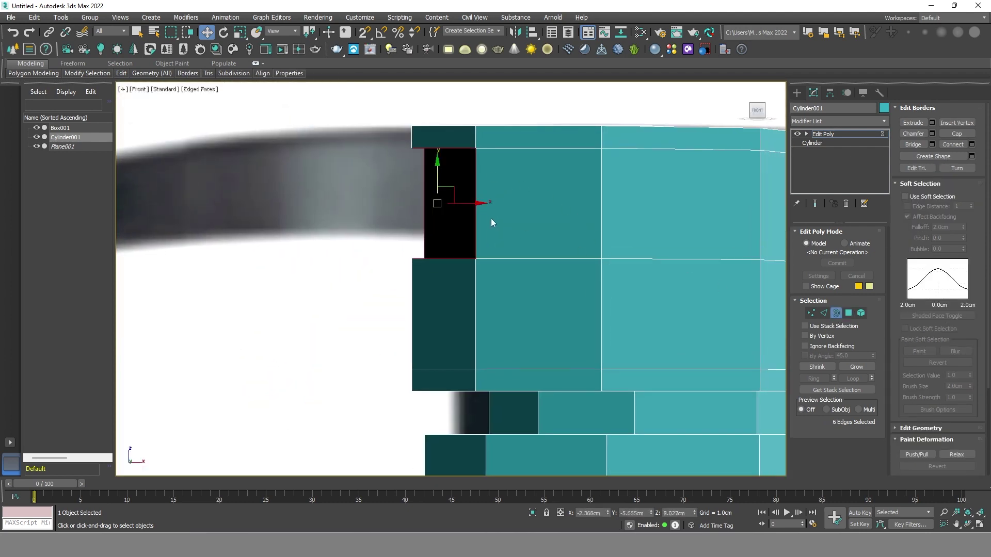
scroll(524, 228, down, 2)
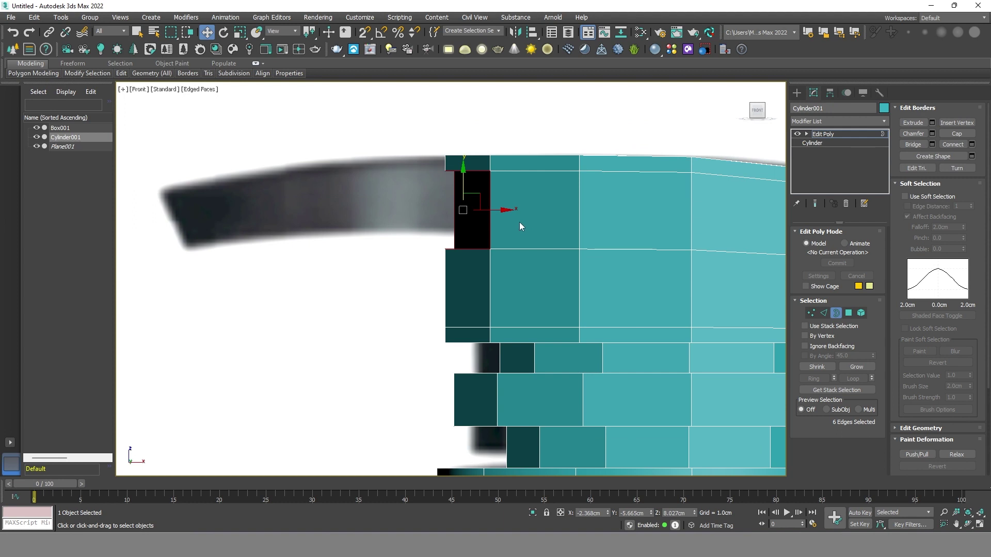
key(ctrl+z)
Step: Raise the horizontal edge loop slightly and delete the two top-left faces again
drag(680, 218, 680, 201)
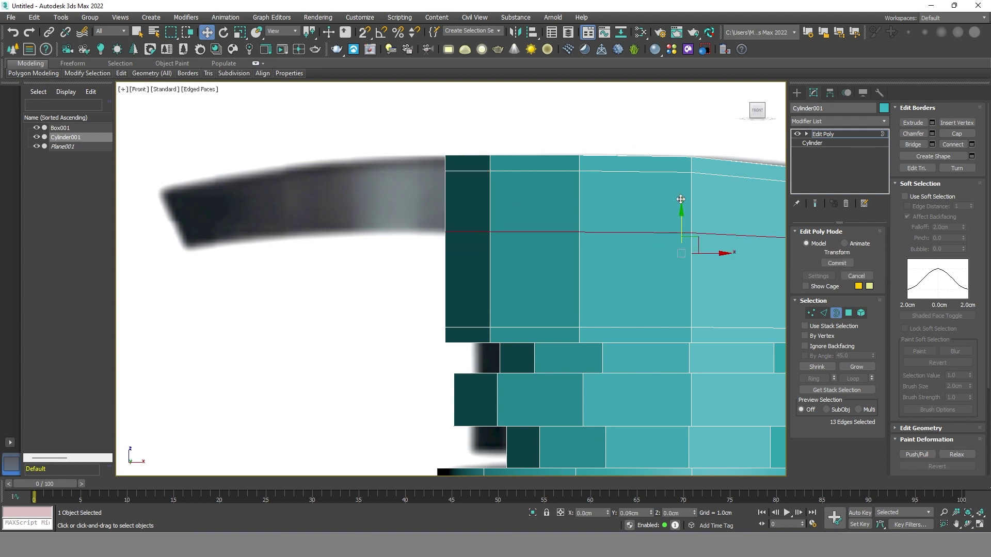
click(849, 313)
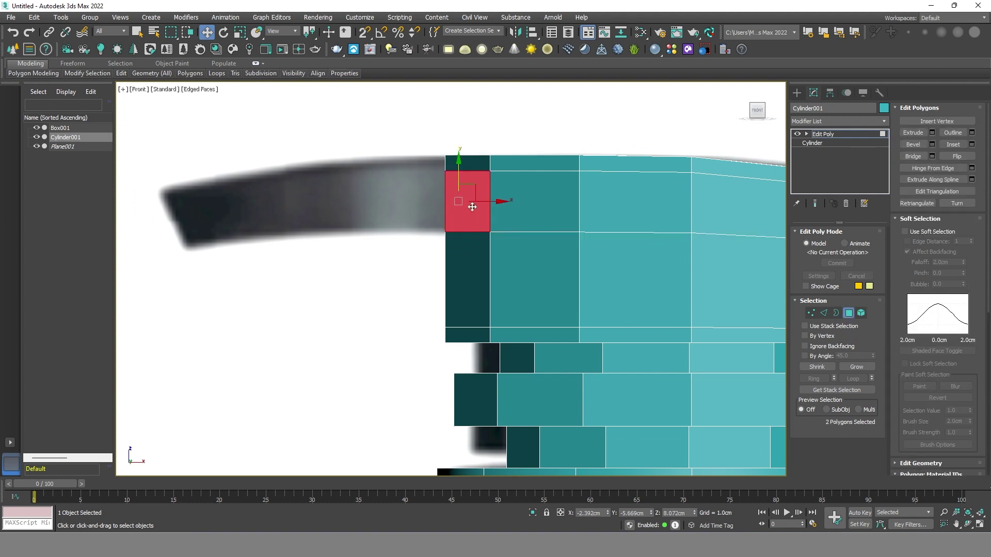
key(Delete)
Step: Shift-move the hole's border outward in Front view into a spout and lower its end
click(836, 314)
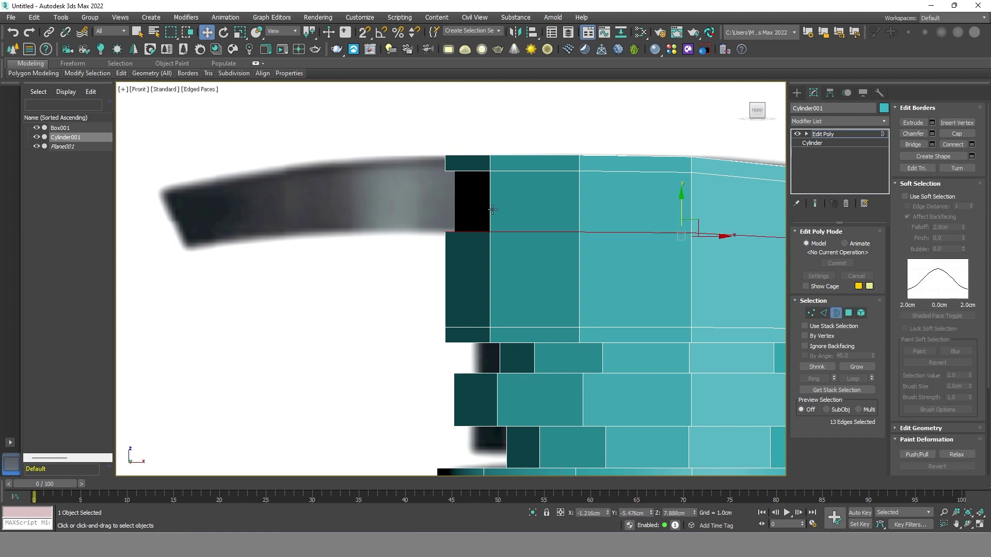
click(490, 207)
shift+drag(509, 202, 413, 205)
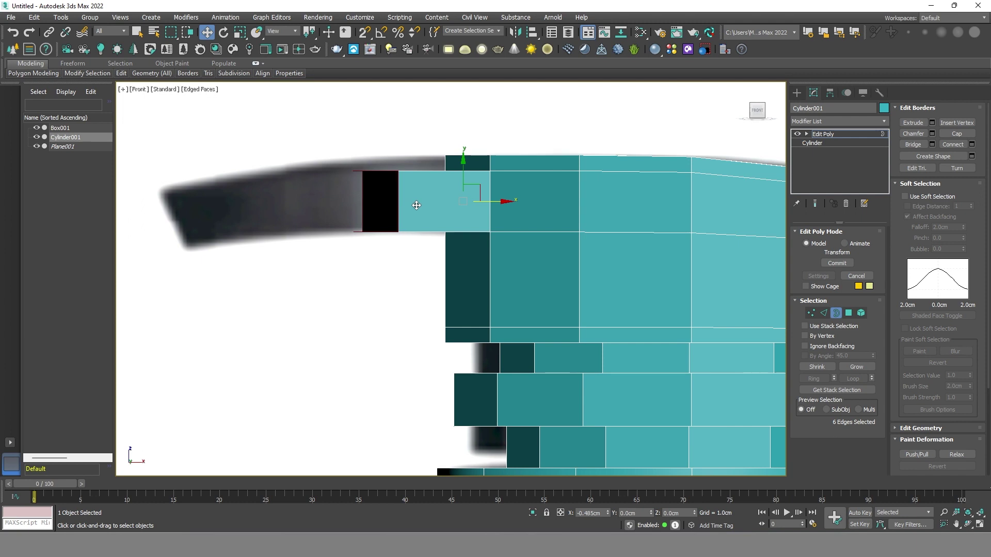
mouse_move(417, 205)
shift+mouse_down()
mouse_move(428, 205)
mouse_move(225, 205)
shift+mouse_up()
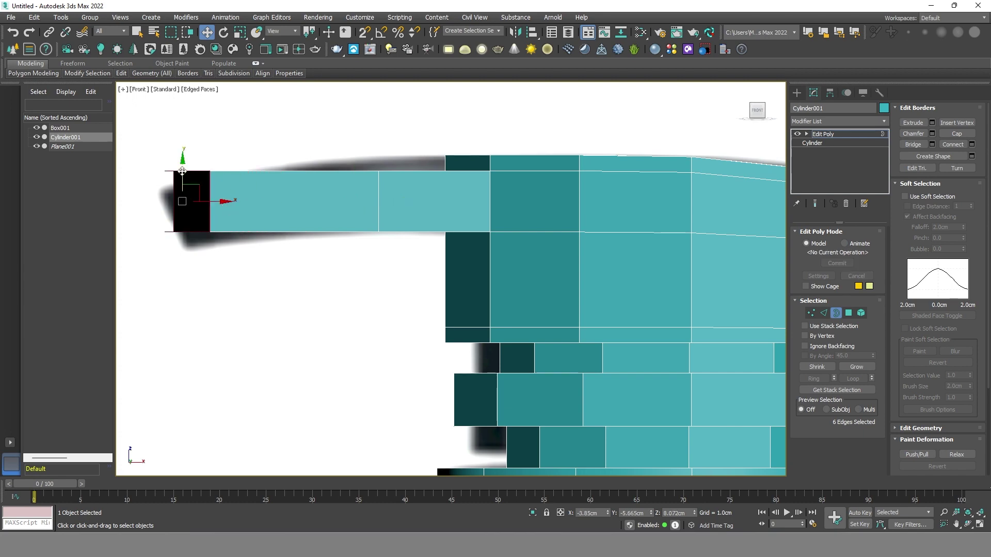
drag(183, 166, 185, 179)
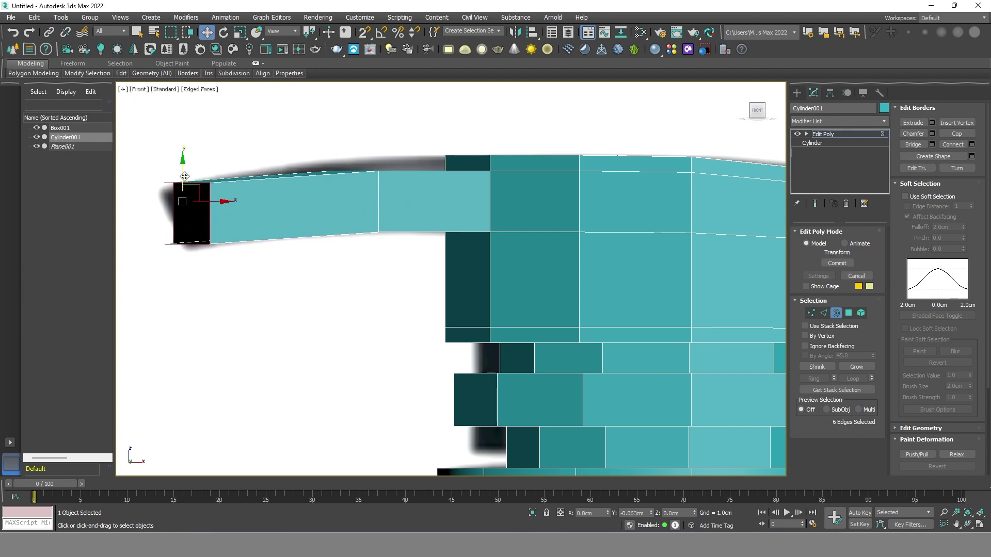
click(413, 322)
mouse_move(413, 322)
alt+middle_down()
mouse_move(618, 388)
mouse_move(631, 362)
mouse_move(630, 372)
mouse_move(491, 338)
mouse_move(638, 377)
alt+middle_up()
Step: Move the spout's end edges outward to lengthen the spout
scroll(639, 378, up, 3)
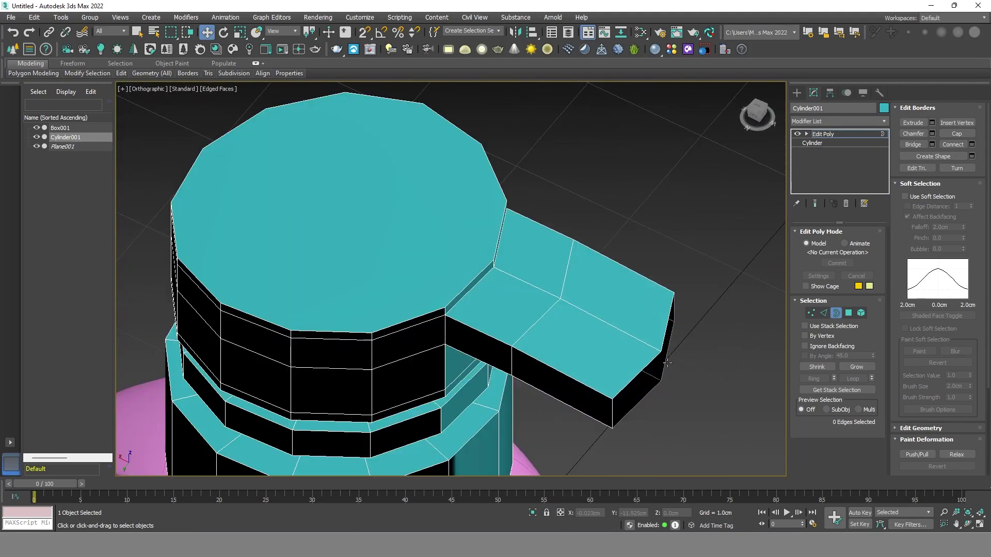
click(823, 313)
click(656, 335)
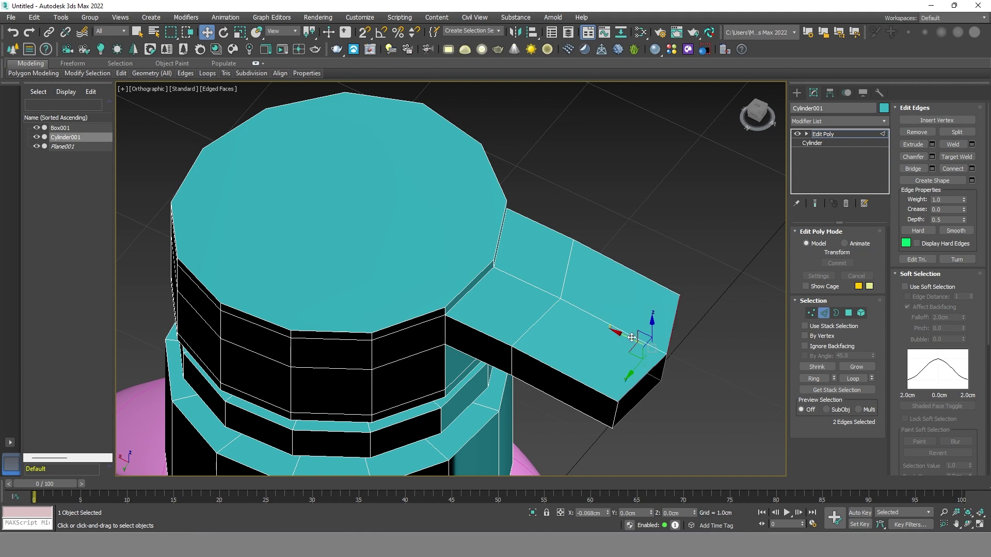
drag(655, 335, 671, 351)
click(671, 351)
scroll(726, 398, down, 2)
alt+middle_drag(726, 397, 701, 374)
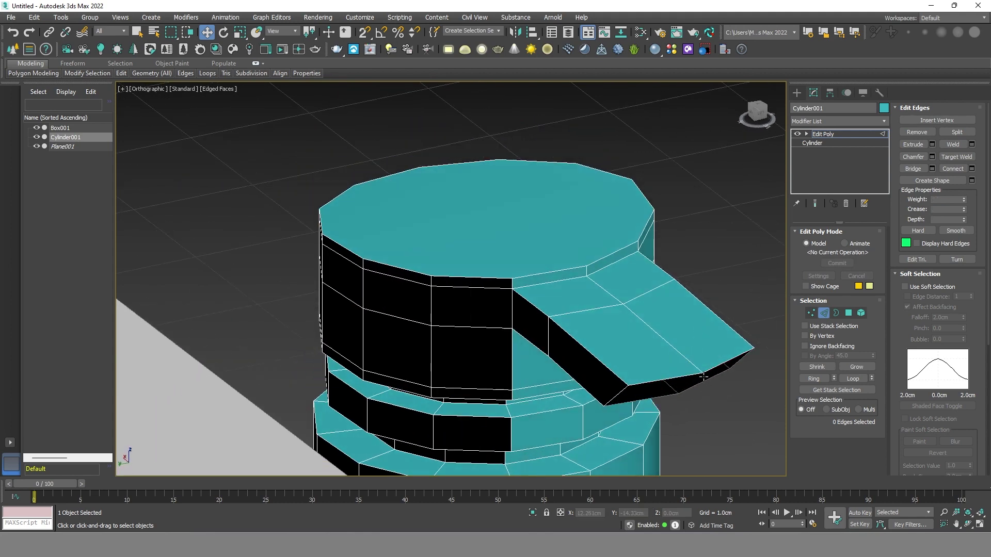
Step: In Vertex mode, select a spout tip vertex and orbit around the spout
click(813, 313)
click(691, 360)
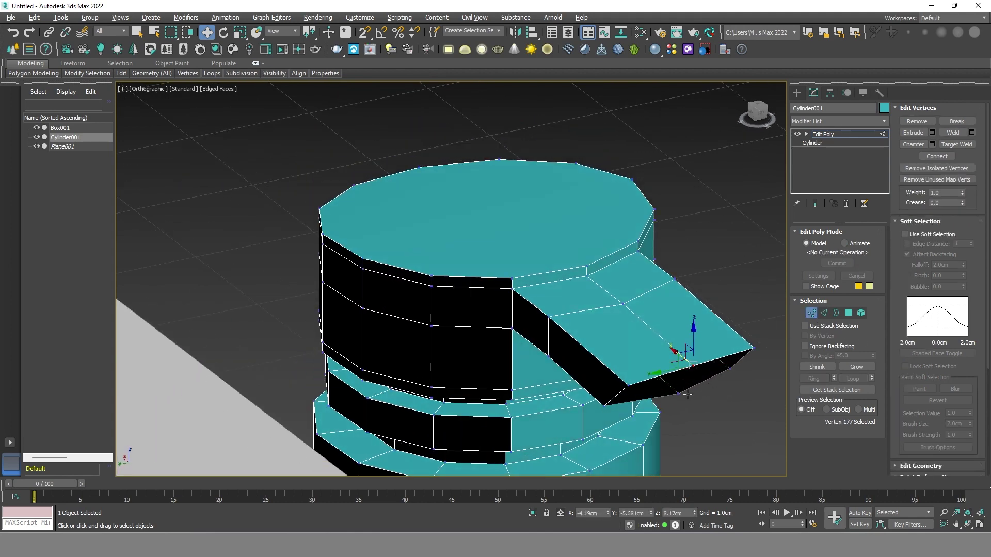
mouse_move(691, 360)
alt+middle_down()
mouse_move(751, 403)
mouse_move(671, 361)
mouse_move(658, 379)
mouse_move(571, 381)
mouse_move(361, 361)
alt+middle_up()
click(661, 371)
scroll(571, 381, down, 2)
scroll(306, 353, up, 3)
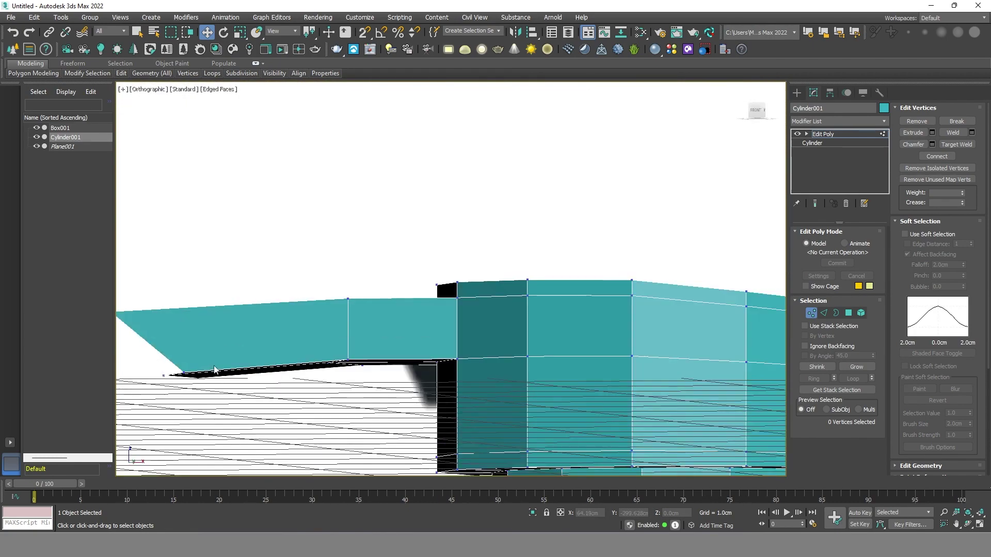
scroll(306, 354, up, 3)
Step: Pull a spout tip vertex in Front view so the spout end slants downward
click(306, 354)
key(f)
scroll(354, 361, up, 3)
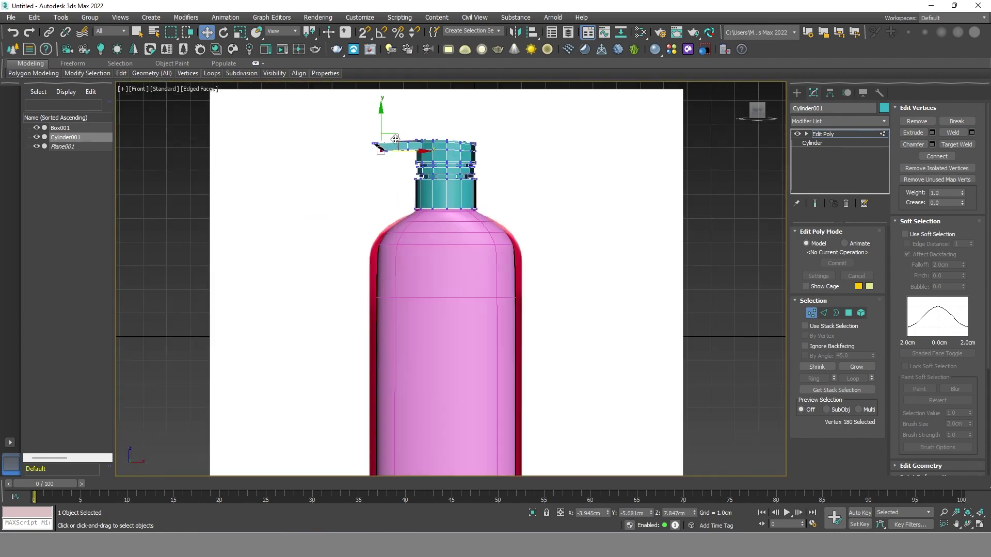
scroll(320, 268, up, 5)
middle_drag(320, 265, 379, 251)
click(254, 305)
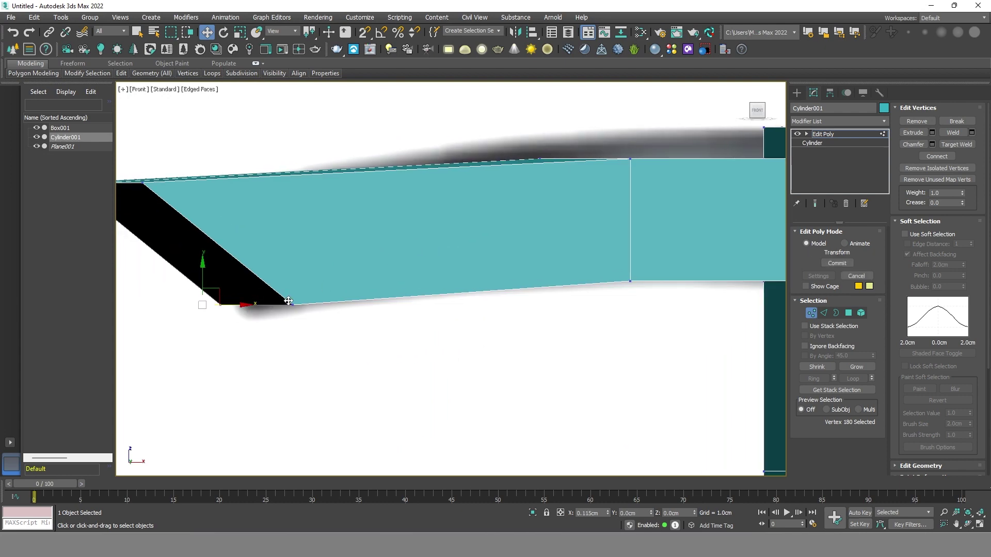
click(289, 335)
scroll(361, 310, down, 3)
scroll(404, 349, down, 3)
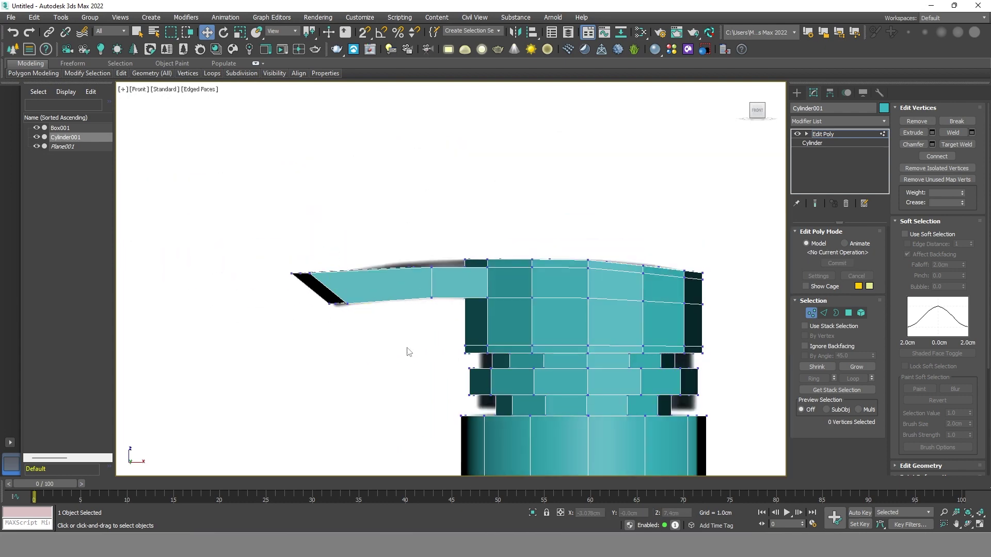
alt+middle_drag(405, 349, 528, 370)
scroll(556, 345, up, 4)
scroll(556, 345, up, 4)
scroll(556, 332, down, 3)
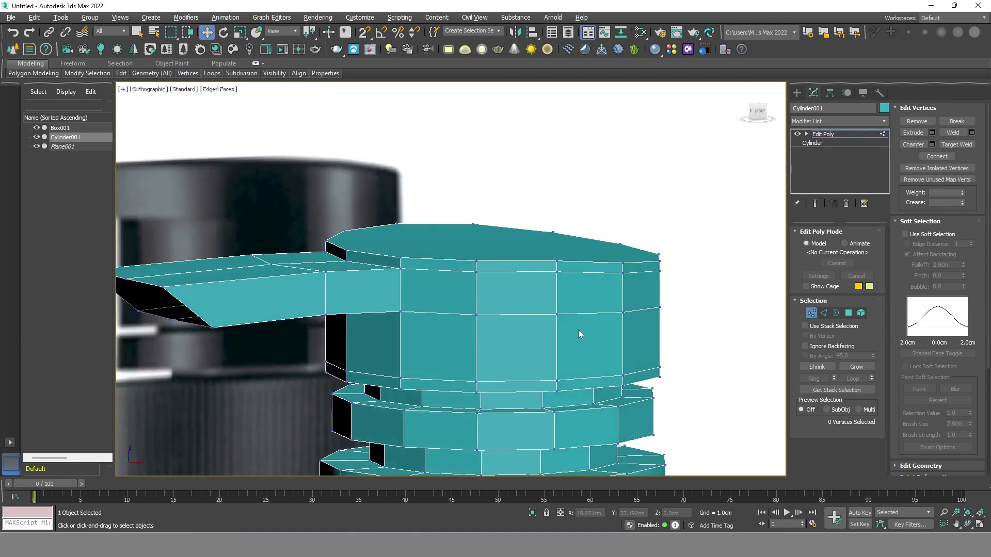
scroll(640, 351, down, 1)
Step: Connect one horizontal loop across the cap's vertical edge ring and slide it upward
click(824, 313)
click(592, 335)
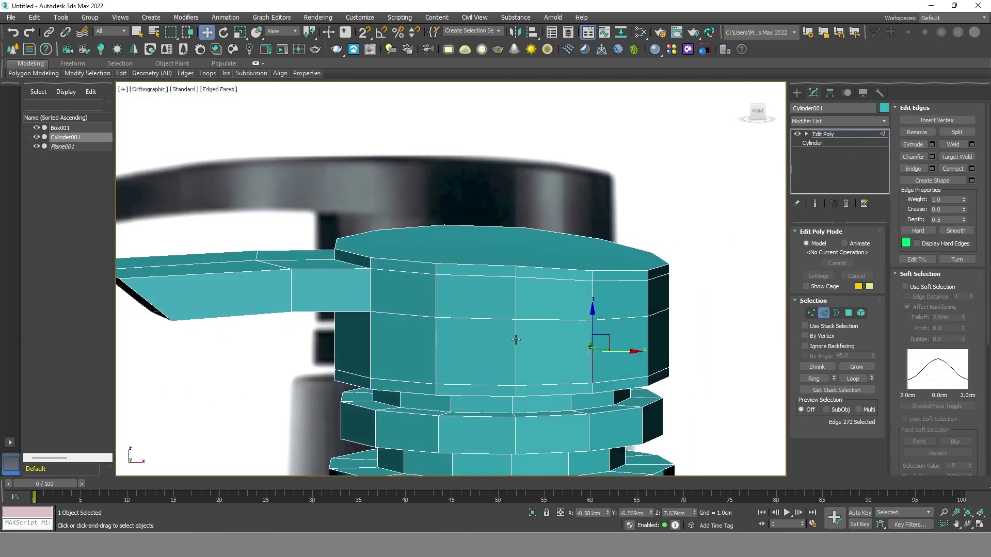
shift+click(516, 340)
click(973, 169)
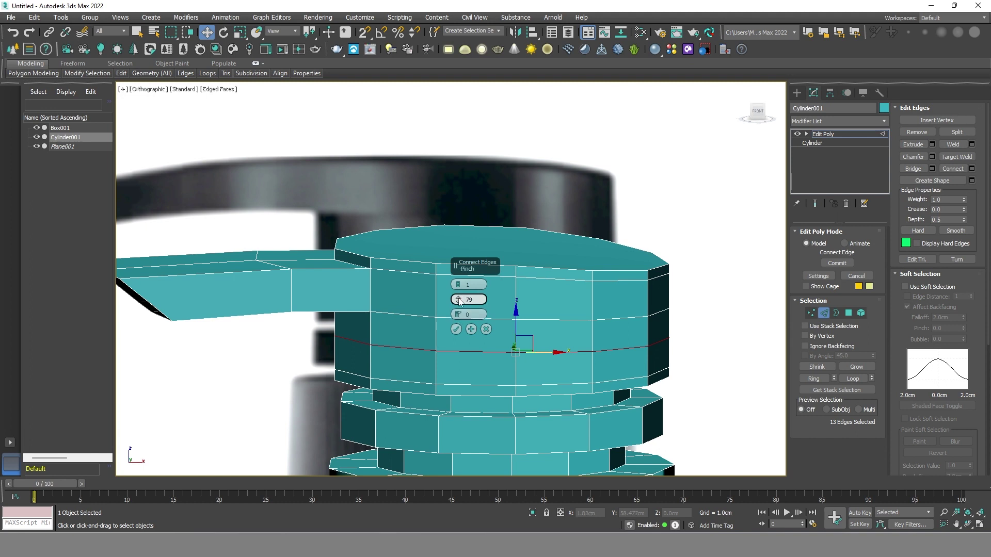
drag(460, 302, 465, 139)
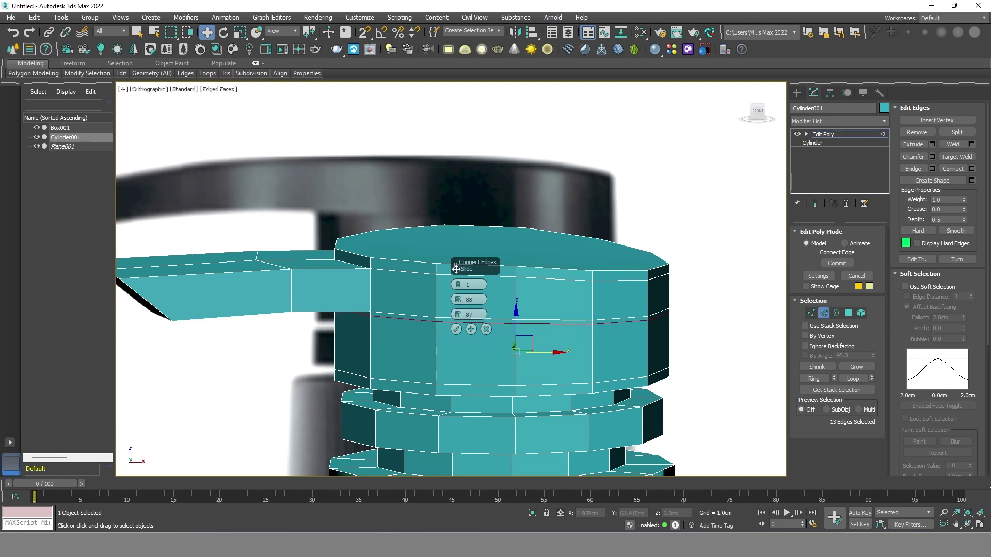
click(456, 330)
Step: Connect the upper edge ring with two closely pinched loops, Pinch 83
click(516, 289)
shift+click(592, 292)
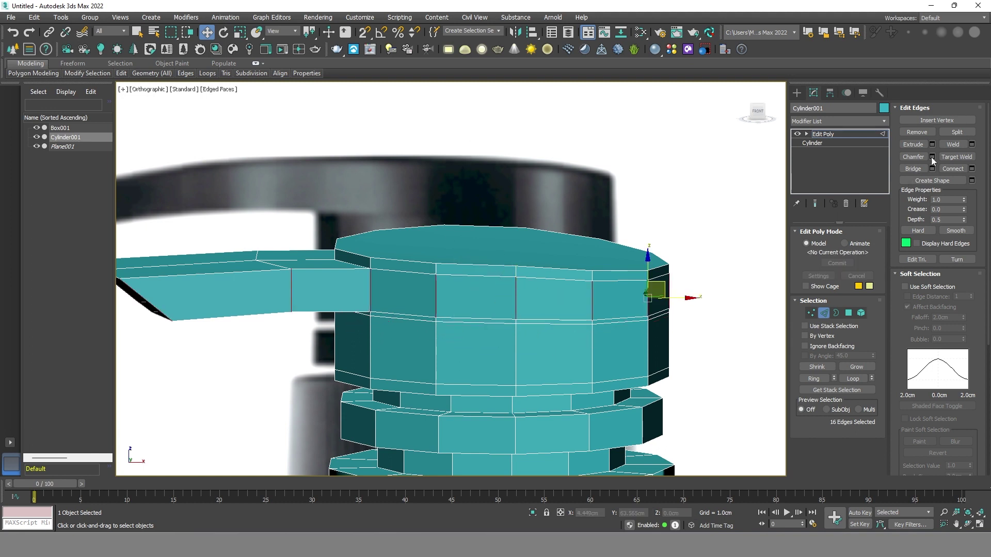
click(973, 169)
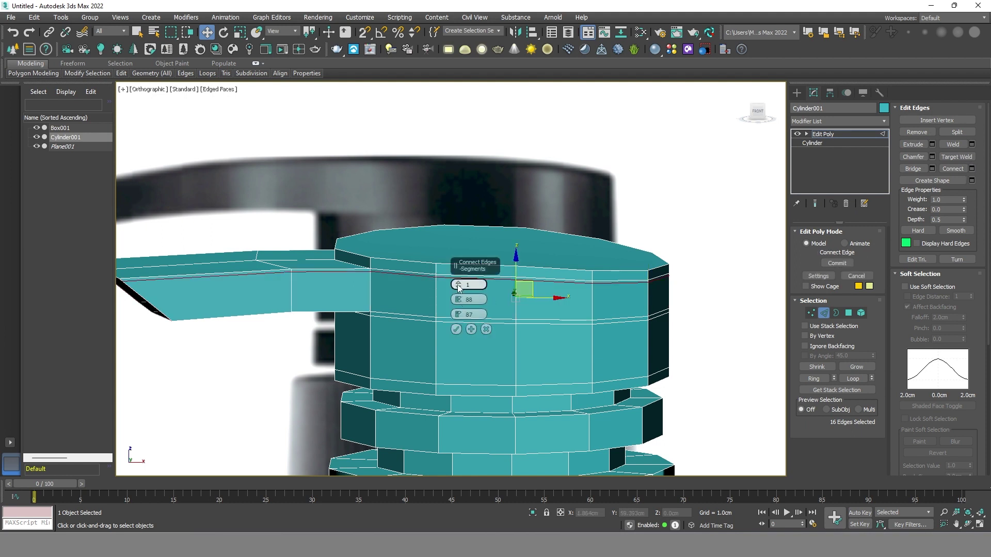
drag(458, 288, 461, 321)
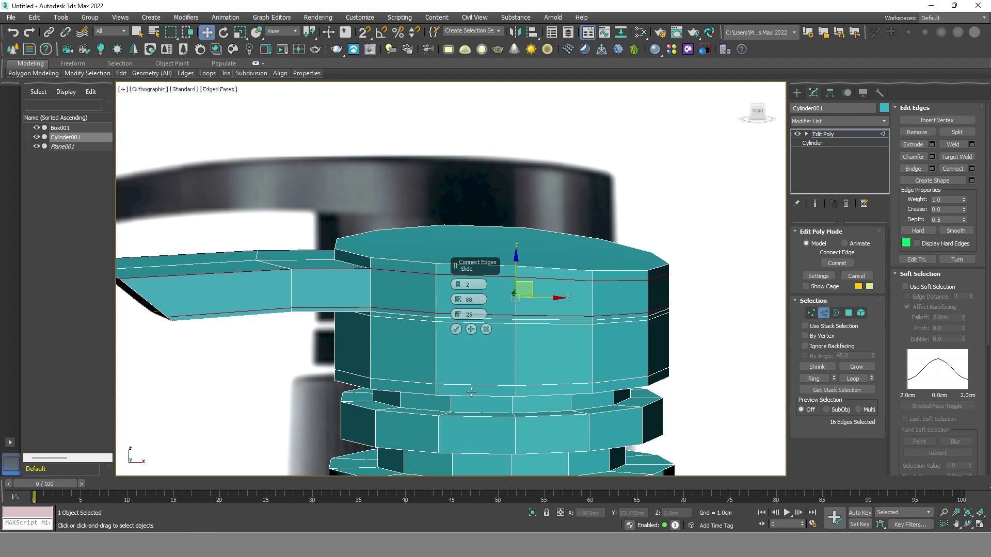
text(0)
key(Tab)
text(44)
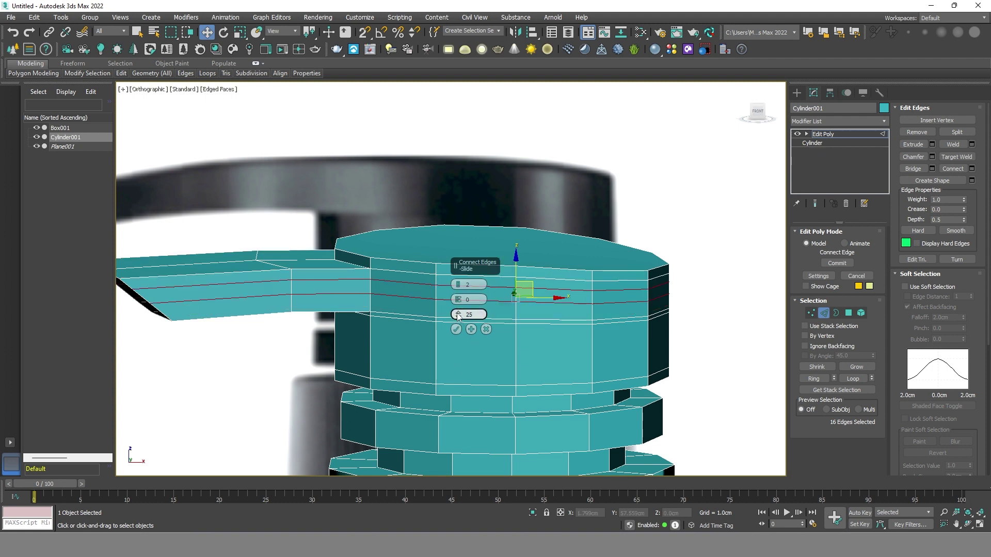
key(Return)
drag(460, 303, 466, 126)
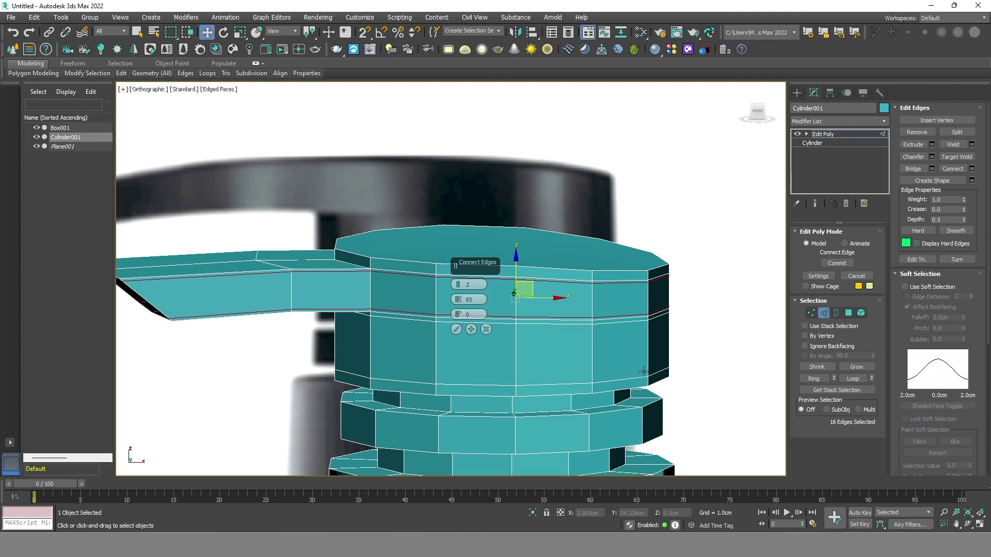
click(456, 329)
scroll(460, 333, down, 5)
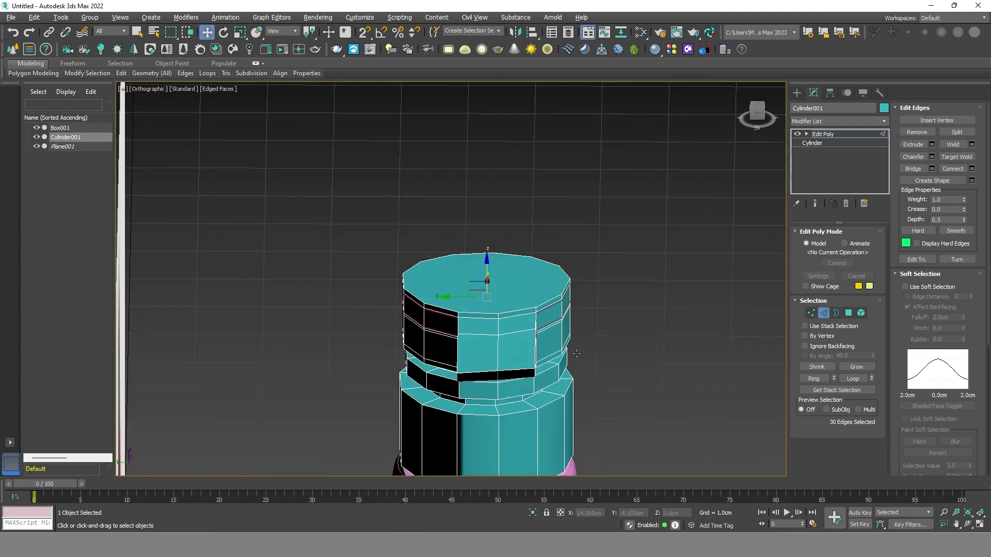
Step: Shift the spout's extra edge loop up near its top in Front view
alt+middle_drag(460, 332, 567, 343)
key(f)
double_click(509, 307)
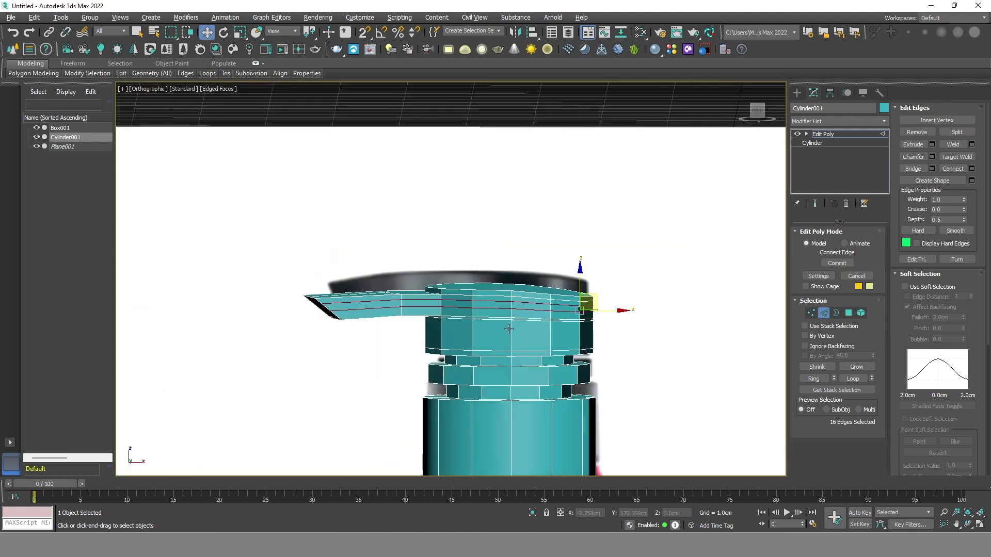
key(ctrl+z)
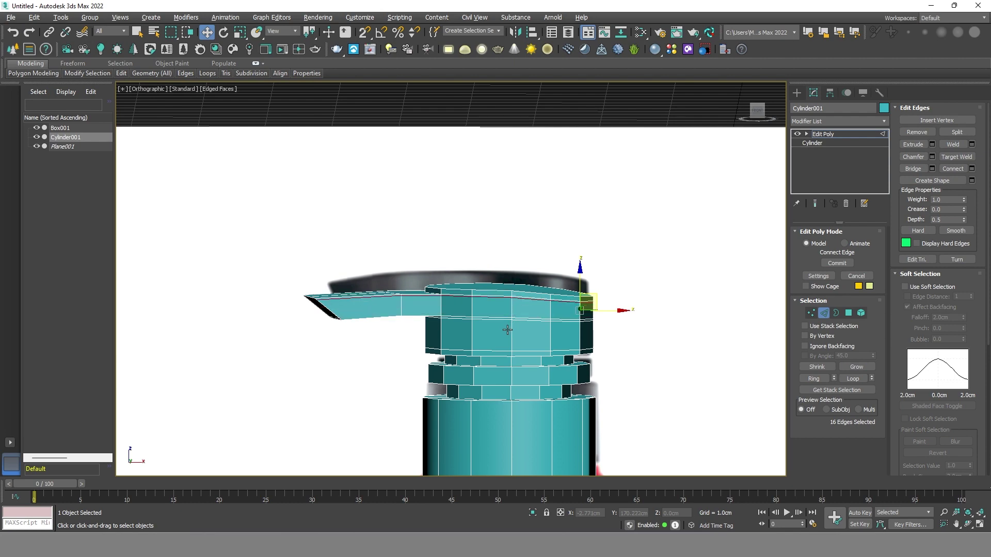
click(507, 328)
Step: Select the spout hole's border and scale it inward to narrow the opening
scroll(365, 325, up, 3)
mouse_move(365, 325)
alt+middle_down()
mouse_move(469, 290)
mouse_move(482, 261)
alt+middle_up()
scroll(482, 262, up, 3)
click(451, 226)
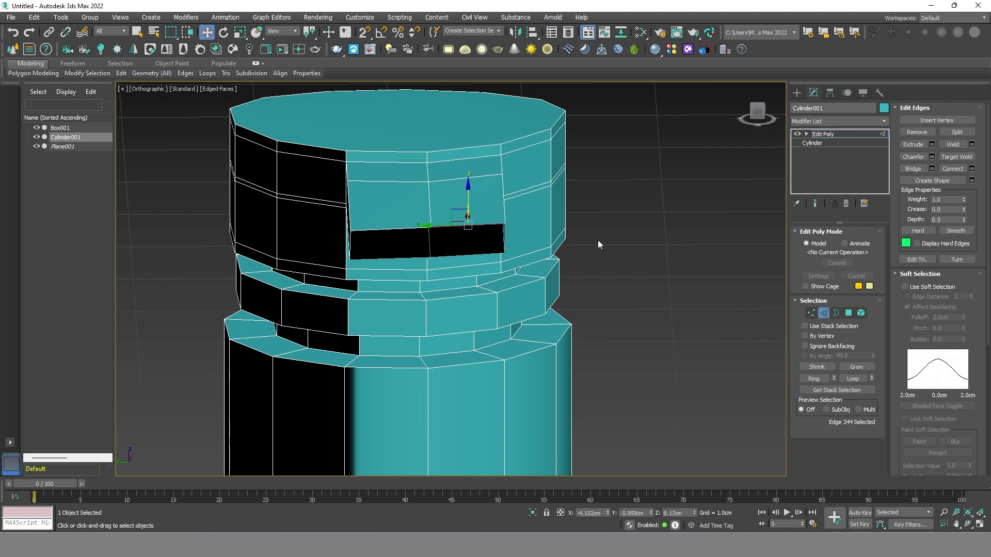
click(835, 313)
click(408, 227)
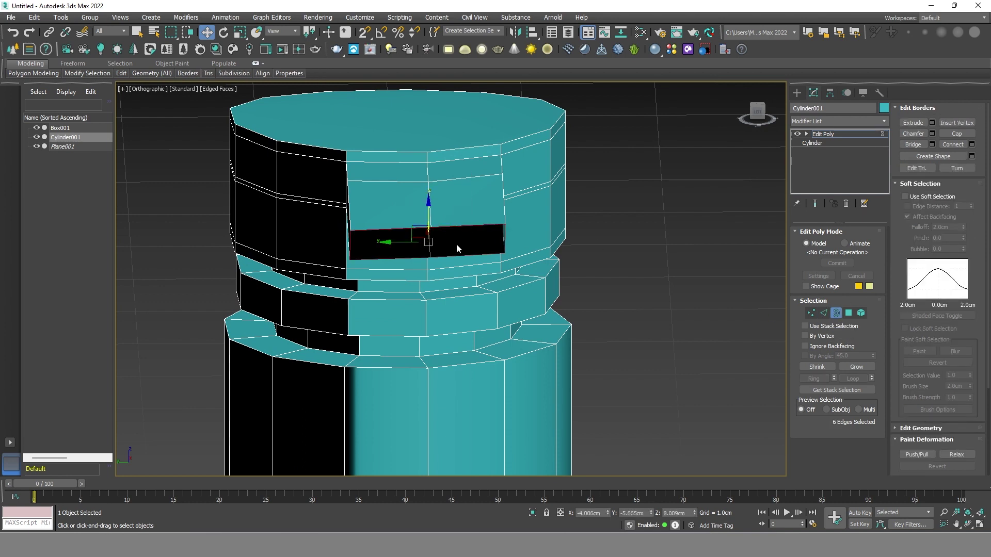
key(r)
drag(398, 241, 425, 244)
click(477, 178)
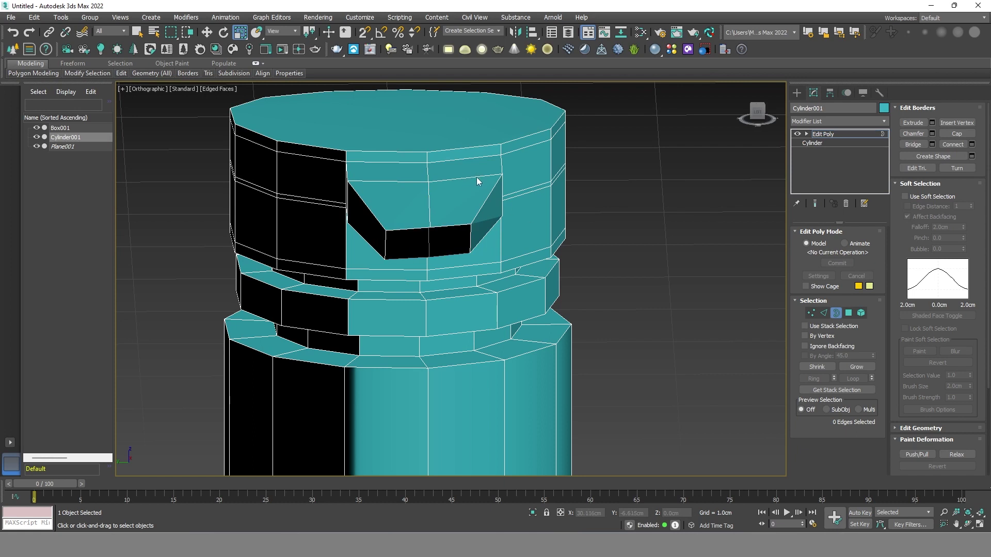
Step: Scale the hole's top edge loop to taper the opening's top edge
click(823, 313)
double_click(468, 177)
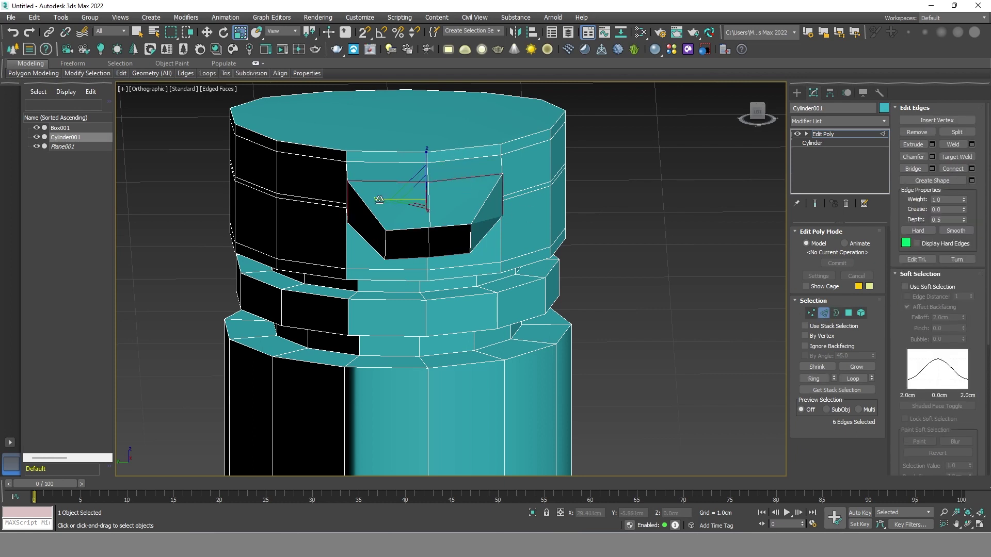
drag(382, 200, 389, 199)
click(606, 255)
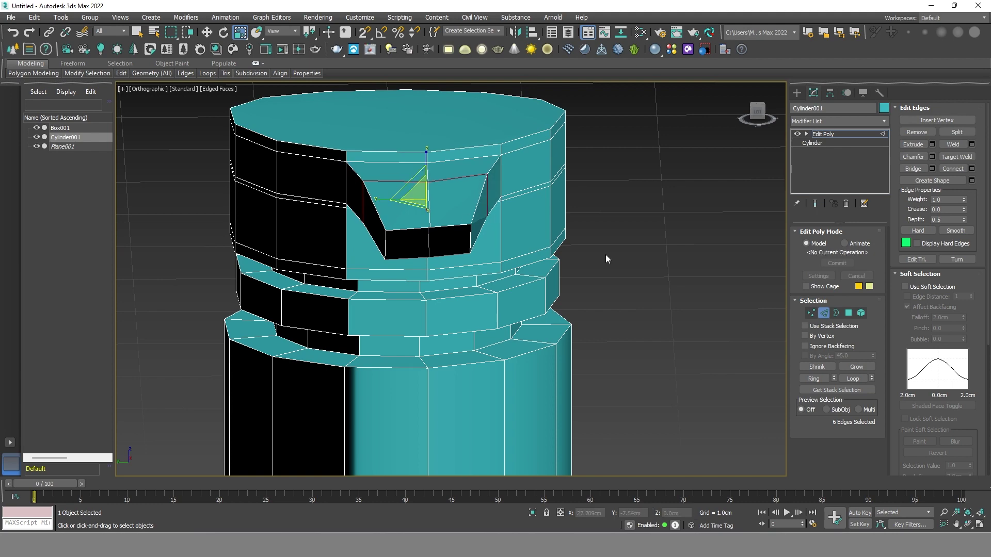
key(f)
scroll(572, 234, up, 3)
scroll(573, 235, up, 3)
scroll(573, 235, down, 3)
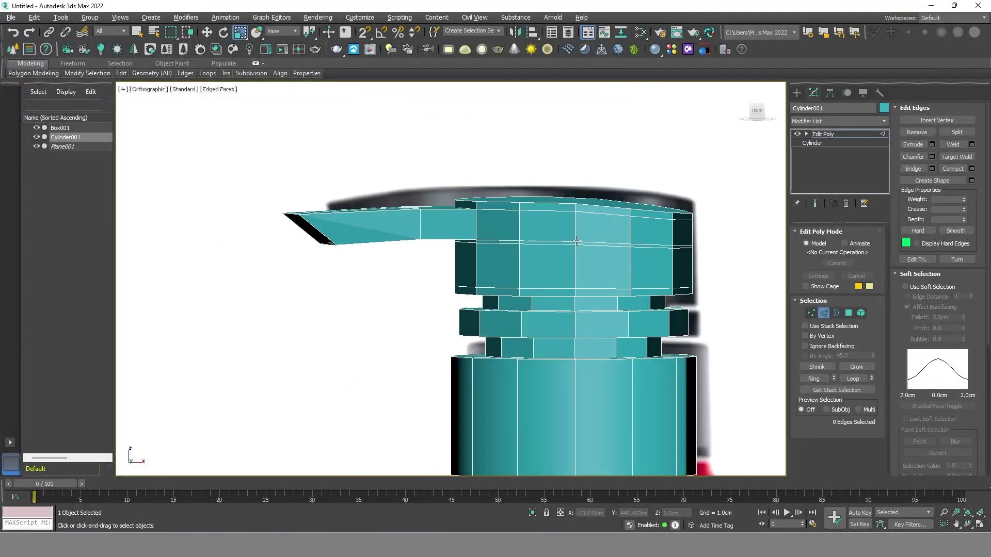
scroll(648, 245, up, 1)
click(822, 313)
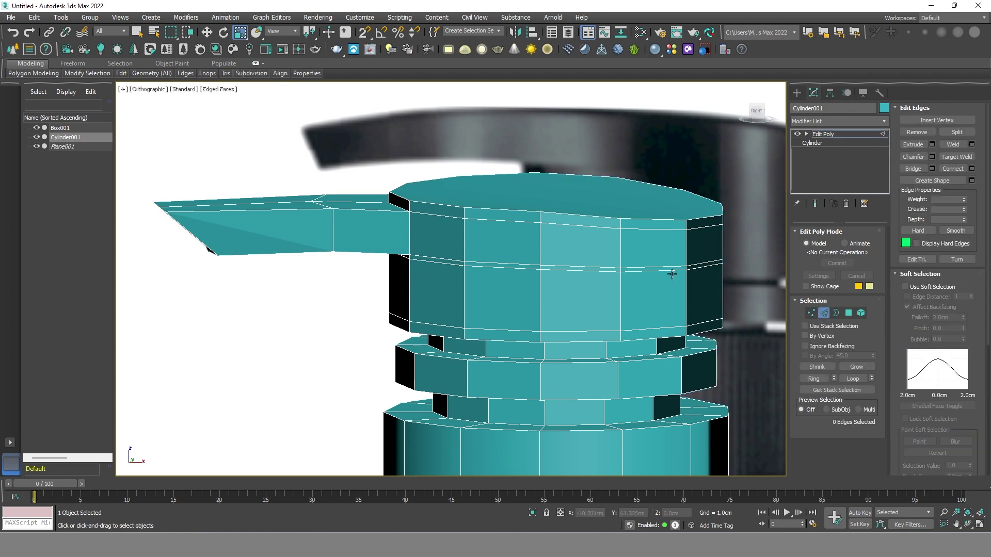
Step: Connect the cap's vertical edge ring with 2 segments and 0 slide, adding two loops near the rim
click(621, 246)
shift+click(541, 242)
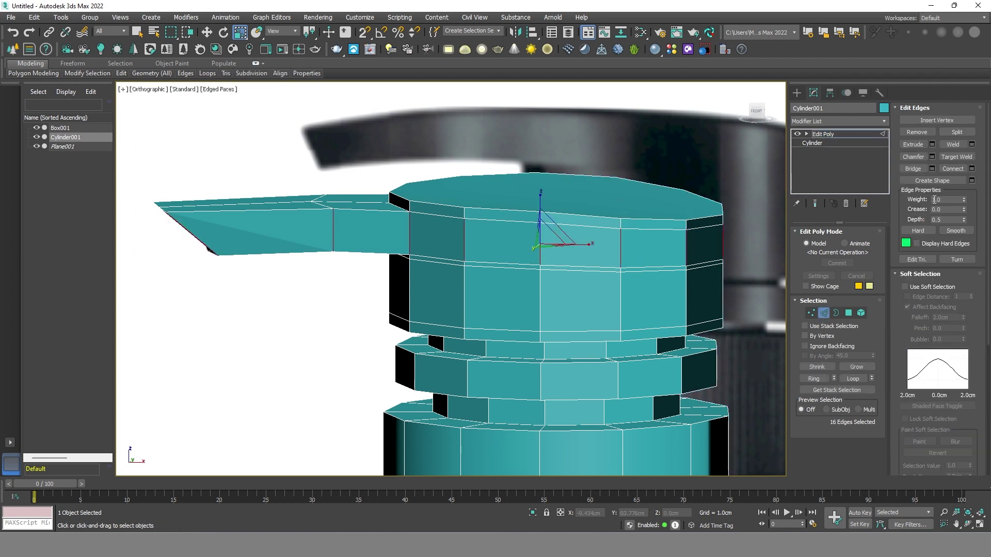
click(972, 169)
drag(469, 314, 476, 314)
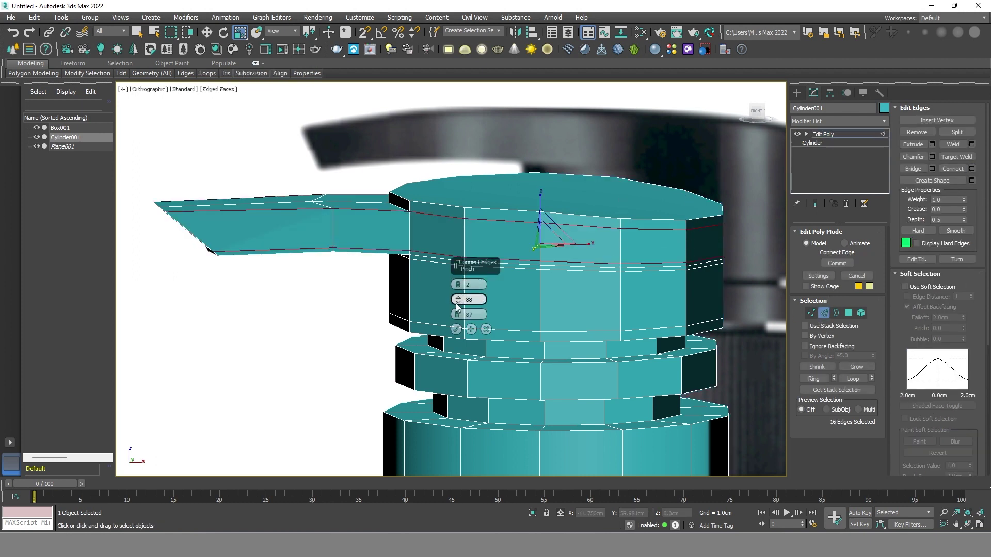
right_click(459, 316)
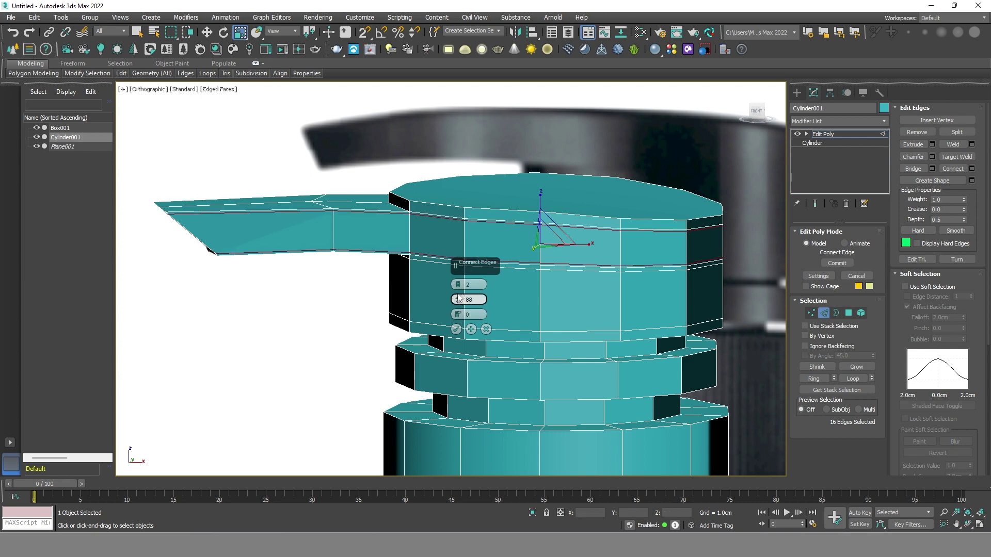
click(456, 329)
scroll(566, 334, down, 5)
scroll(565, 334, up, 2)
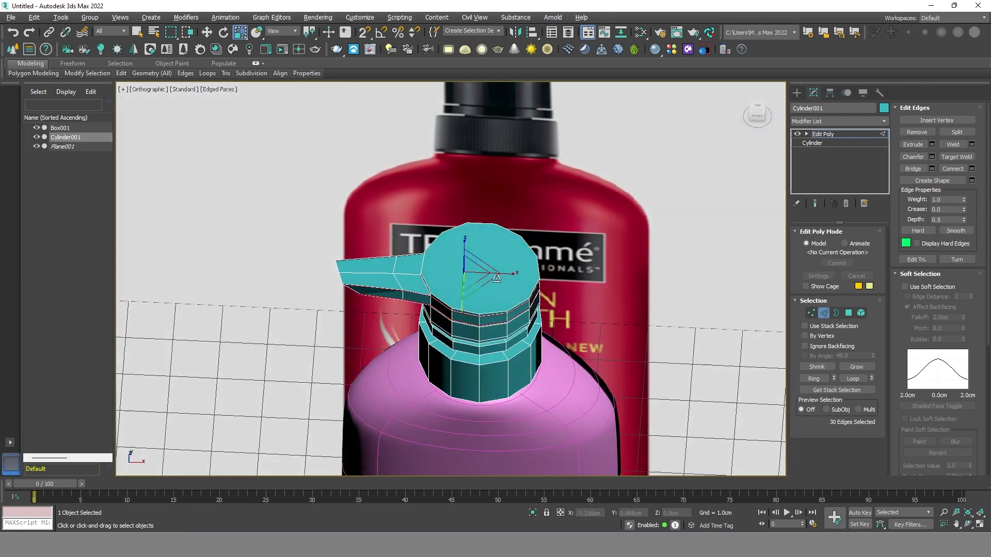
scroll(497, 279, up, 3)
Step: Inset the cap's top polygon to create a smaller inner ring
key(4)
click(511, 258)
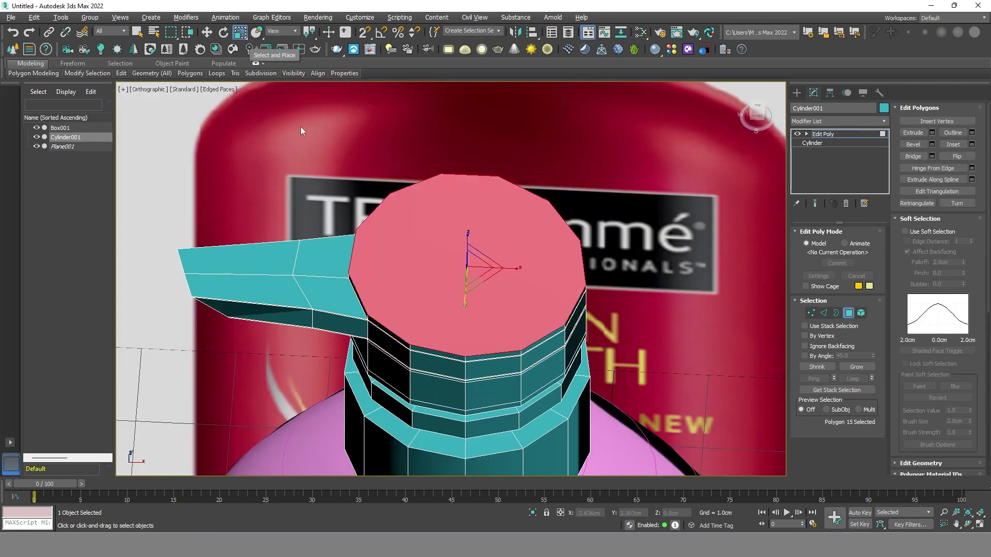
mouse_move(478, 269)
shift+mouse_down()
mouse_move(525, 331)
mouse_move(480, 270)
shift+mouse_up()
scroll(485, 277, up, 5)
Step: Switch the cap to vertex editing and collapse the Soft Selection rollout
click(822, 134)
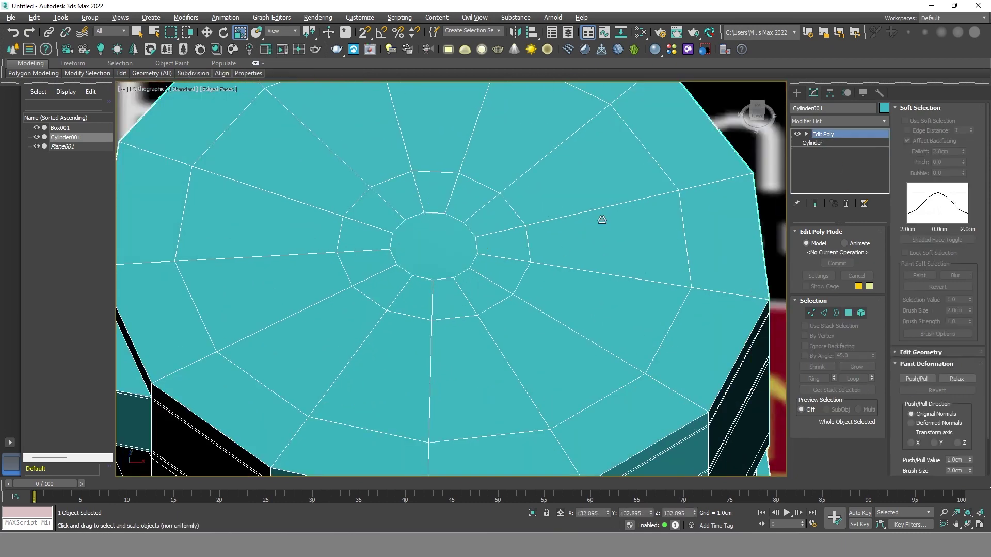
click(811, 313)
scroll(475, 248, down, 5)
scroll(949, 380, down, 2)
scroll(950, 379, up, 1)
scroll(961, 402, up, 1)
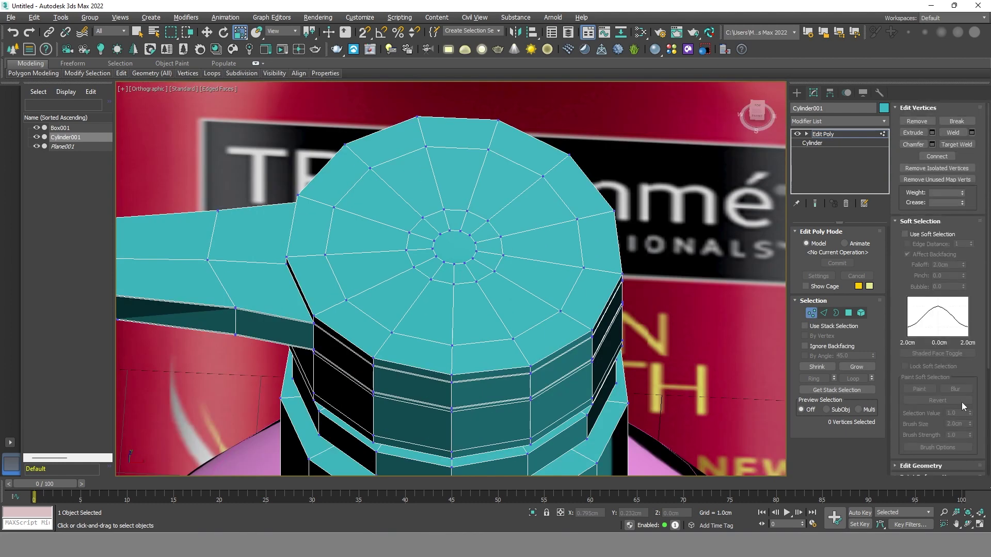
click(896, 223)
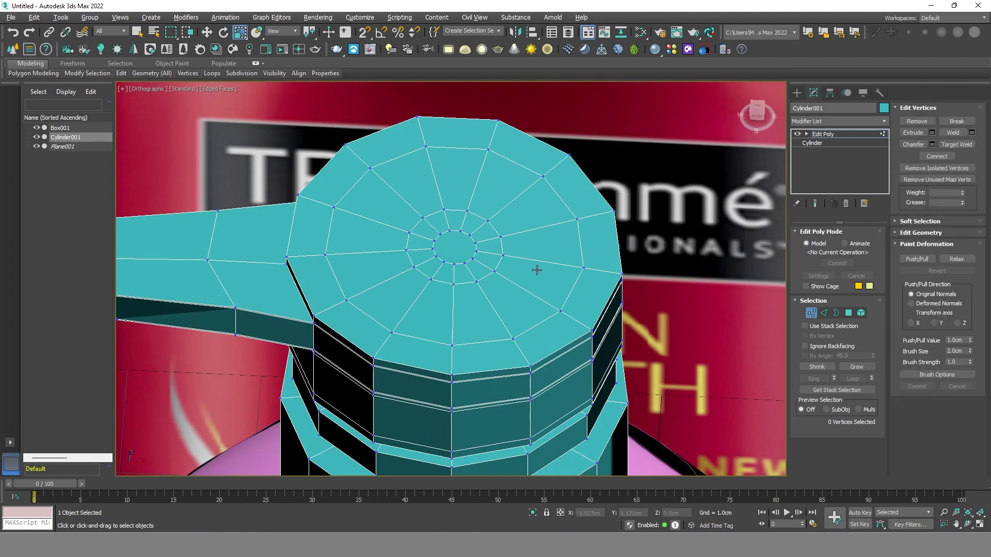
Step: Orbit to a side view of the cap, hide Box001, and select the cap's bottom face
alt+middle_drag(330, 251, 501, 294)
scroll(501, 294, up, 3)
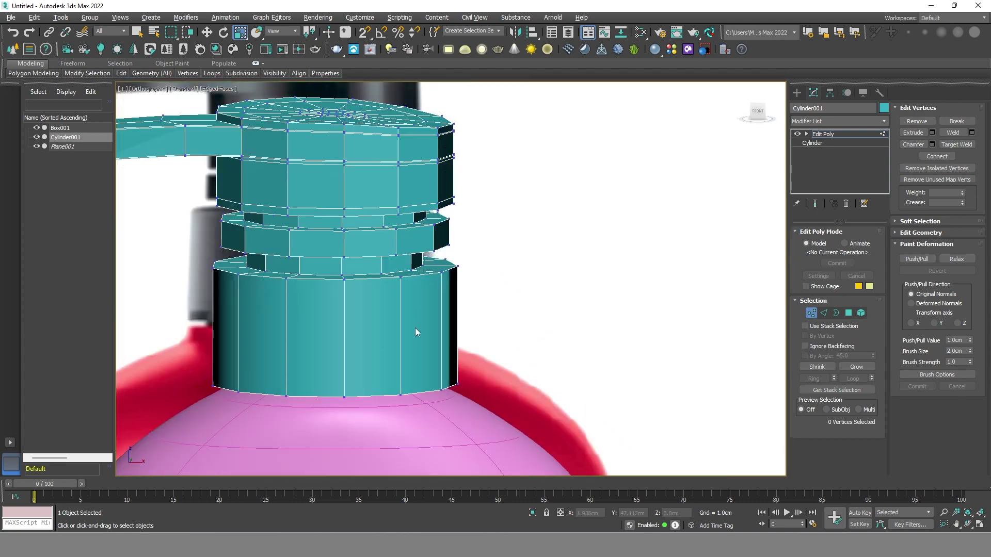
alt+middle_drag(415, 327, 378, 299)
click(37, 127)
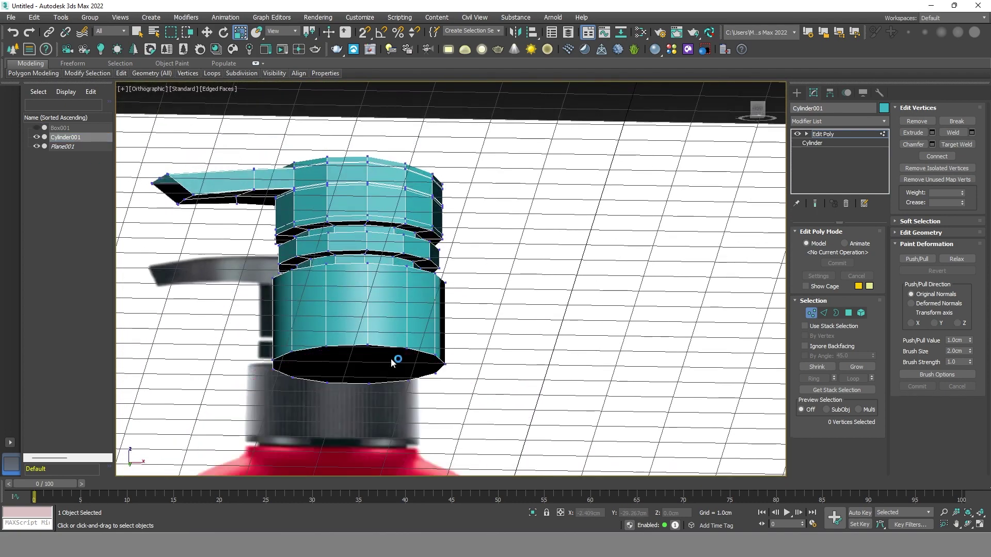
click(850, 315)
click(391, 367)
Step: Deselect the bottom face and select the cap's upper-rim and first groove edge loops
click(433, 389)
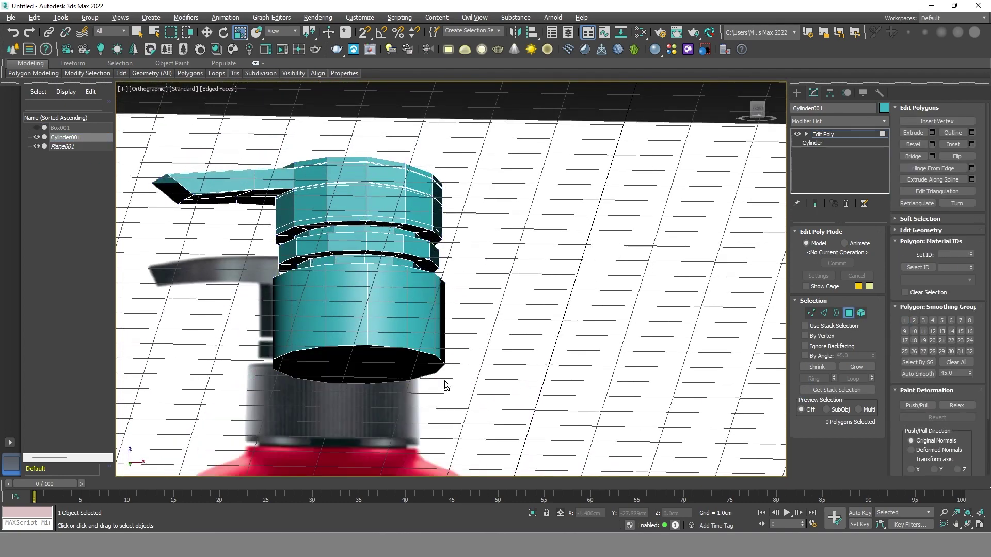
alt+middle_drag(442, 387, 442, 407)
scroll(441, 407, up, 3)
scroll(405, 310, up, 2)
scroll(409, 291, up, 2)
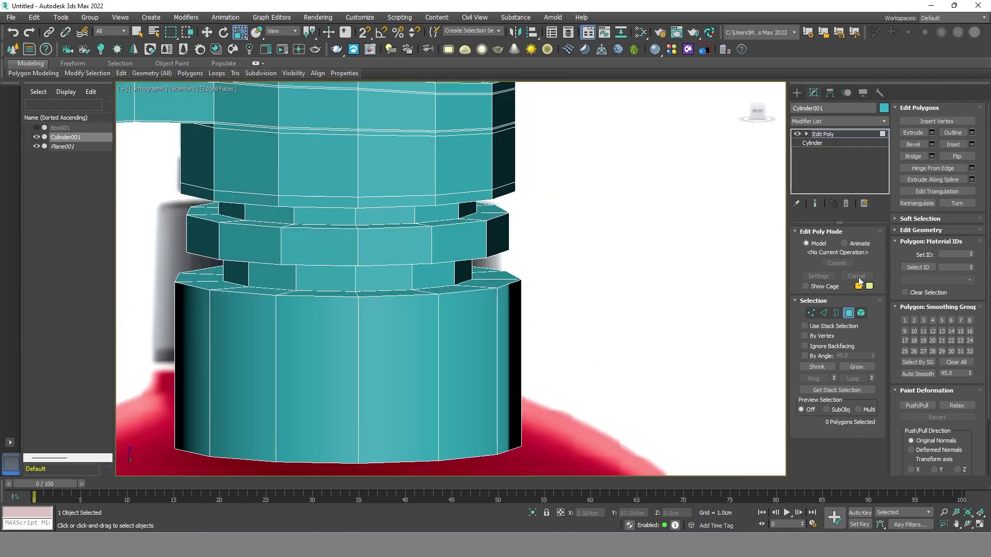
key(2)
double_click(407, 290)
scroll(406, 287, up, 3)
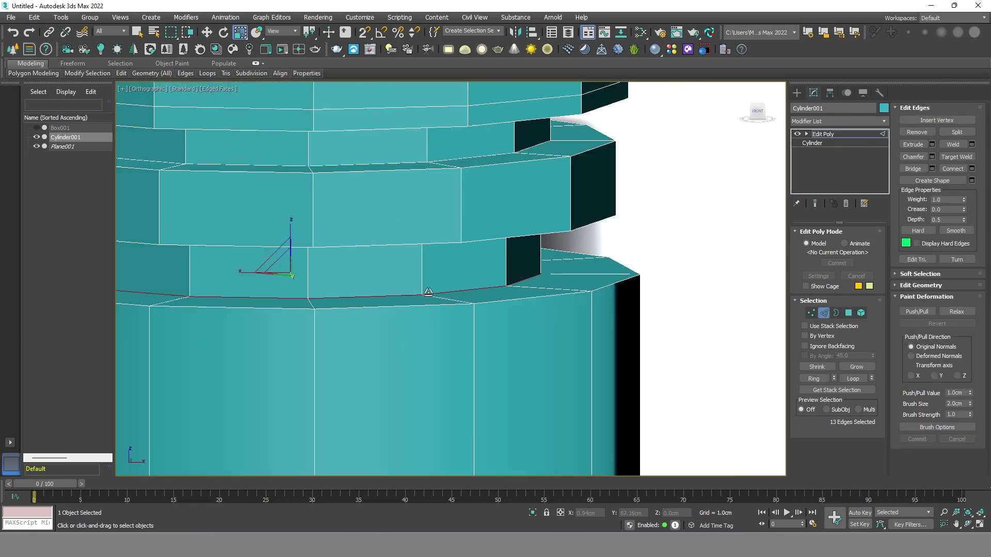
alt+middle_drag(406, 287, 420, 231)
ctrl+double_click(415, 196)
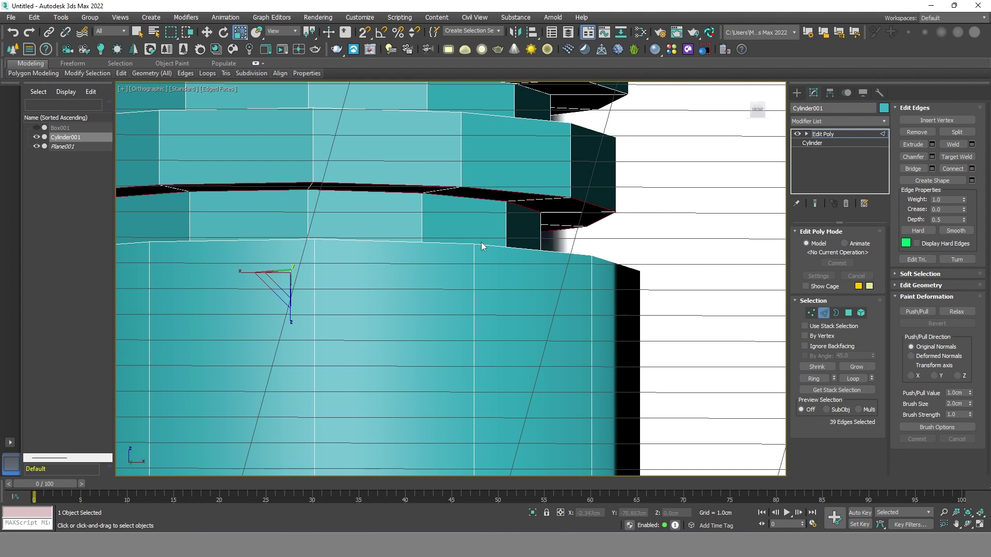
scroll(429, 186, down, 3)
scroll(441, 250, up, 3)
Step: Add the remaining groove and upper-band edge loops to the edge selection
ctrl+double_click(440, 252)
ctrl+double_click(555, 199)
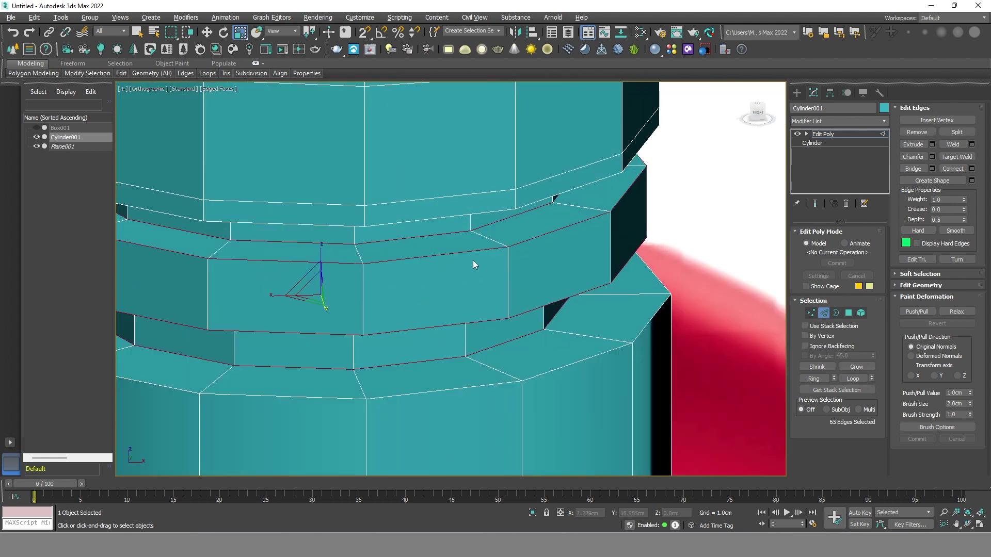
alt+middle_drag(558, 200, 456, 218)
ctrl+double_click(478, 217)
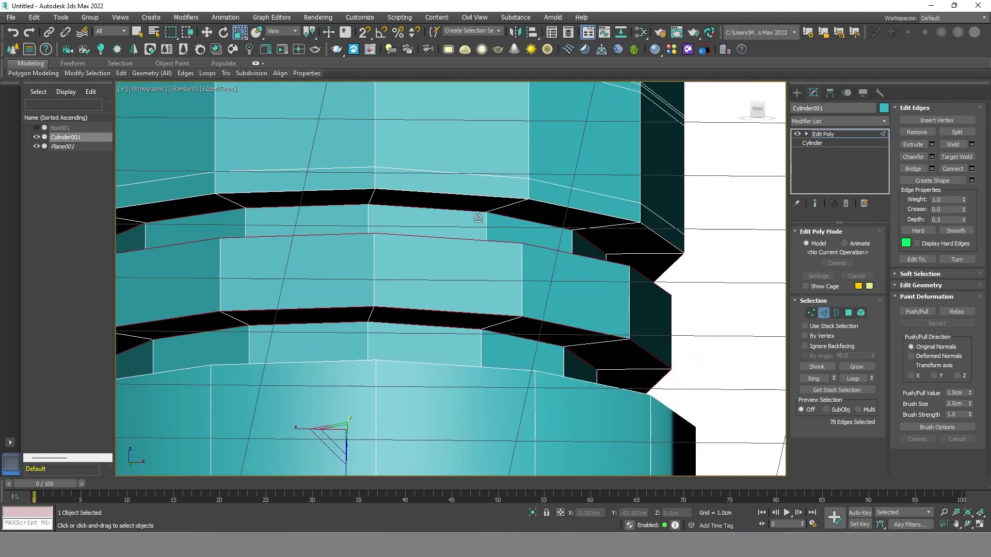
ctrl+double_click(455, 196)
ctrl+double_click(476, 368)
scroll(476, 368, down, 5)
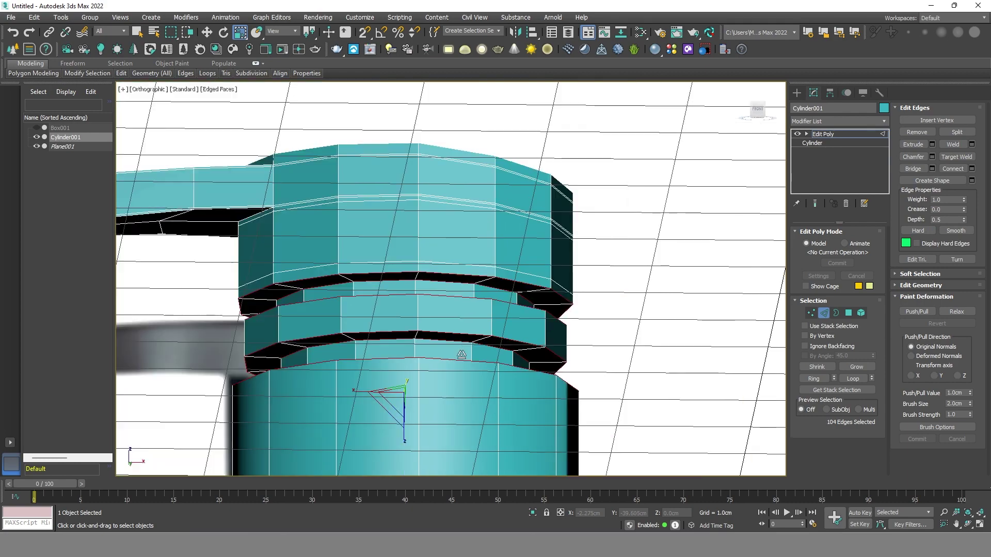
alt+middle_drag(475, 368, 539, 222)
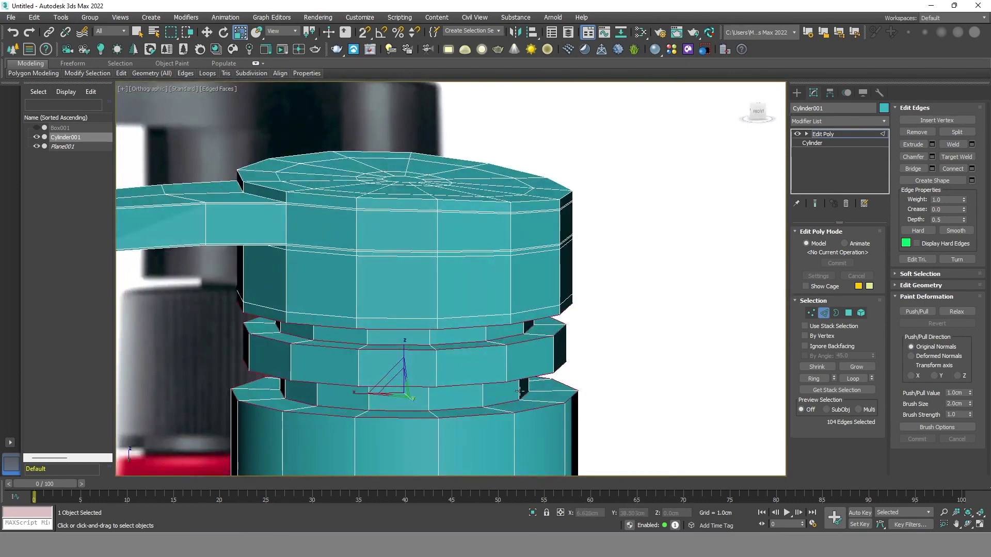
scroll(539, 222, up, 2)
Step: Chamfer the selected groove edges by 0.006cm and commit the chamfer
click(932, 157)
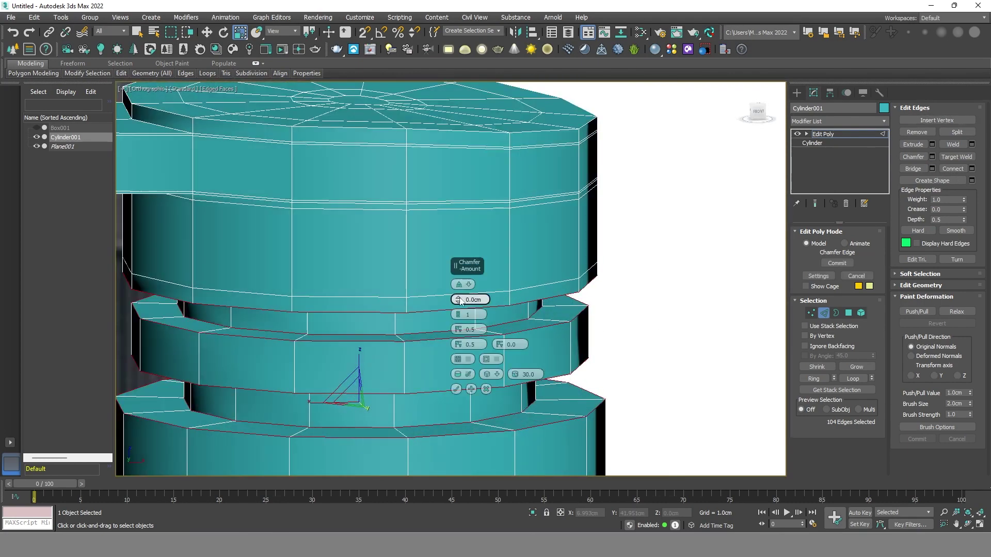
drag(459, 300, 458, 297)
scroll(387, 304, up, 3)
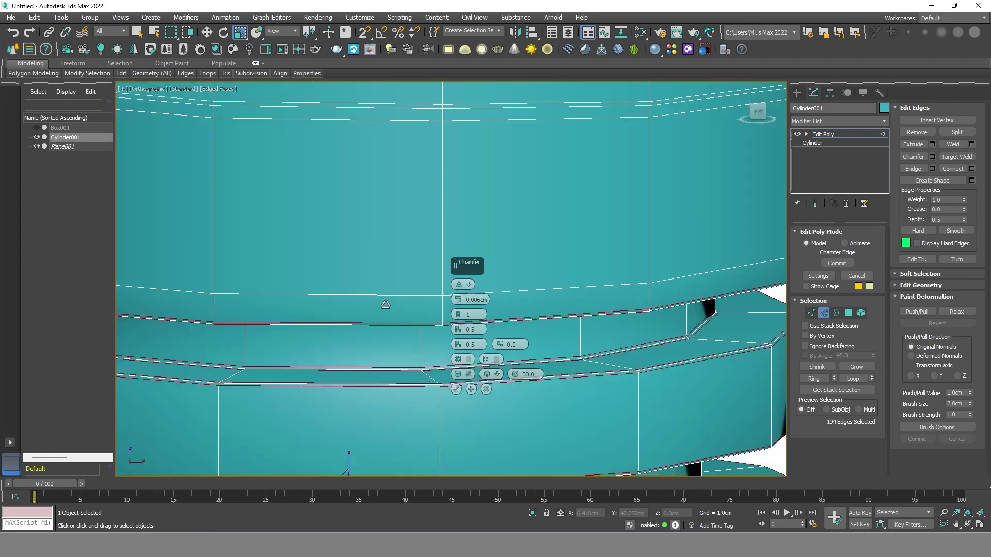
scroll(387, 305, up, 3)
scroll(472, 317, down, 5)
alt+middle_drag(516, 397, 517, 382)
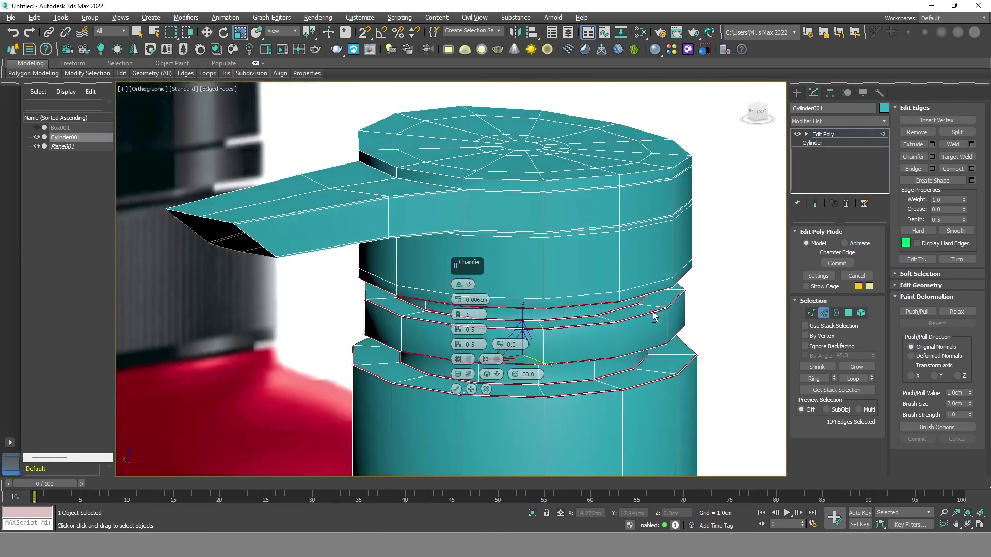
scroll(567, 320, up, 3)
scroll(583, 305, up, 3)
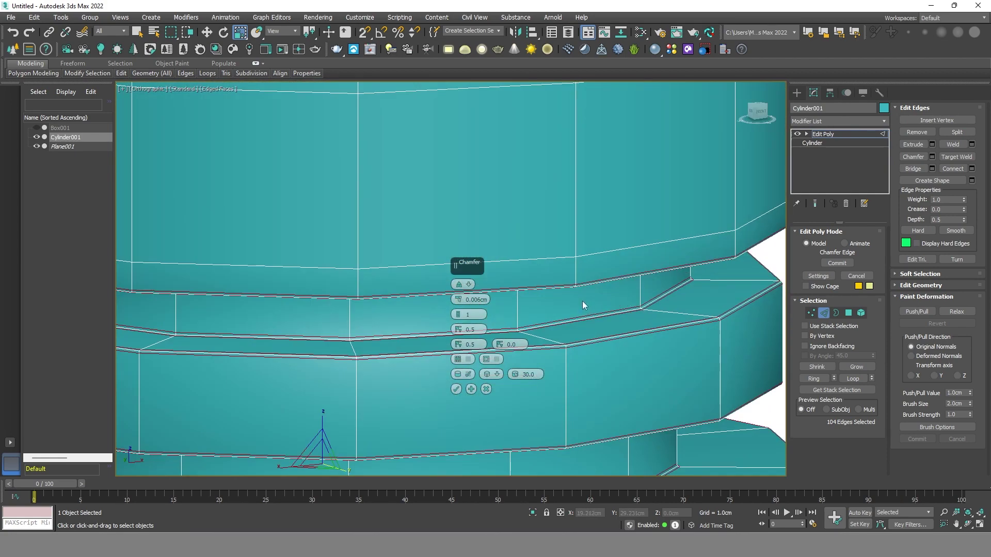
click(456, 390)
scroll(458, 361, down, 5)
mouse_move(465, 335)
alt+middle_down()
mouse_move(464, 289)
mouse_move(465, 330)
alt+middle_up()
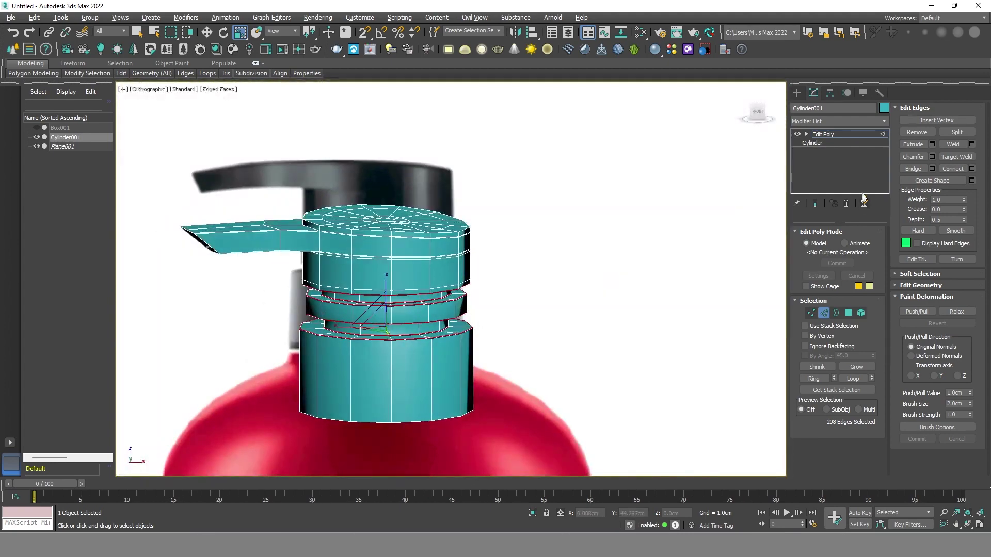
click(826, 134)
Step: Add a Shell modifier to the teal cap
scroll(538, 227, up, 5)
scroll(538, 228, down, 5)
scroll(438, 273, up, 2)
mouse_move(465, 289)
alt+middle_down()
mouse_move(438, 273)
mouse_move(501, 248)
alt+middle_up()
scroll(438, 273, up, 3)
scroll(438, 273, down, 3)
click(884, 120)
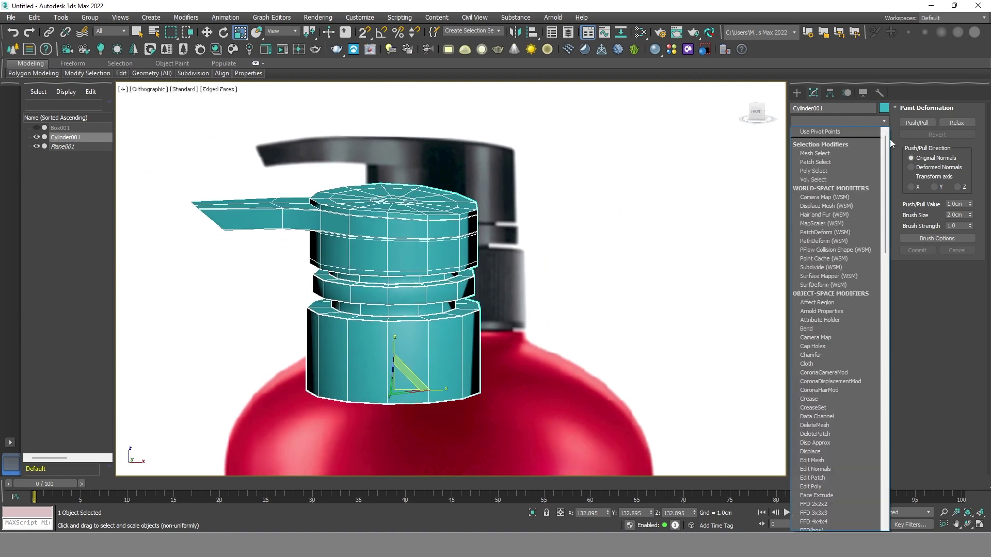
drag(885, 141, 886, 349)
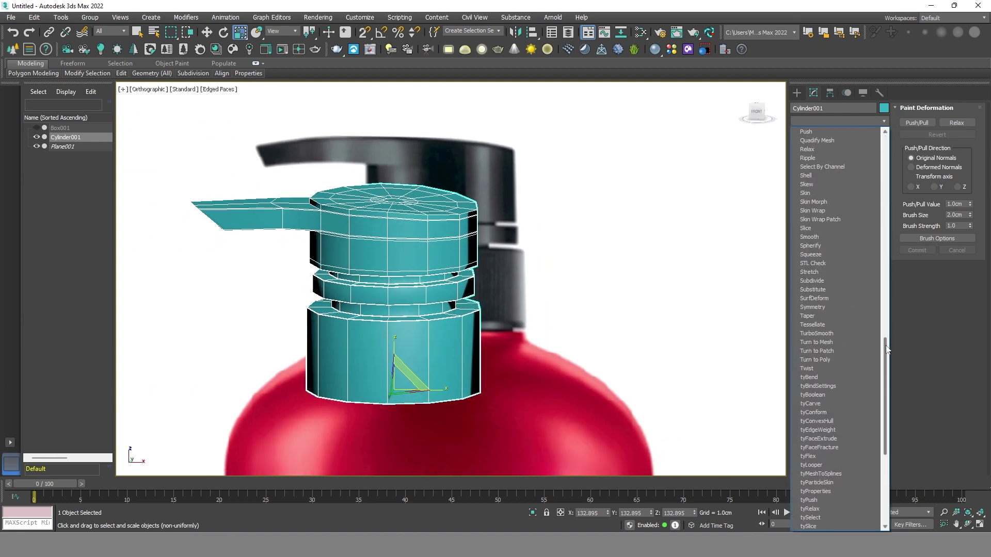
click(828, 176)
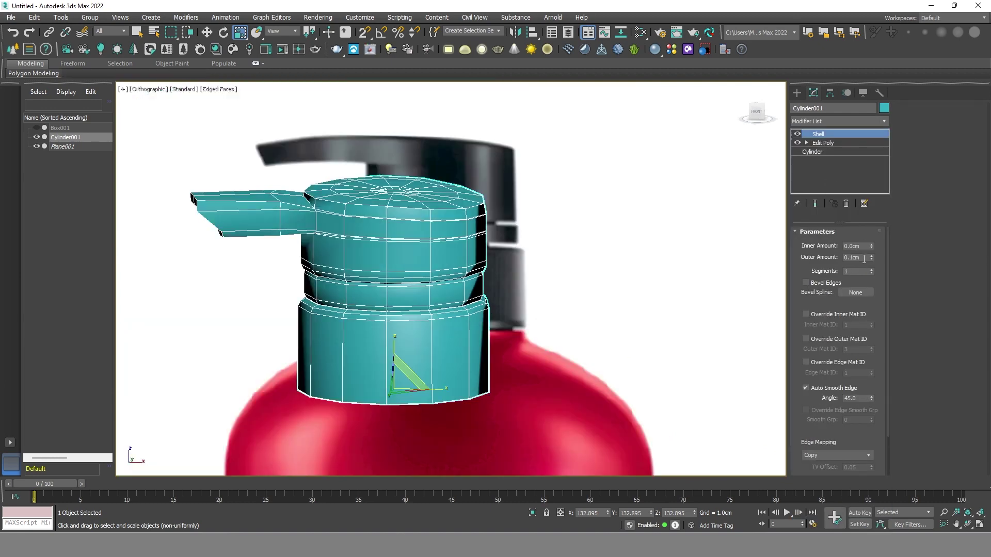
Step: Set the Shell Outer Amount to 0 and Inner Amount to 0.032cm
text(0)
key(Return)
key(shift+Tab)
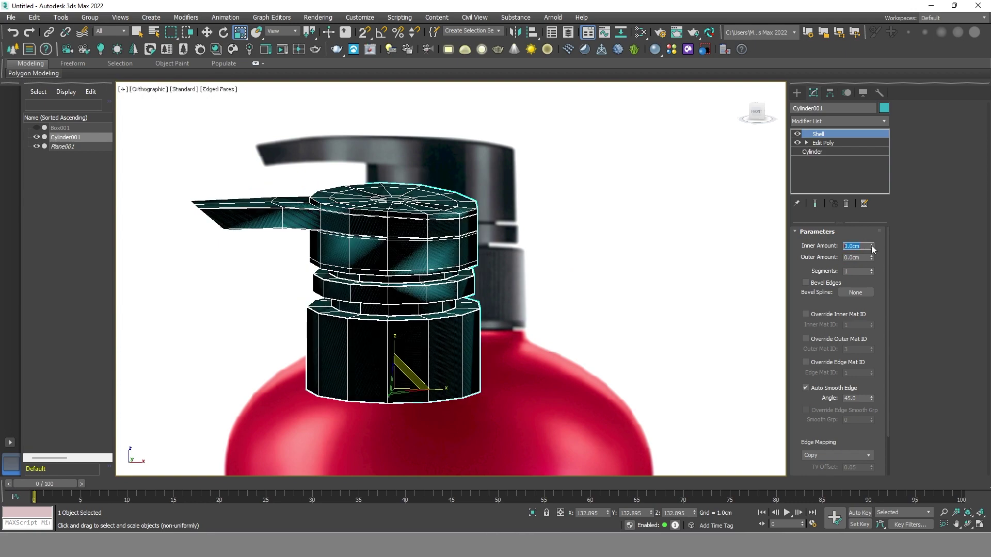
drag(873, 249, 872, 231)
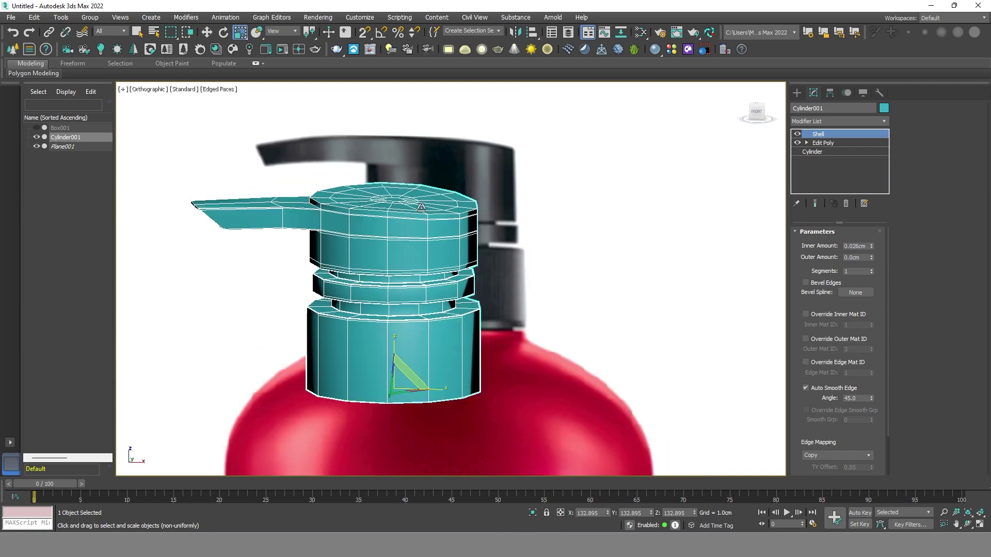
alt+middle_drag(663, 288, 356, 203)
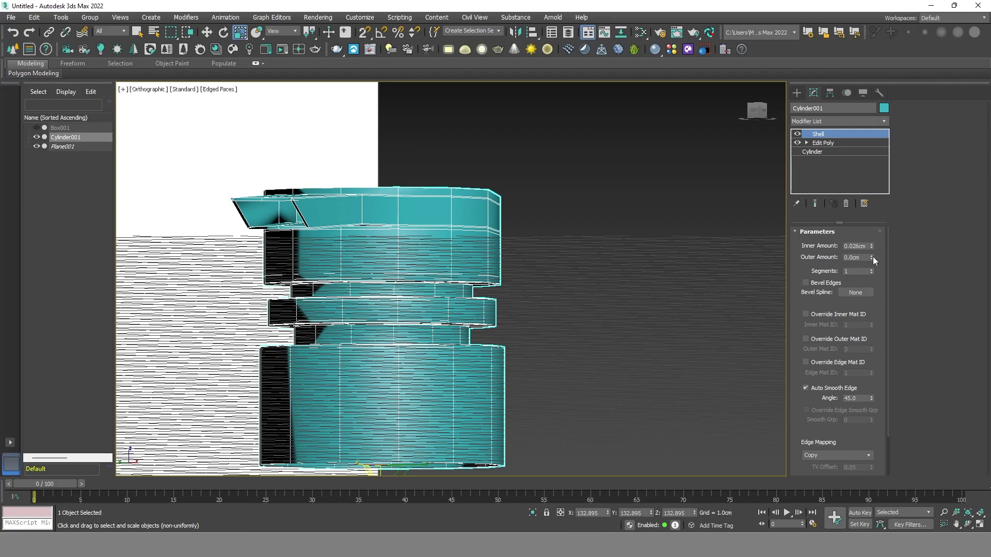
drag(871, 247, 871, 244)
mouse_move(578, 268)
alt+middle_down()
mouse_move(586, 316)
mouse_move(563, 253)
mouse_move(566, 382)
alt+middle_up()
scroll(509, 392, up, 5)
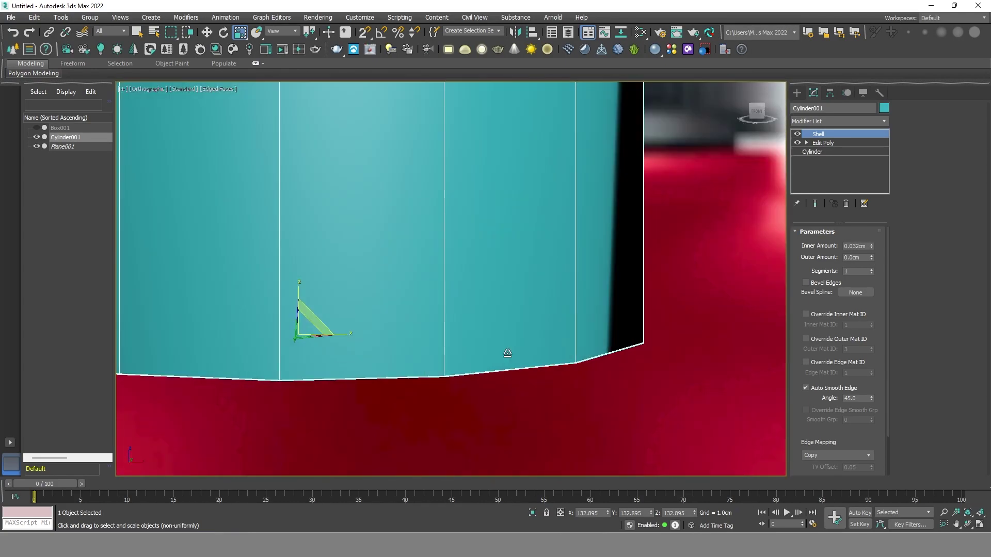
Step: Add an Edit Poly modifier above Shell, replacing an accidental Edit Patch, and select the bottom rim edge loop
click(851, 120)
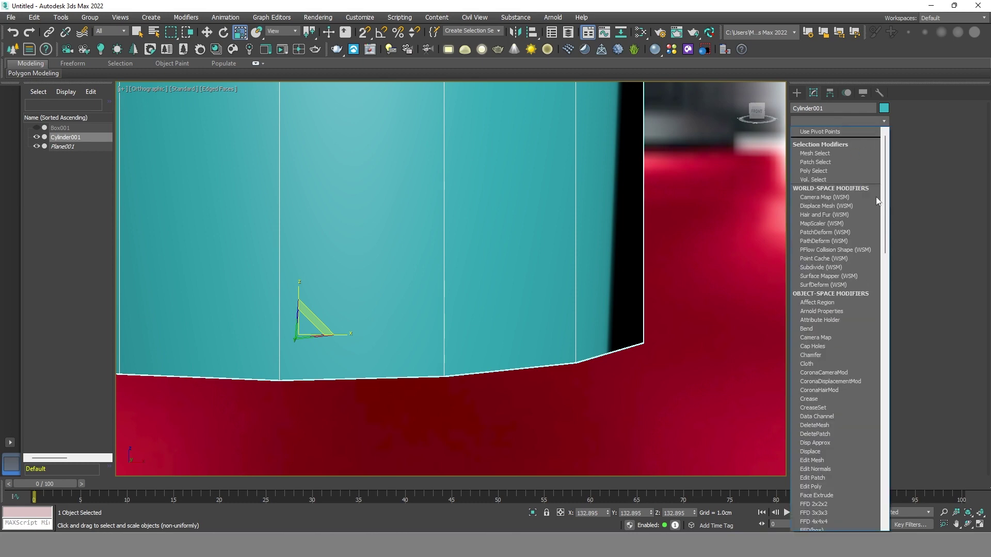
click(809, 481)
click(847, 205)
click(852, 121)
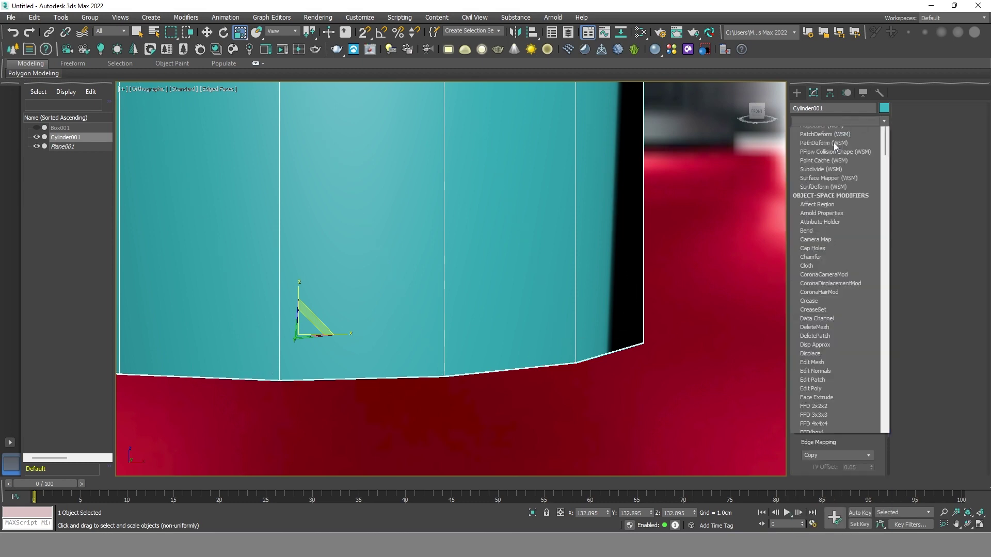
click(829, 488)
key(2)
double_click(518, 284)
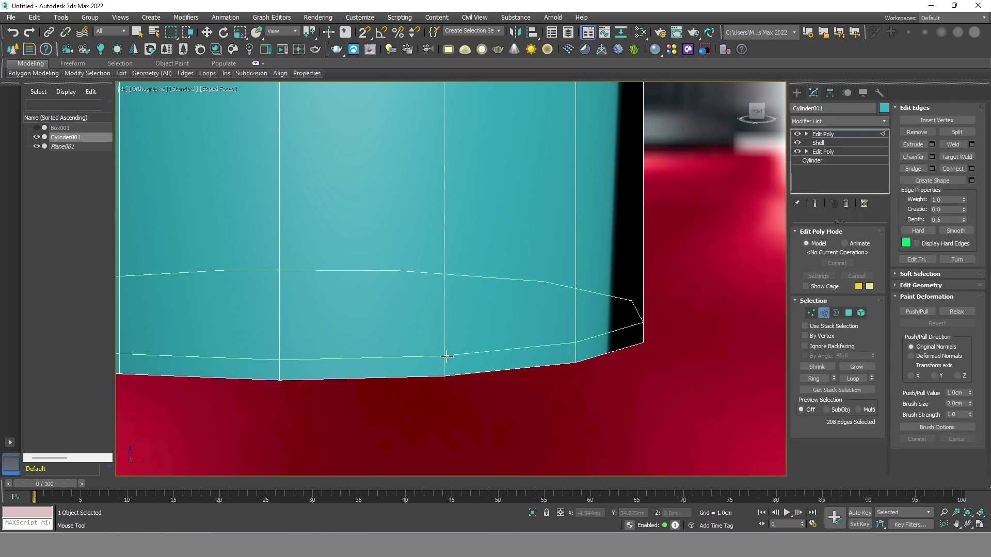
key(w)
scroll(528, 311, down, 5)
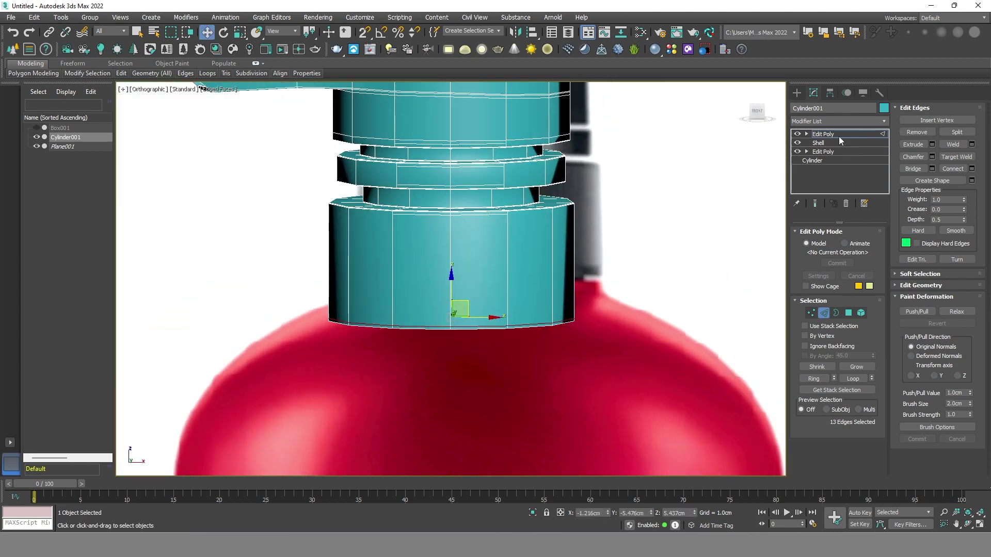
Step: Add TurboSmooth with 2 iterations and Isoline Display, and turn off edged faces
click(847, 121)
scroll(875, 225, down, 10)
scroll(874, 232, down, 1)
scroll(874, 234, down, 5)
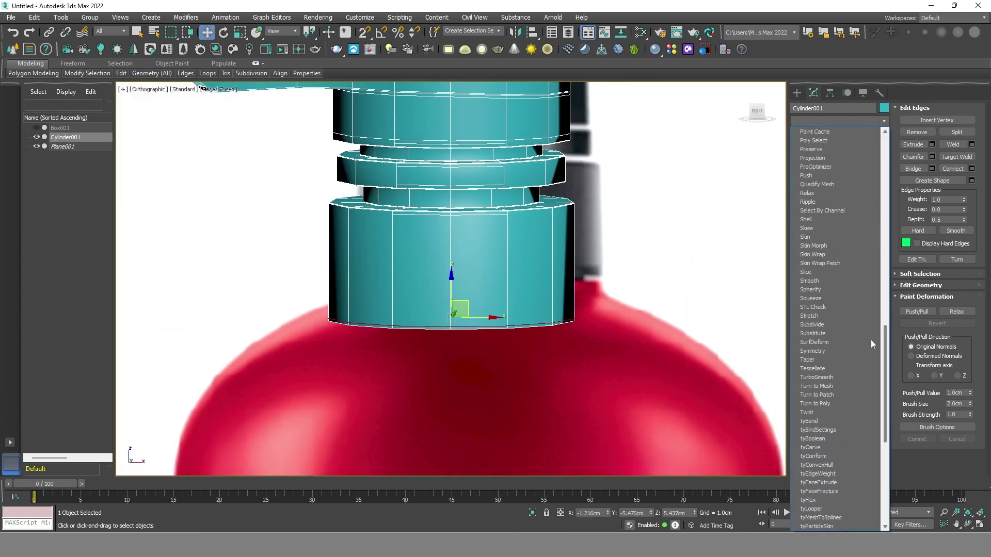
click(844, 378)
scroll(629, 301, down, 3)
scroll(629, 301, down, 2)
click(871, 248)
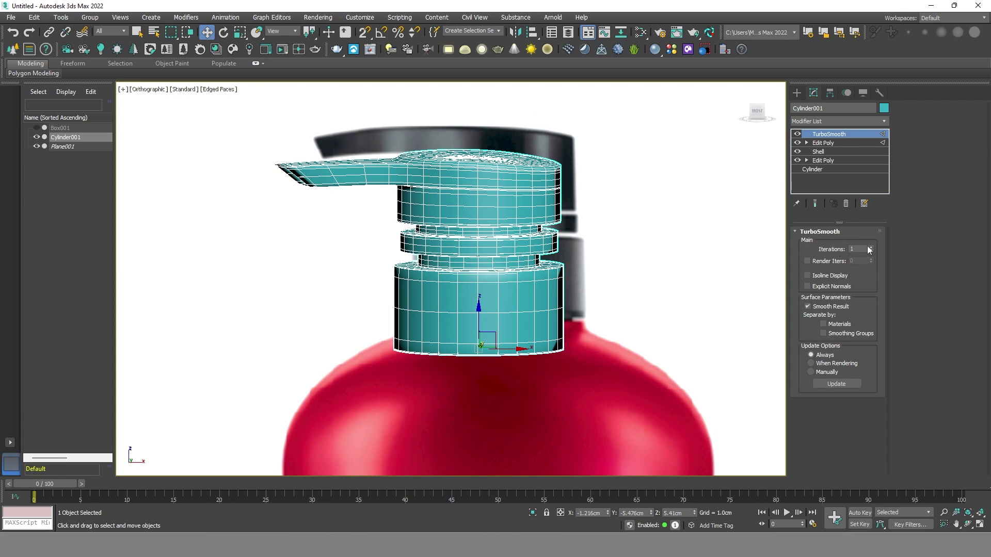
click(807, 276)
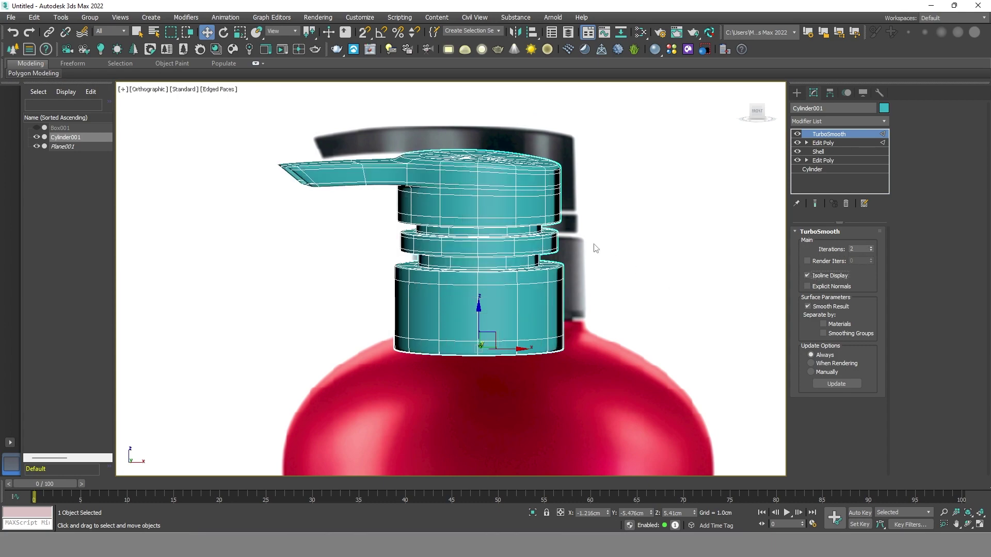
key(F4)
scroll(597, 248, down, 3)
Step: Unhide Box001 and frame the whole scene with the reference backdrop
click(37, 127)
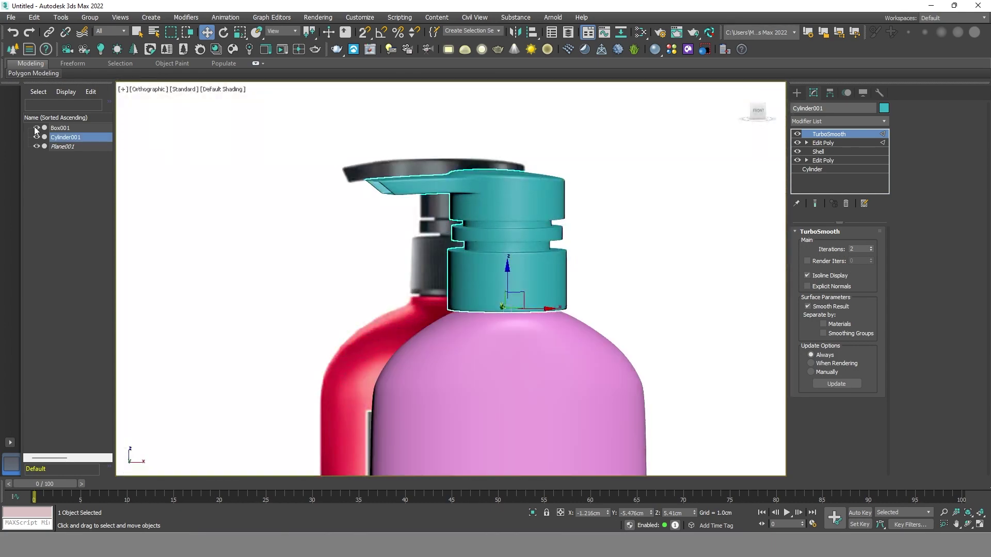
scroll(465, 259, down, 4)
alt+middle_drag(464, 259, 648, 271)
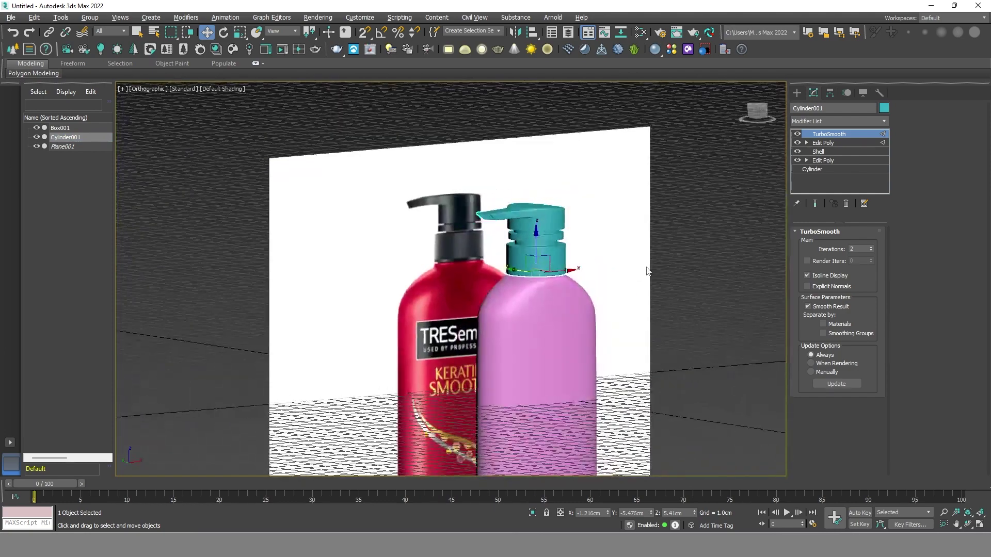
scroll(562, 347, down, 2)
middle_drag(562, 348, 558, 264)
Step: Maximize the shaded viewport, switch it to Perspective, and orbit to an angled view of the bottles
click(980, 526)
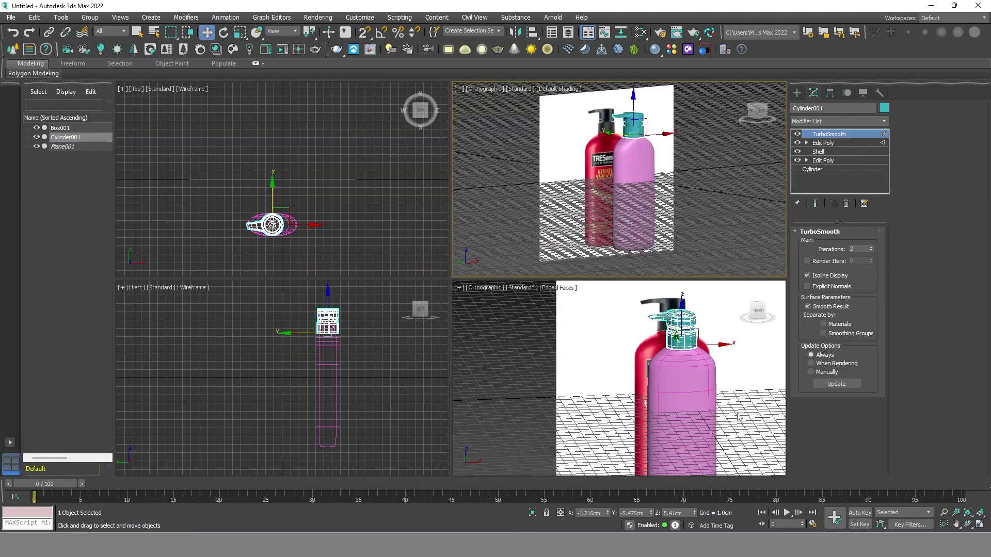
click(764, 361)
key(alt+w)
click(152, 90)
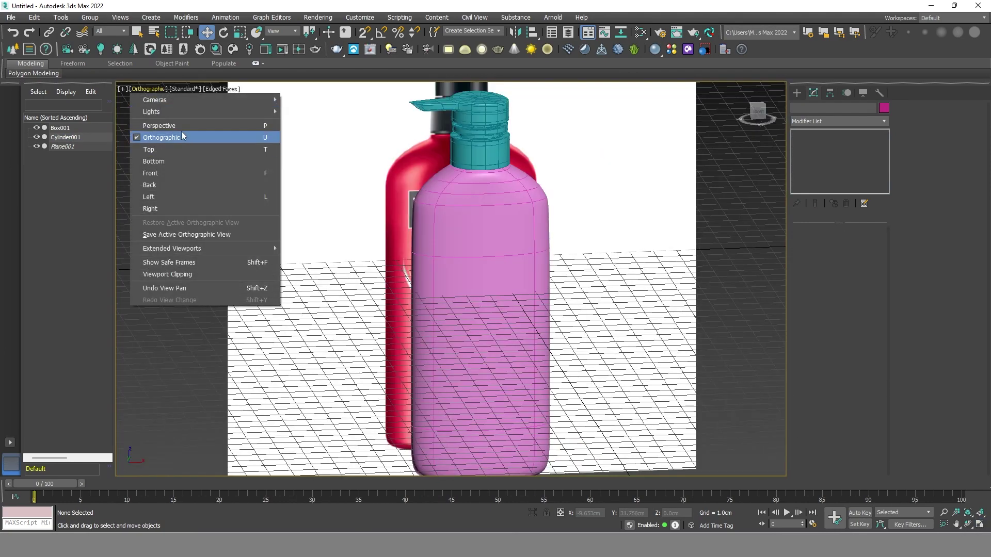
click(182, 133)
alt+middle_drag(525, 283, 617, 313)
scroll(617, 315, down, 1)
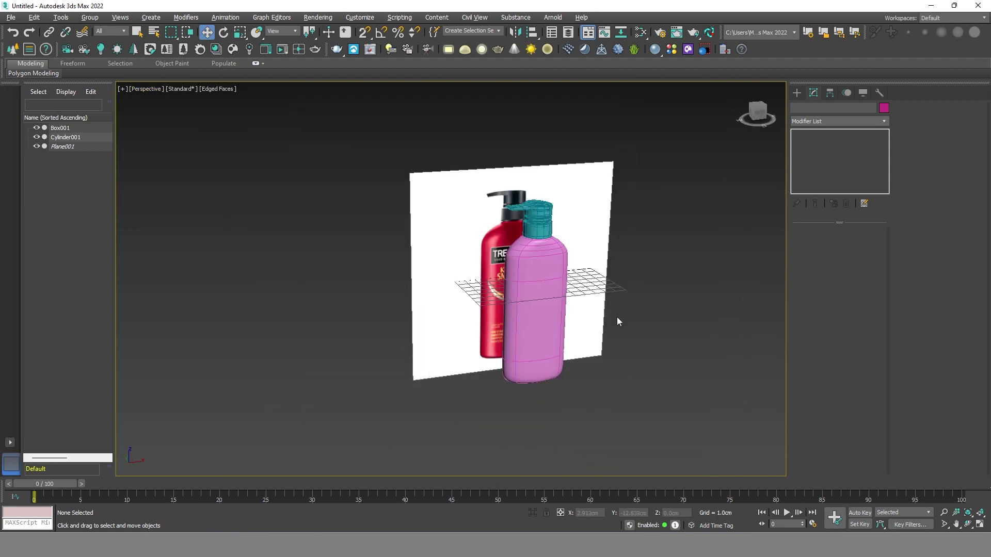
scroll(558, 240, up, 5)
scroll(558, 240, down, 5)
Step: Box-select Box001 and Cylinder001 and set their object colour to white
drag(446, 142, 623, 412)
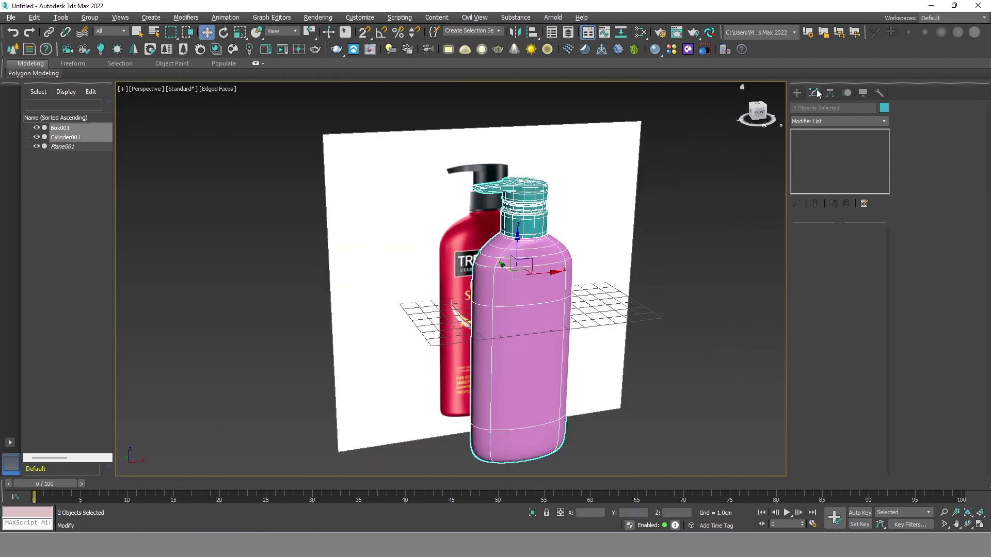
click(886, 109)
double_click(680, 318)
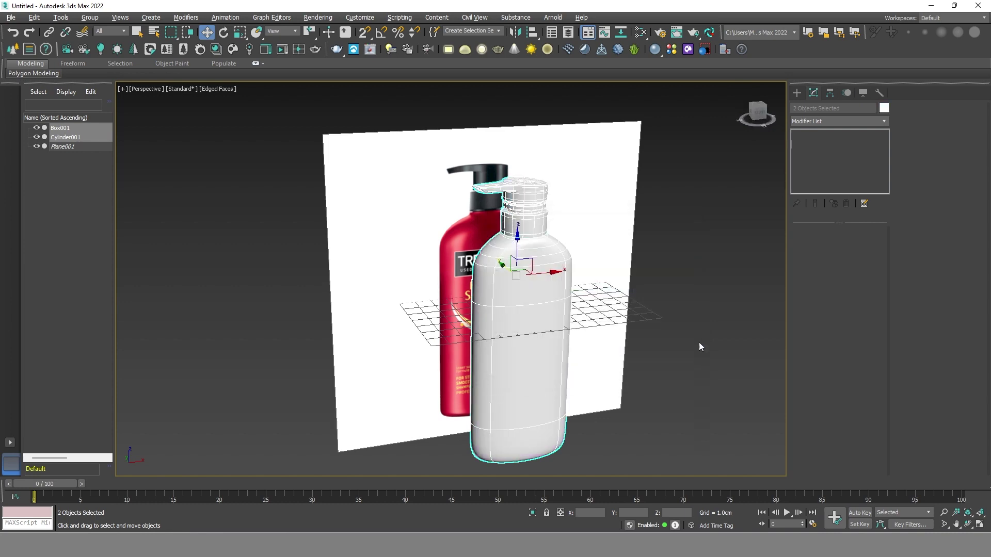